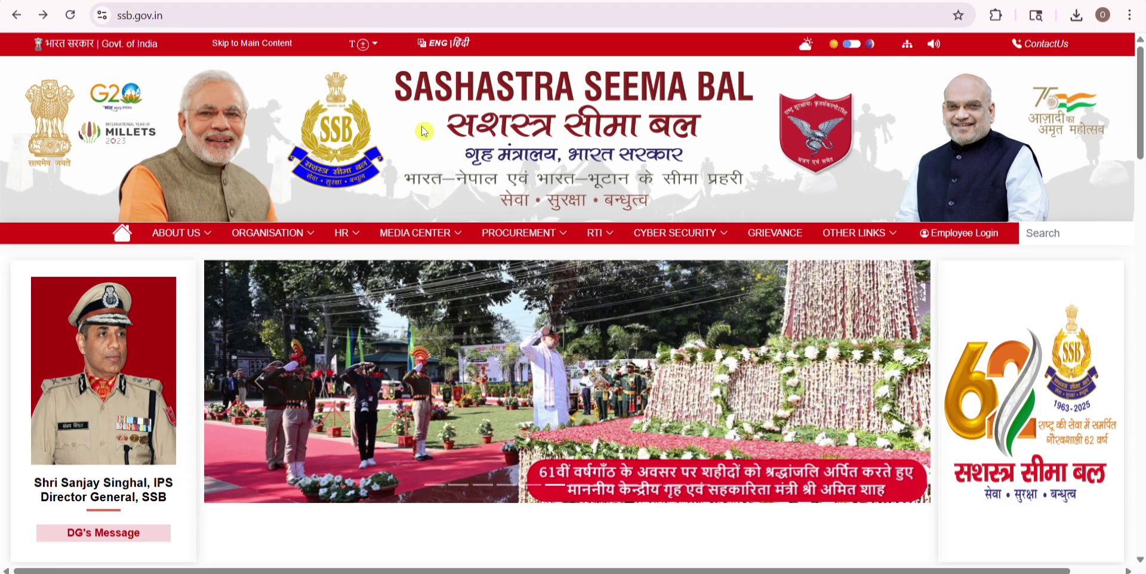
scroll(423, 130, "down", 3)
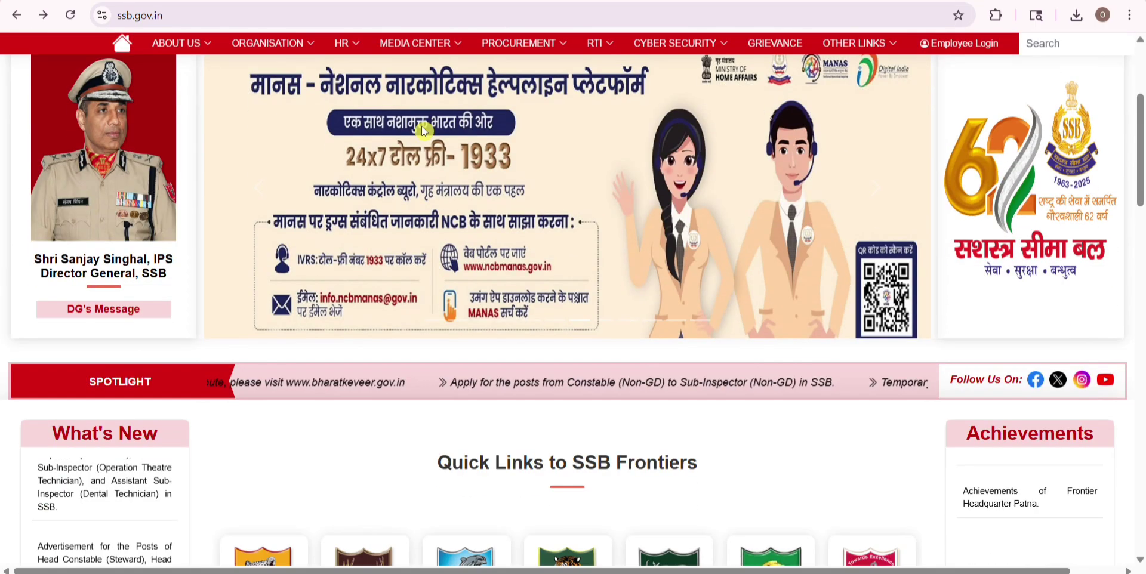
scroll(422, 127, "up", 3)
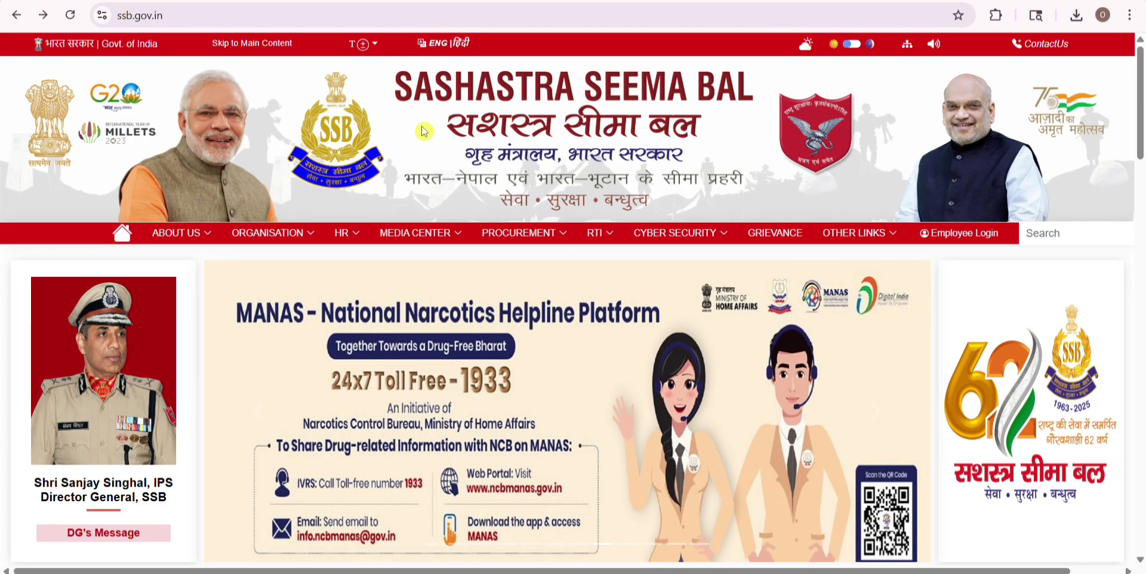
Step: Return to the search results for ssb.gov.in and open the Sashastra Seema Bal website from them
key("alt+Left")
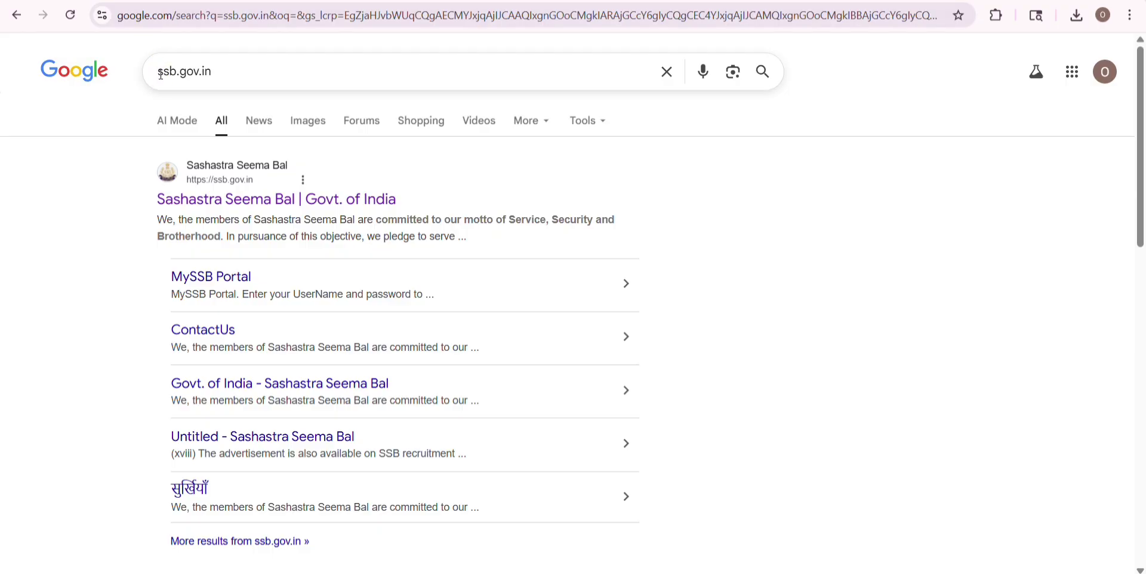
left_click_drag(162, 75, 219, 81)
left_click(222, 44)
left_click(273, 190)
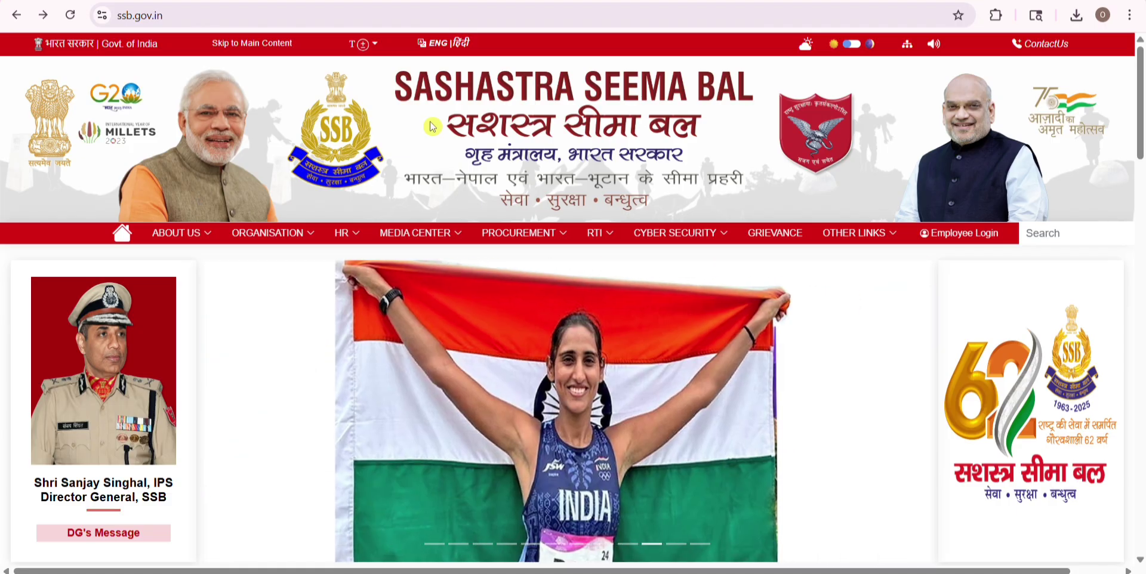
Step: Open the Recruitment page from the HR section and look through its latest updates
mouse_move(354, 240)
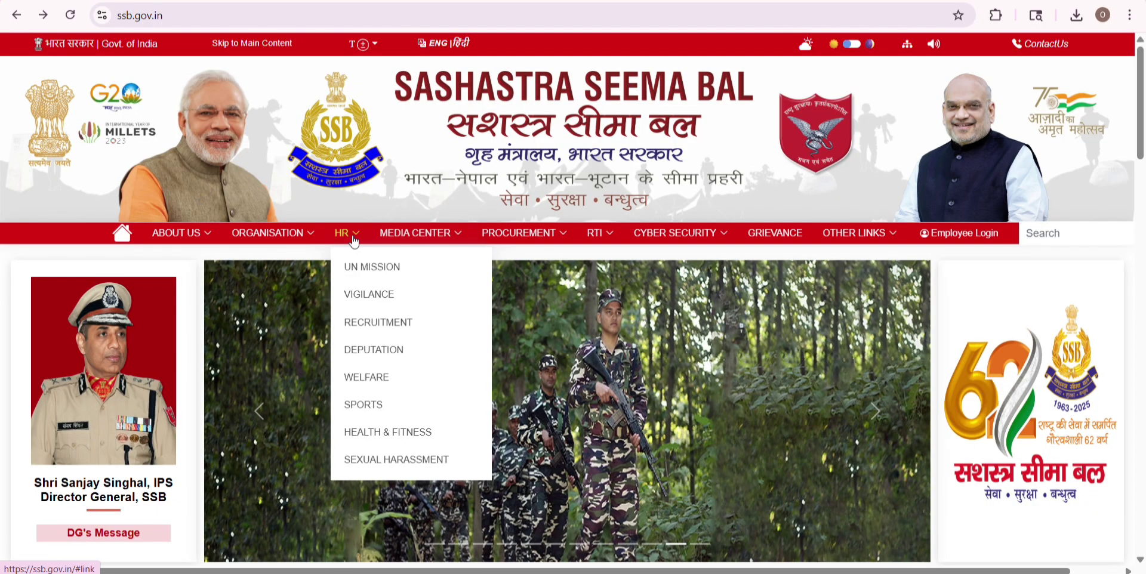
left_click(374, 323)
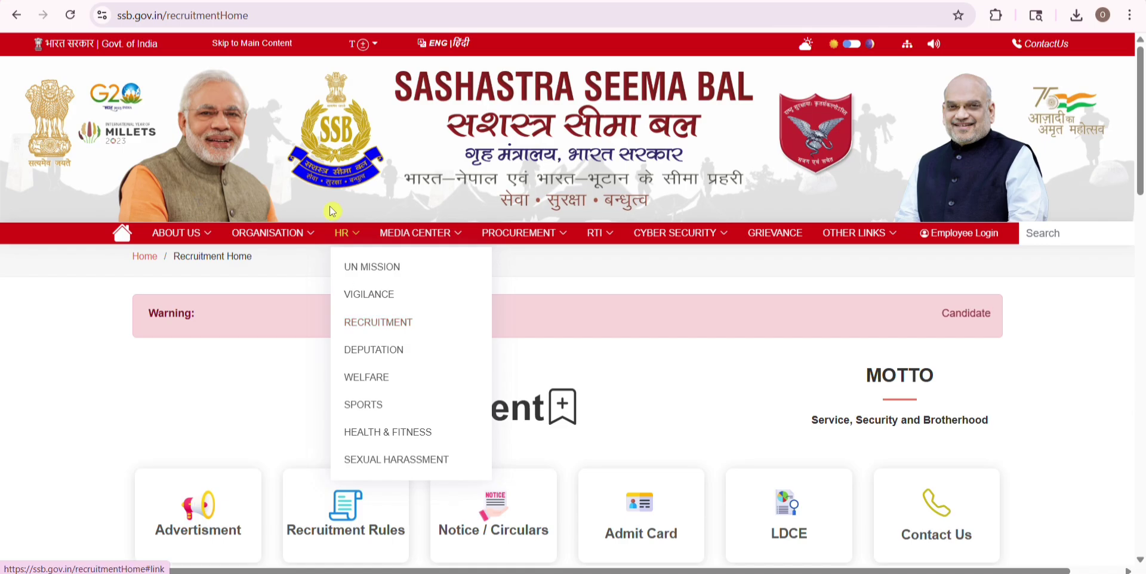
scroll(340, 198, "down", 5)
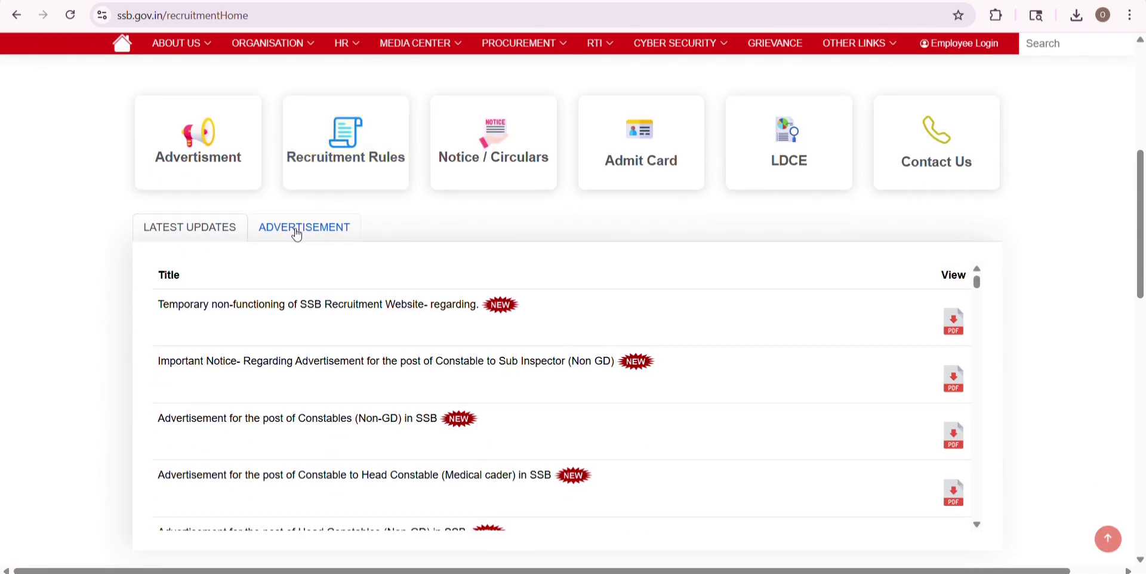
scroll(465, 298, "down", 2)
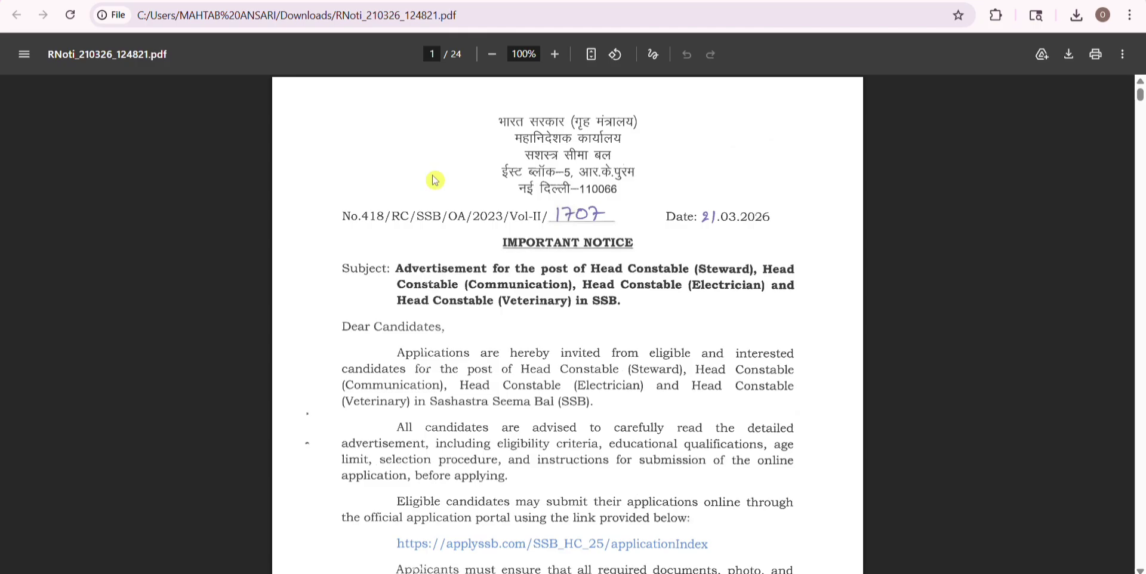
Step: Examine the Head Constable notification PDF for the important notice, the vacancy table and the pay scale
scroll(542, 320, "down", 10)
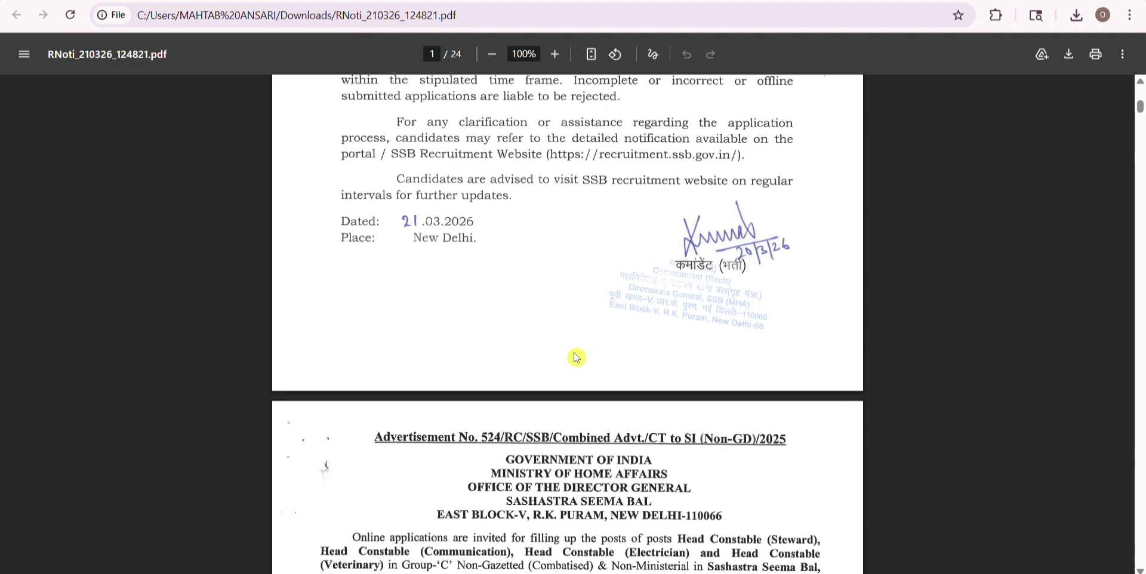
scroll(540, 384, "down", 5)
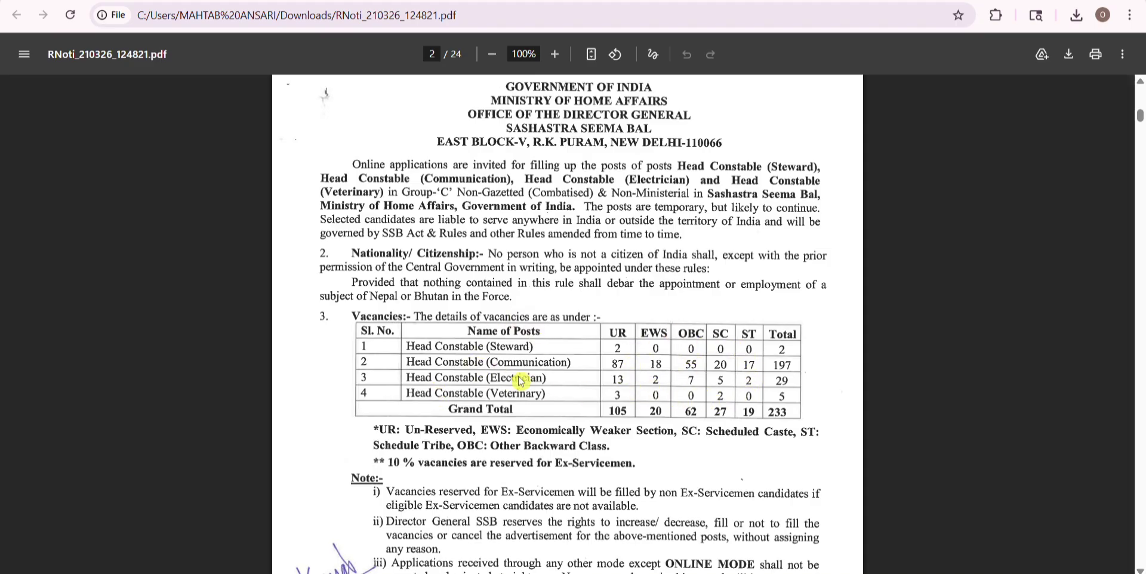
scroll(489, 280, "down", 6)
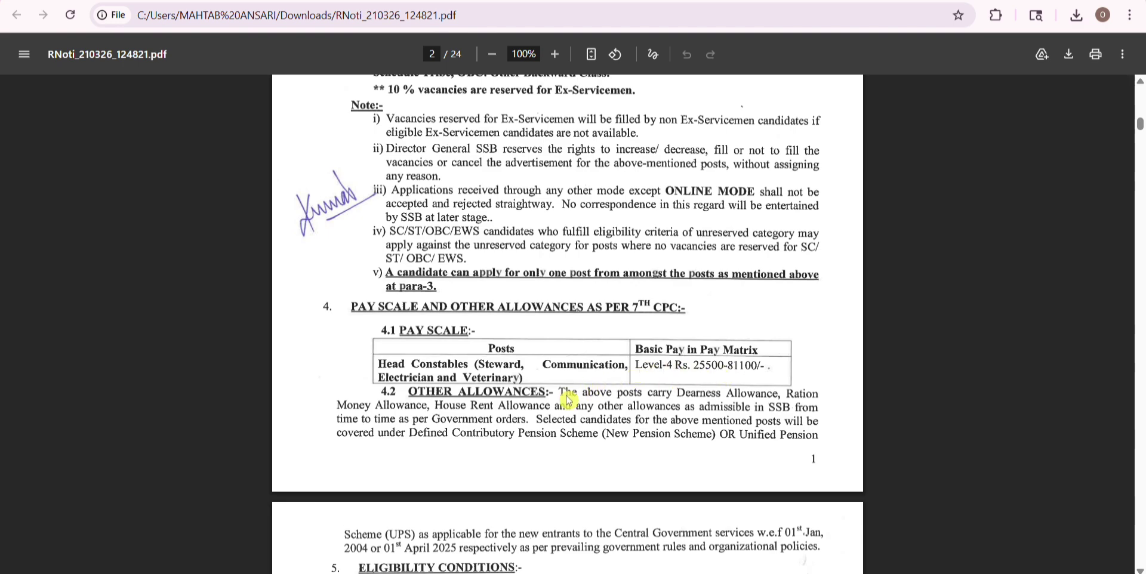
Step: Examine the notification's eligibility conditions, covering age limits, required qualifications for each Head Constable post and the notes below them
scroll(550, 321, "down", 4)
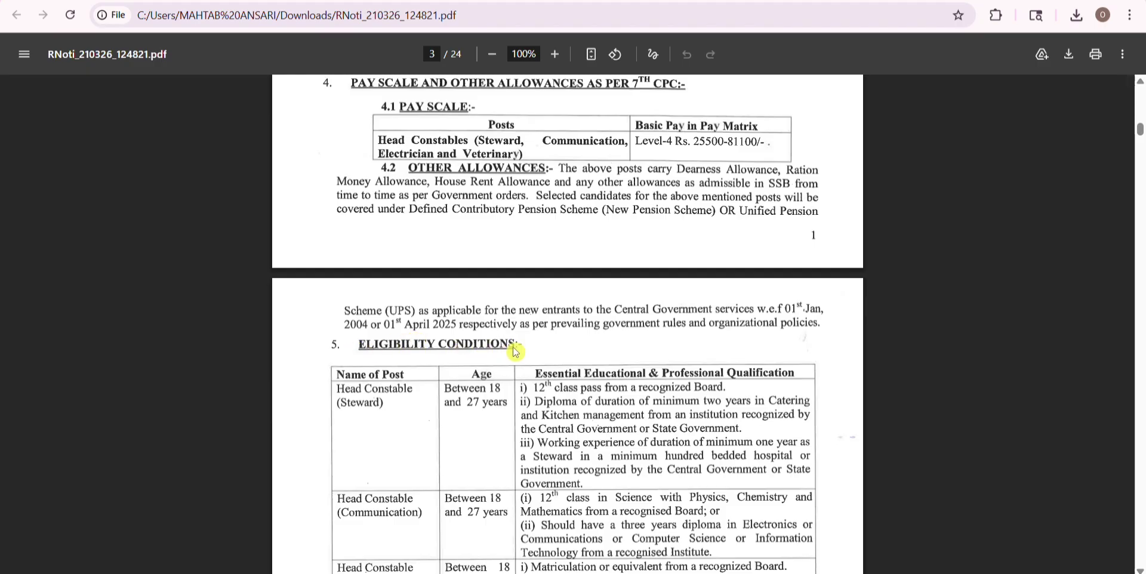
scroll(615, 341, "down", 3)
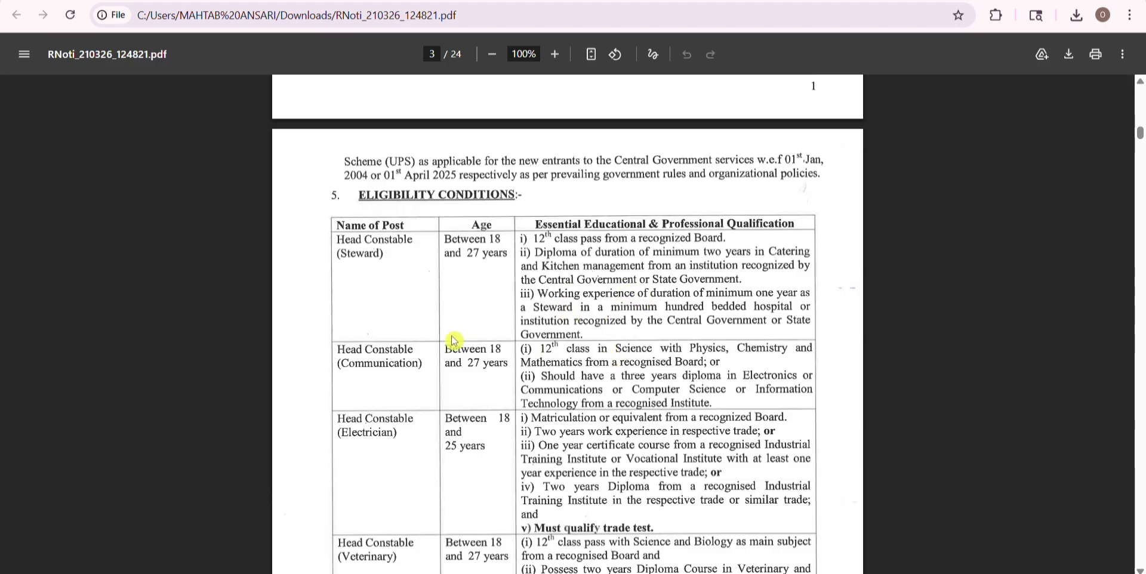
scroll(448, 263, "down", 1)
scroll(447, 263, "down", 2)
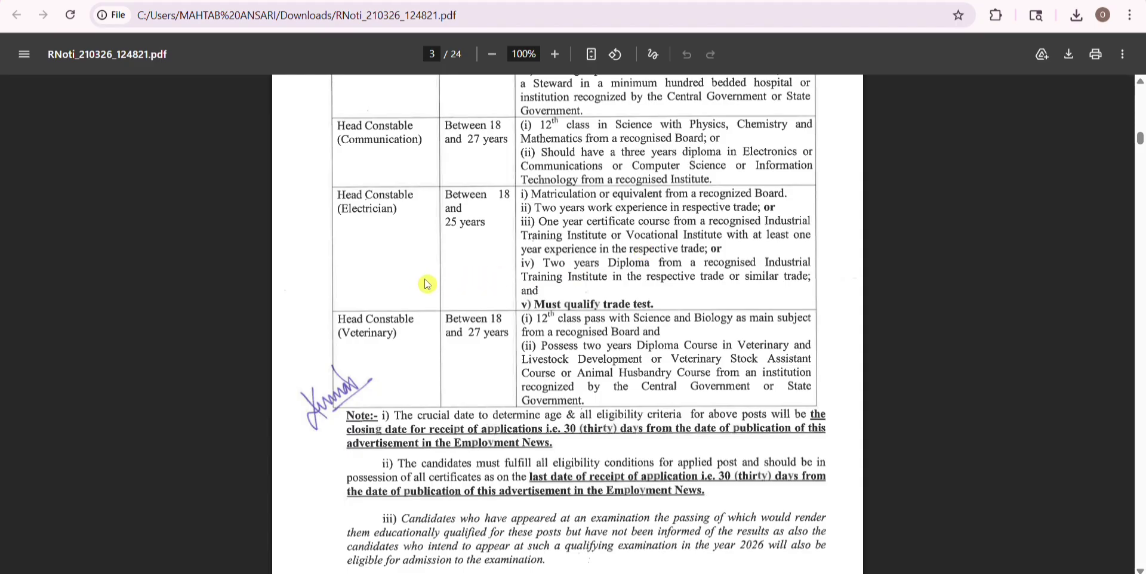
scroll(432, 272, "down", 1)
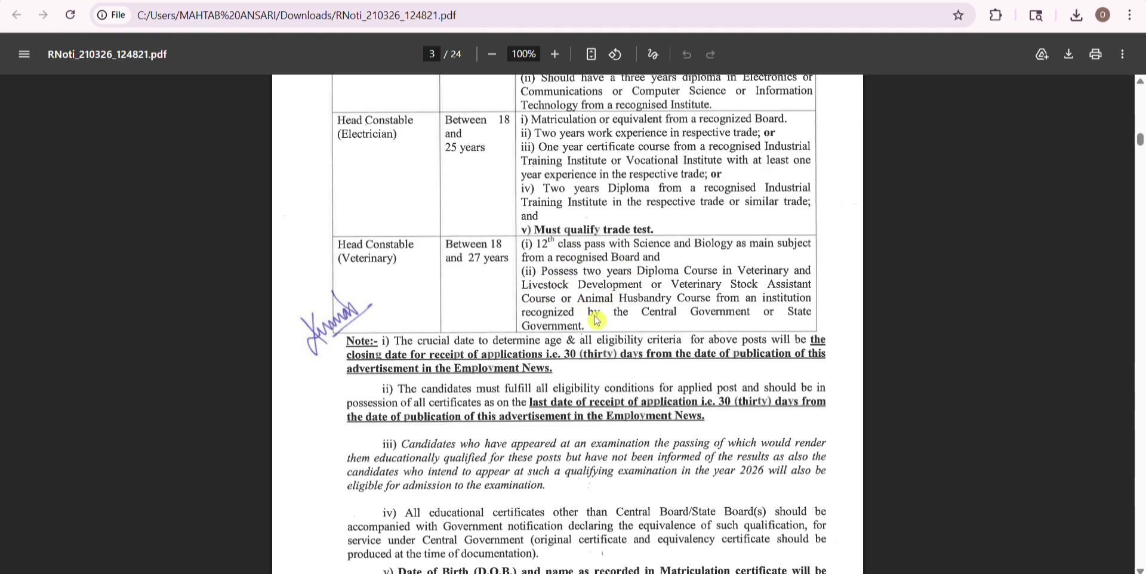
scroll(591, 323, "down", 2)
Step: Examine the notification's age relaxation rules and the special instructions for ex-servicemen
scroll(527, 245, "down", 4)
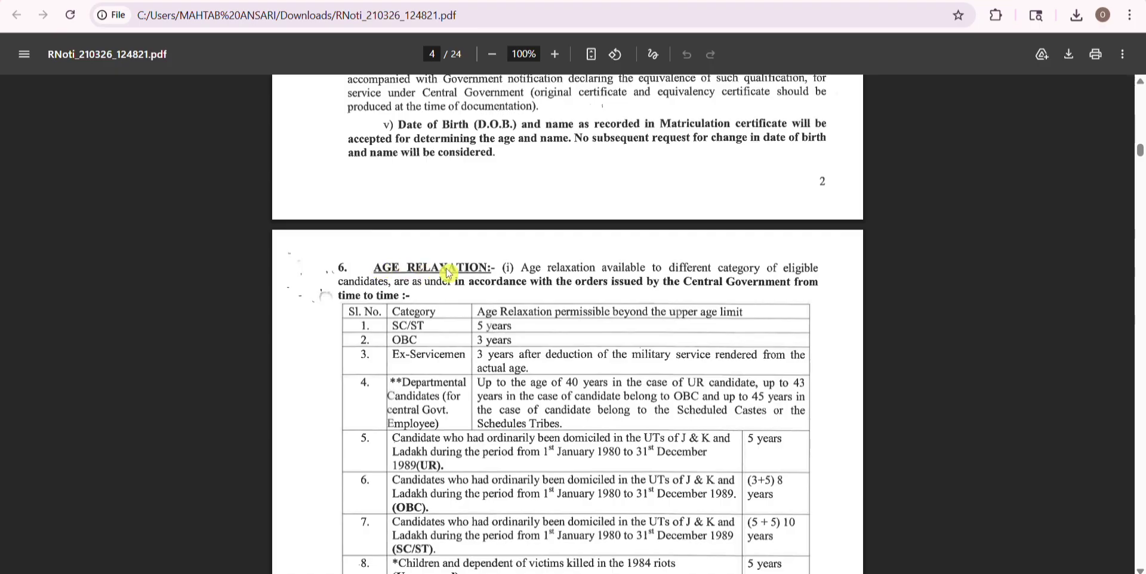
scroll(633, 263, "down", 1)
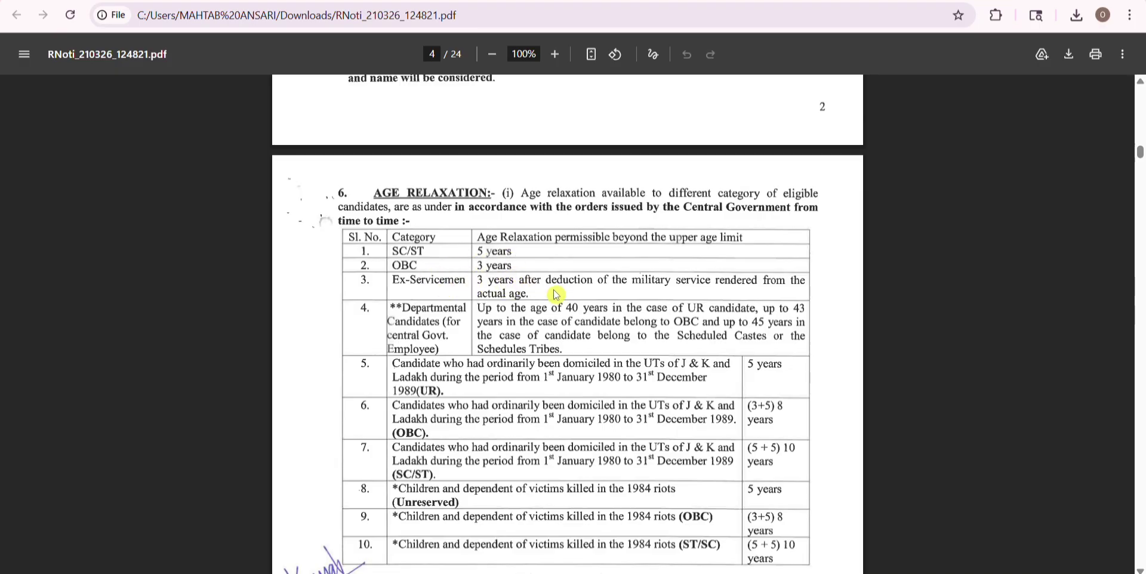
scroll(554, 295, "down", 5)
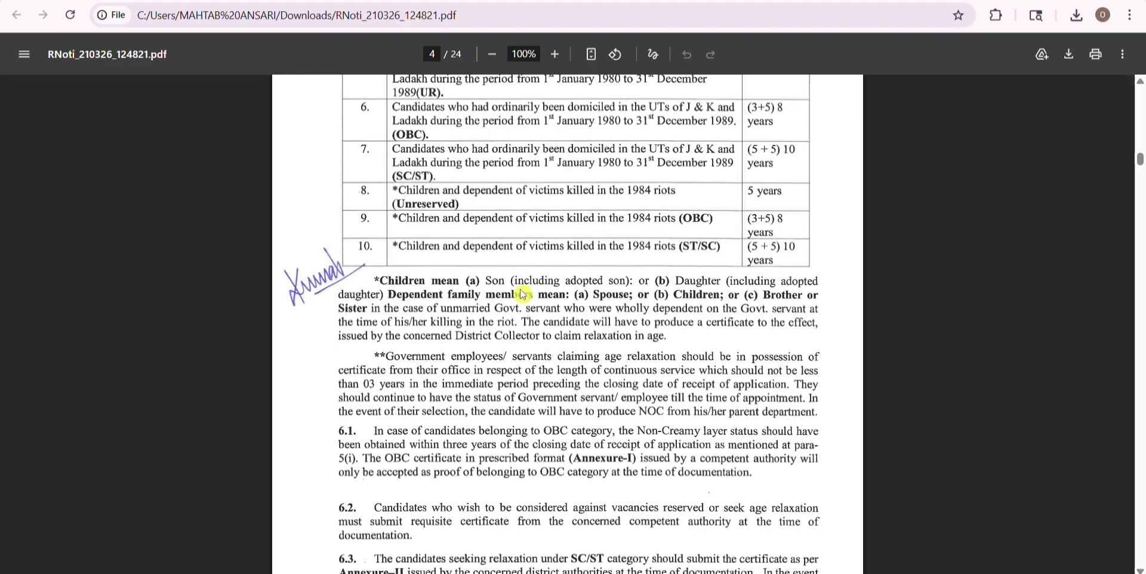
scroll(501, 346, "down", 12)
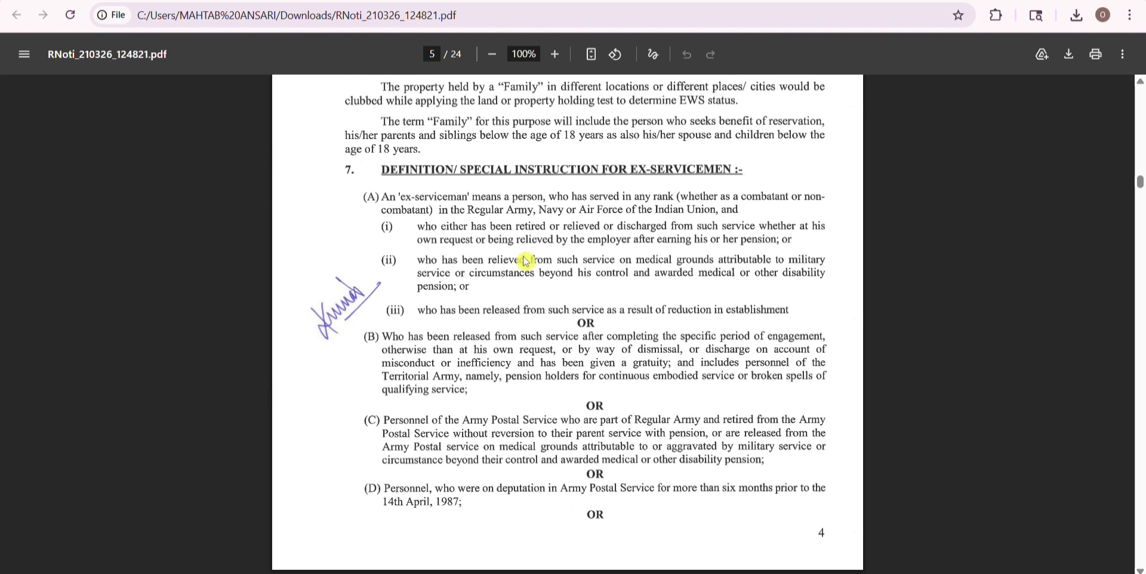
scroll(527, 258, "down", 2)
scroll(576, 289, "down", 6)
scroll(435, 194, "up", 13)
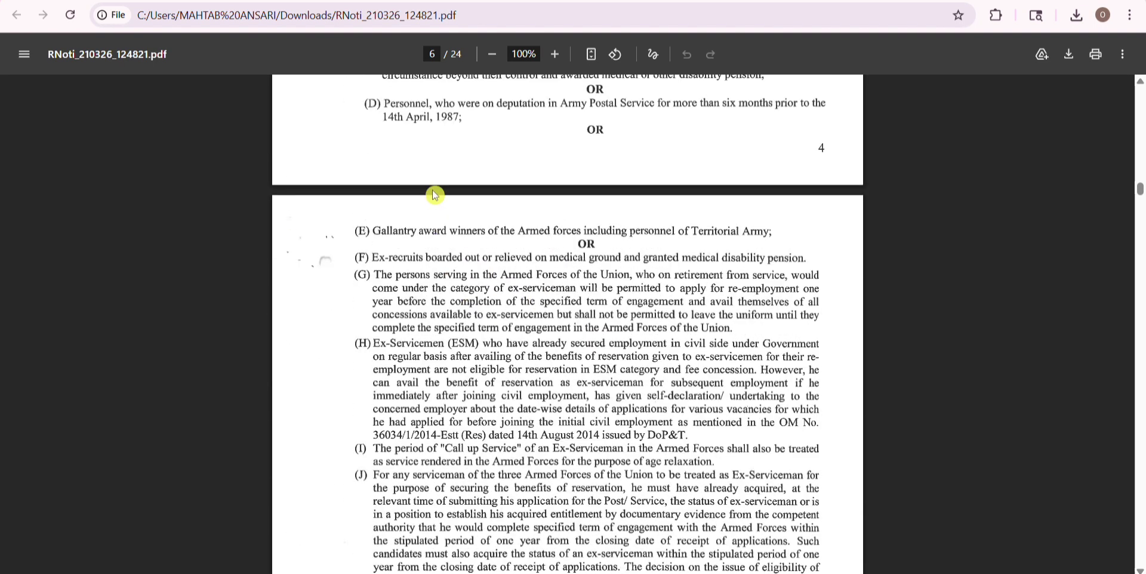
scroll(402, 99, "up", 10)
scroll(358, 107, "up", 10)
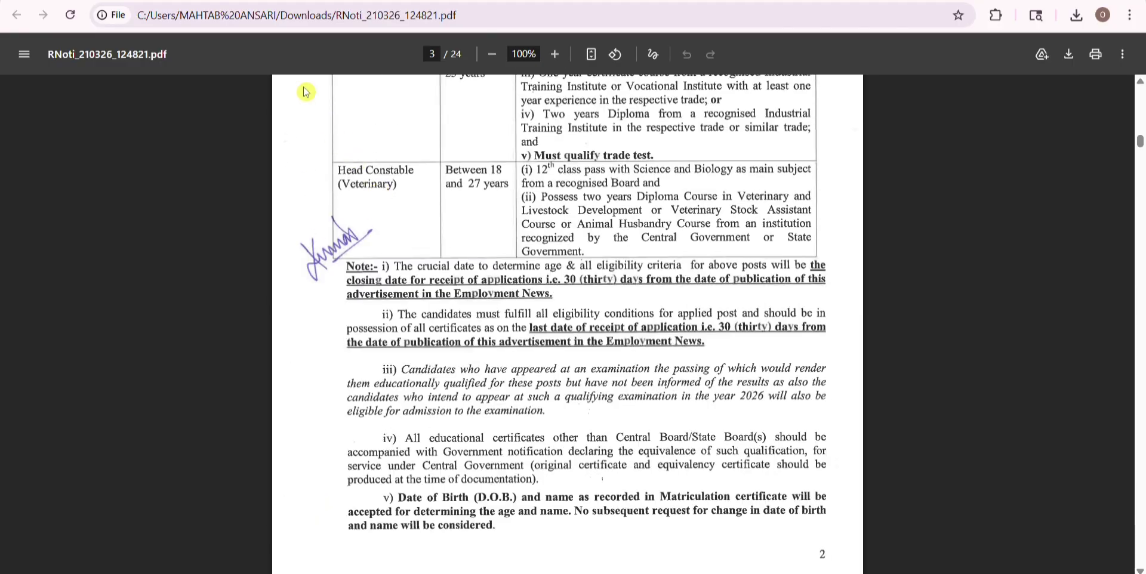
Step: Switch back to the SSB recruitment page, open its advertisement list and choose to apply for Head Constables (Non-GD)
key("ctrl+Tab")
mouse_move(417, 56)
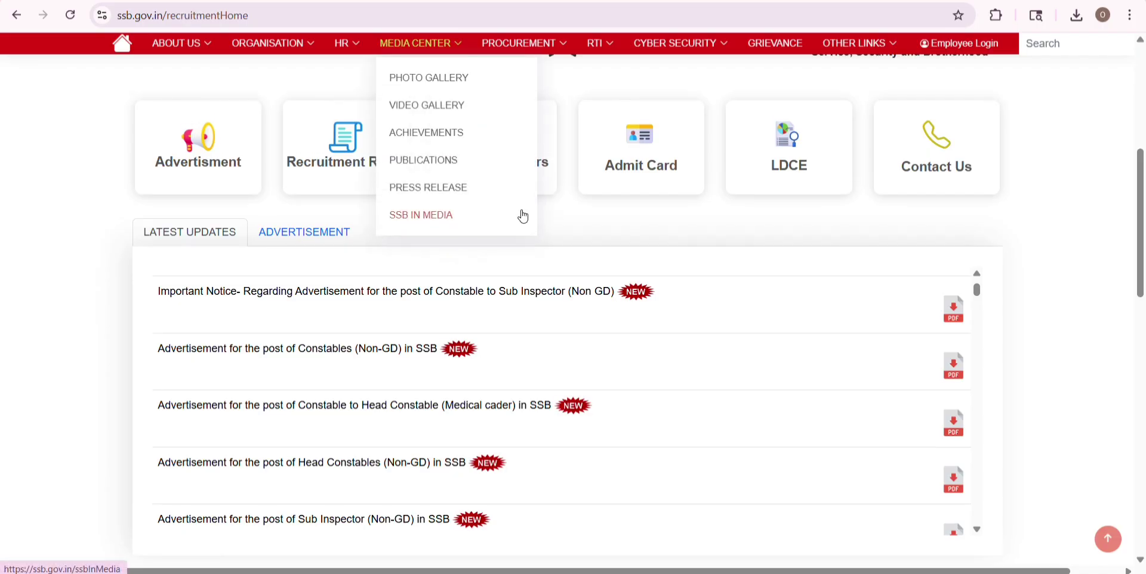
scroll(557, 223, "up", 6)
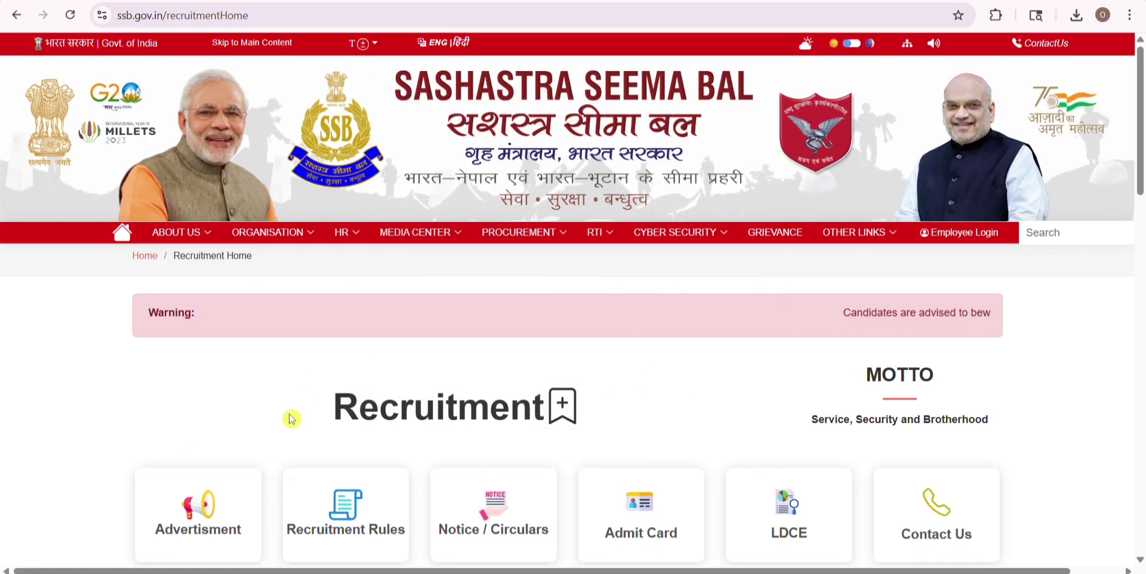
scroll(207, 359, "down", 3)
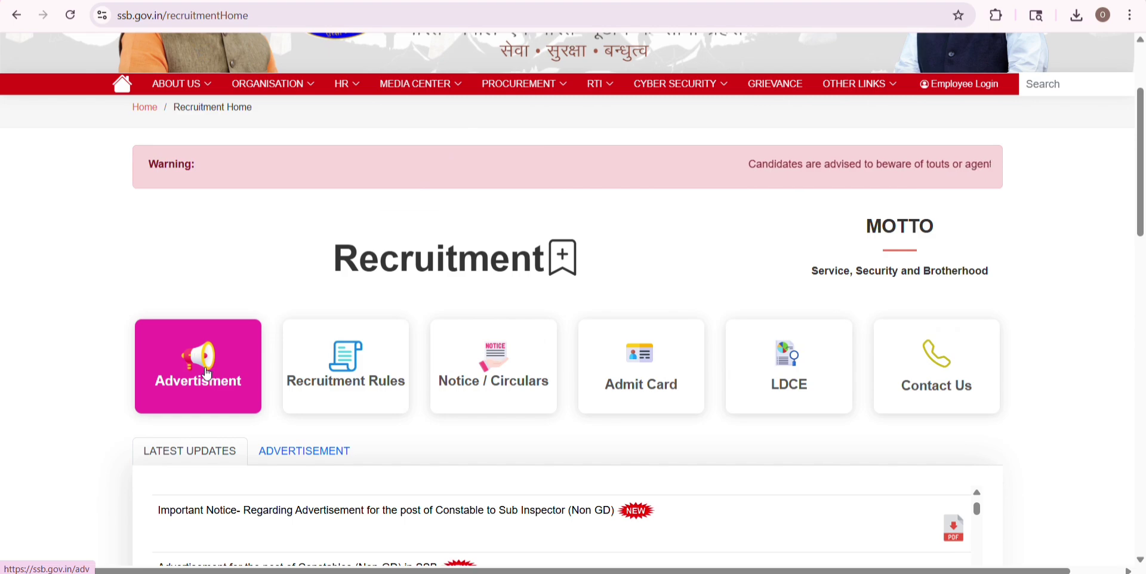
left_click(207, 374)
scroll(683, 261, "down", 5)
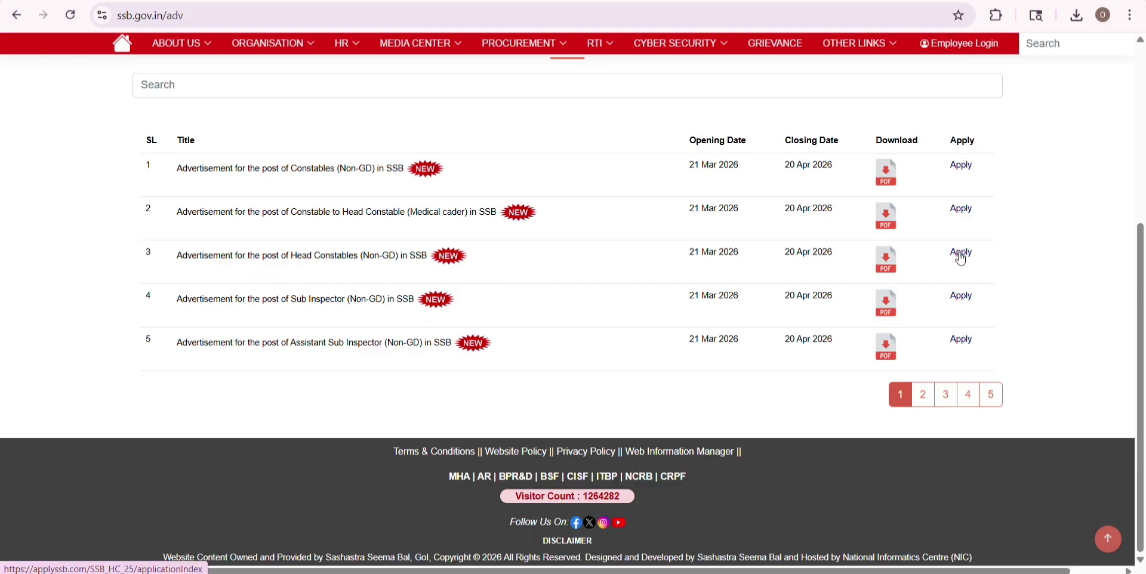
left_click(962, 254)
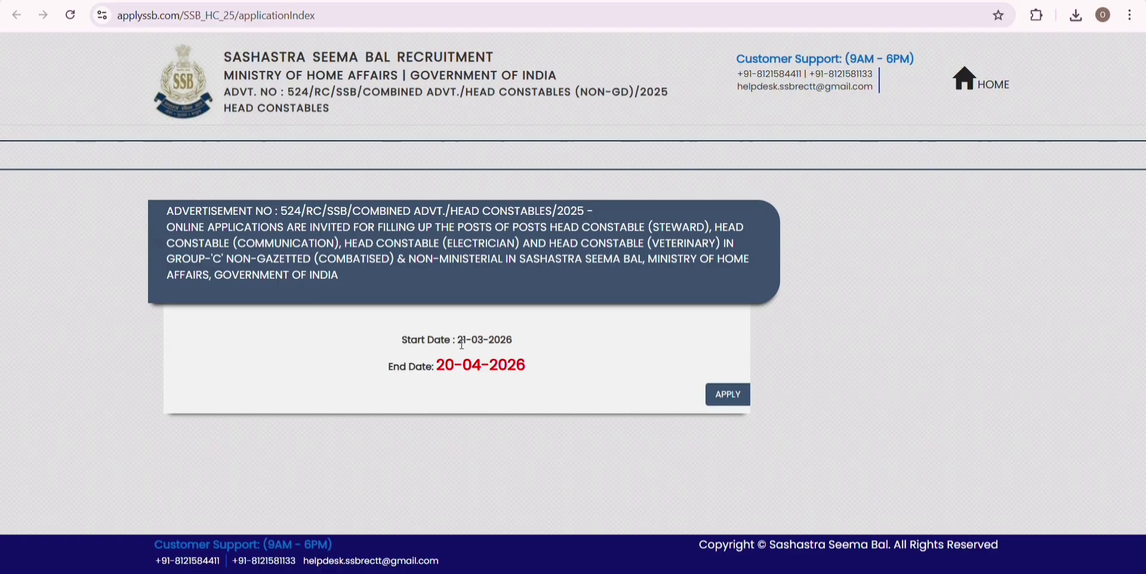
Step: Check the application start and end dates for the Head Constable posts and proceed to the registration page
left_click_drag(458, 343, 517, 338)
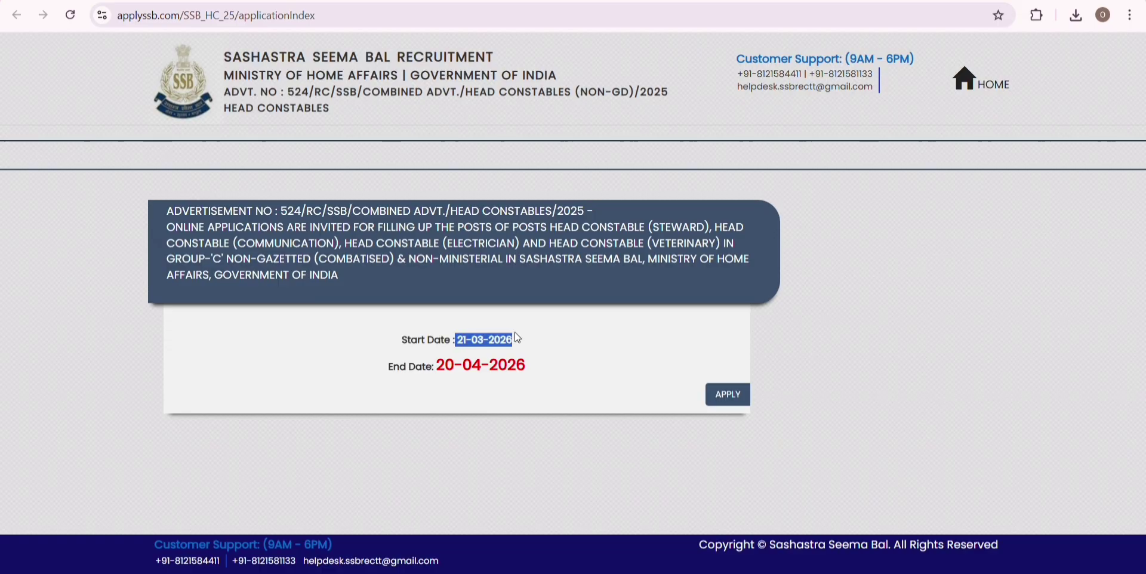
left_click_drag(433, 366, 526, 365)
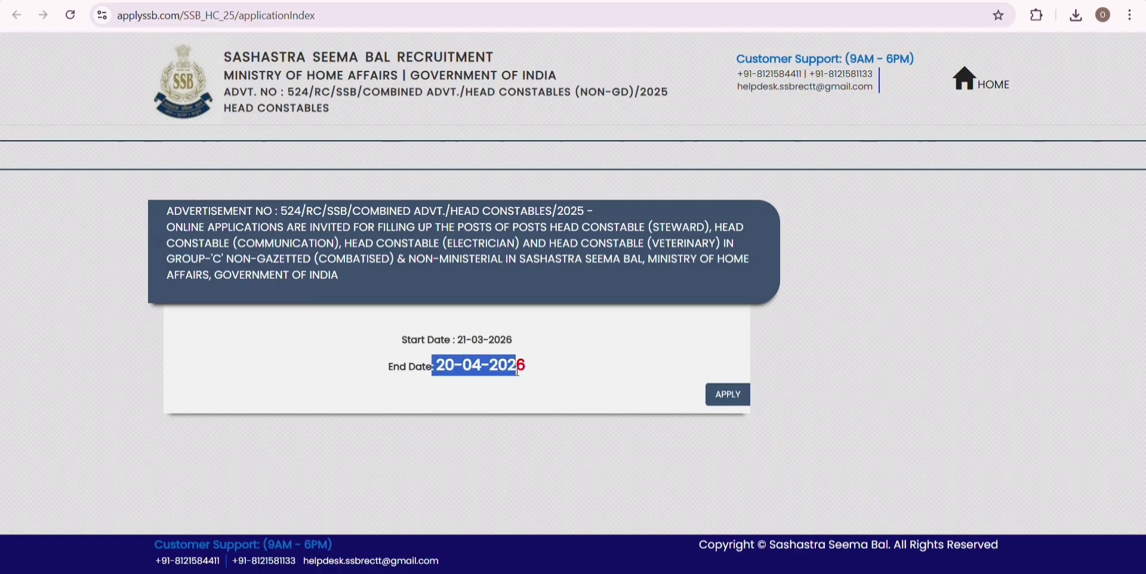
left_click(570, 341)
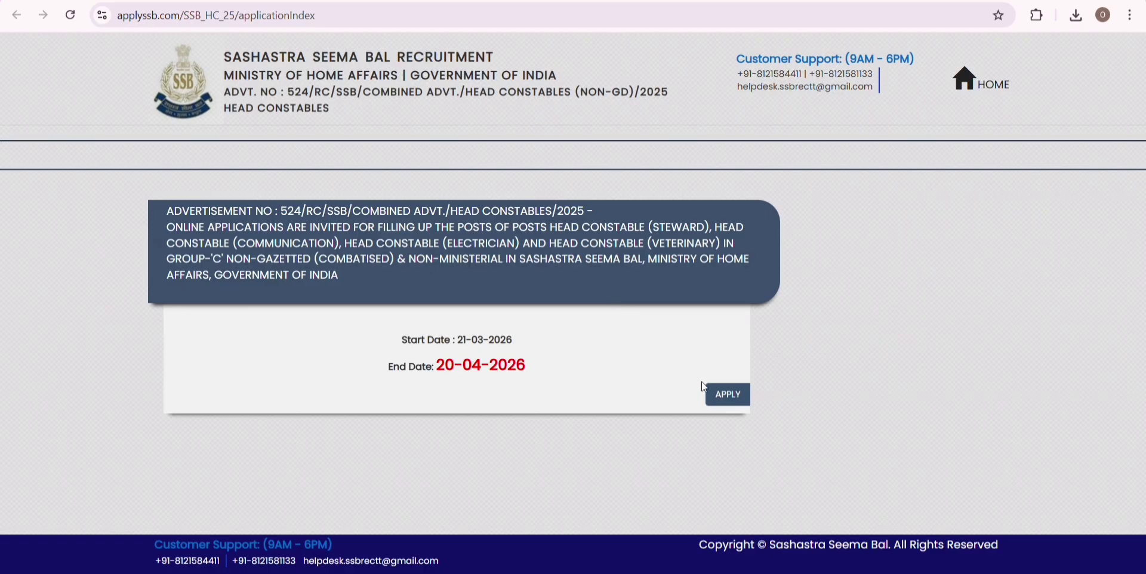
left_click(719, 397)
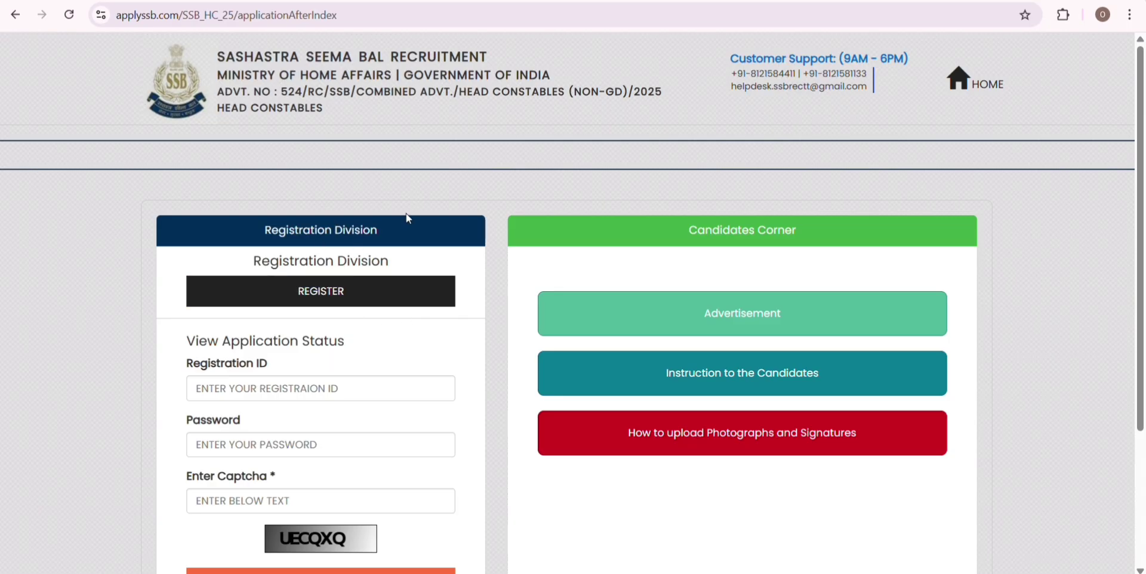
scroll(412, 235, "down", 3)
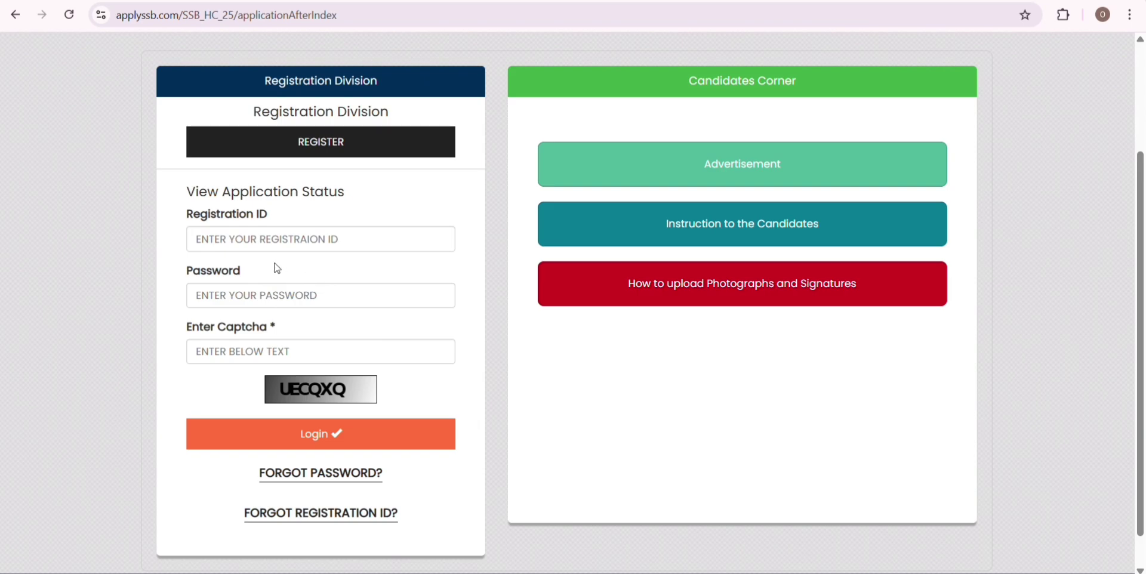
left_click(222, 234)
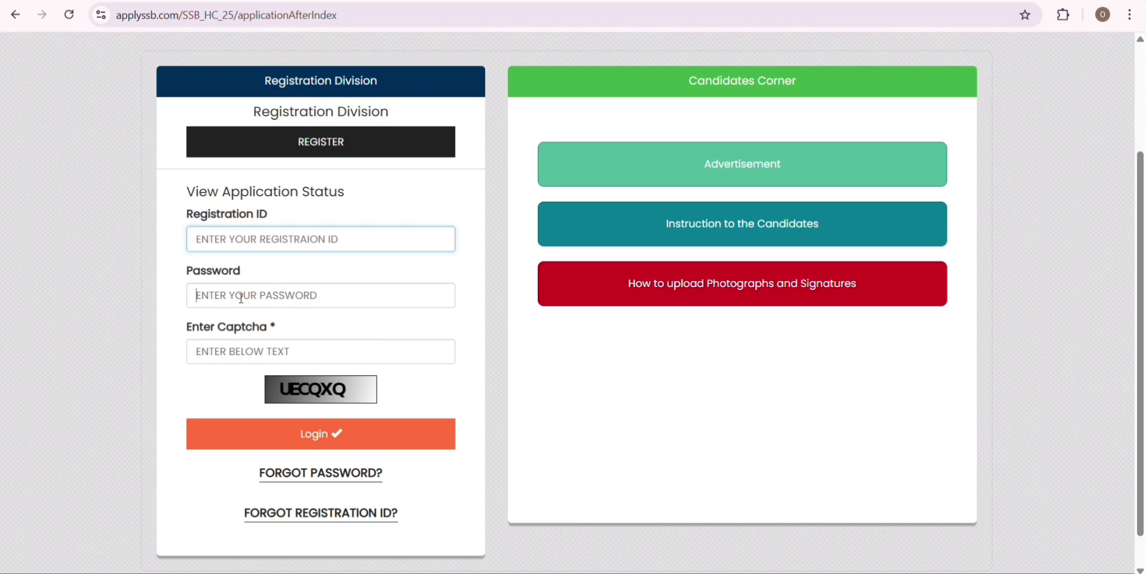
left_click(241, 298)
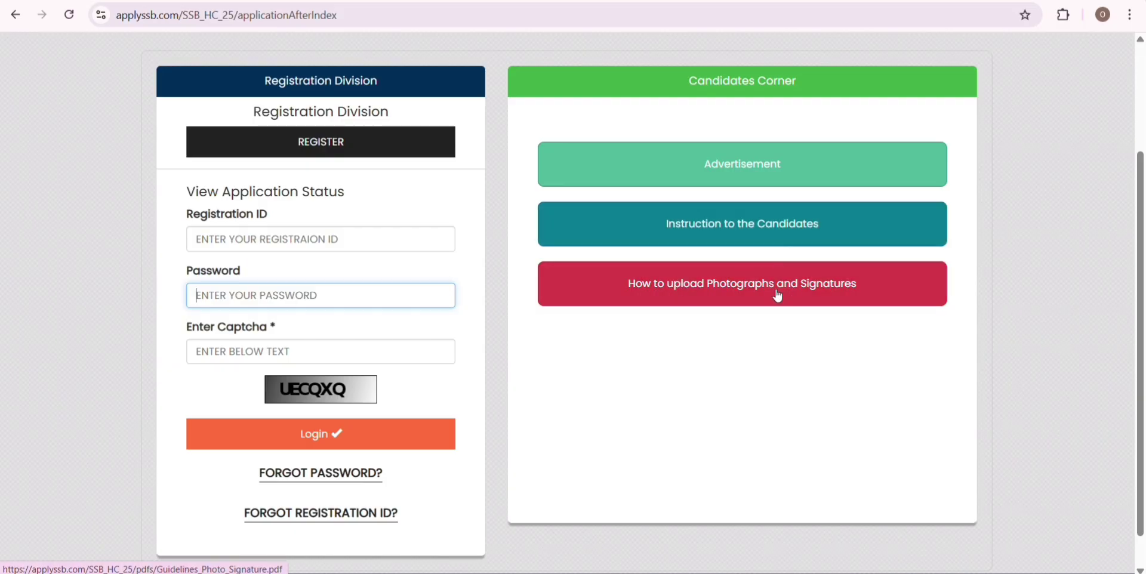
Step: View the guidelines on how to upload photographs and signatures, and return to the registration page
left_click(730, 295)
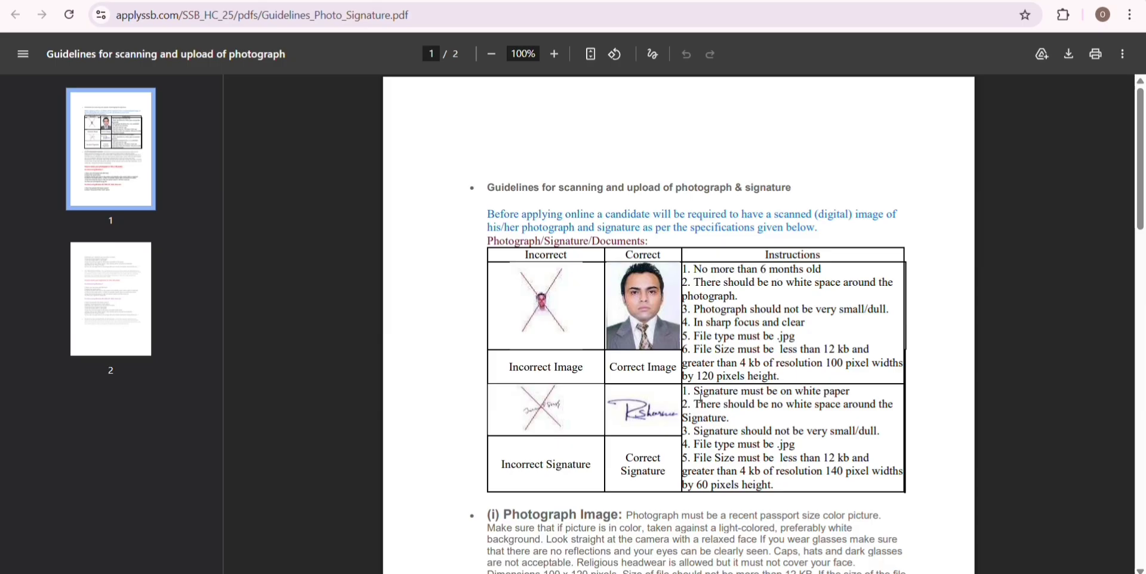
key("alt+Left")
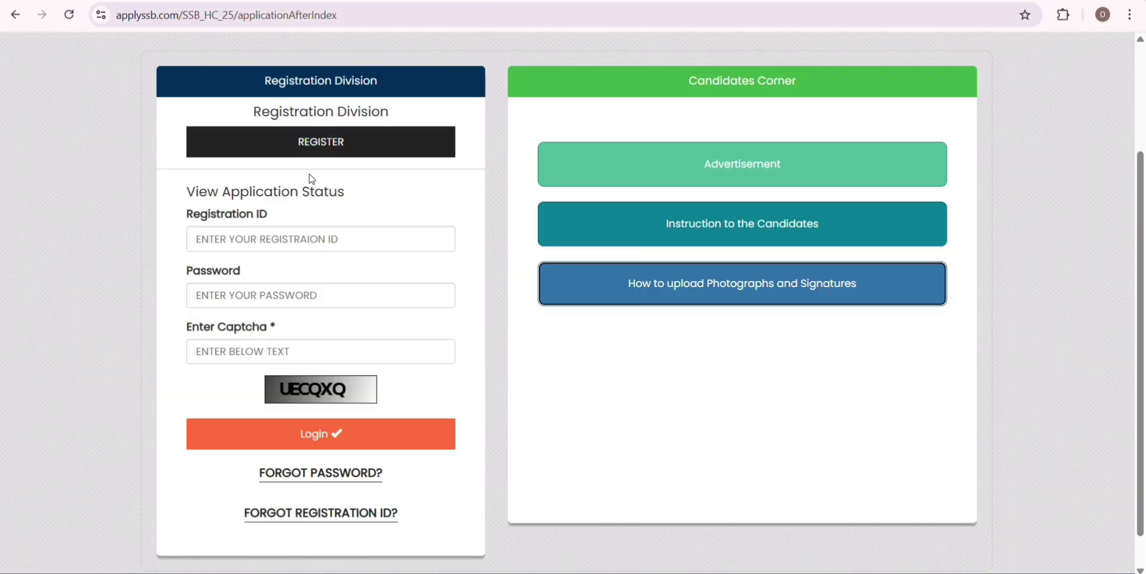
Step: Open the registration form and read the notes on entering names and date of birth above the personal details
left_click(325, 147)
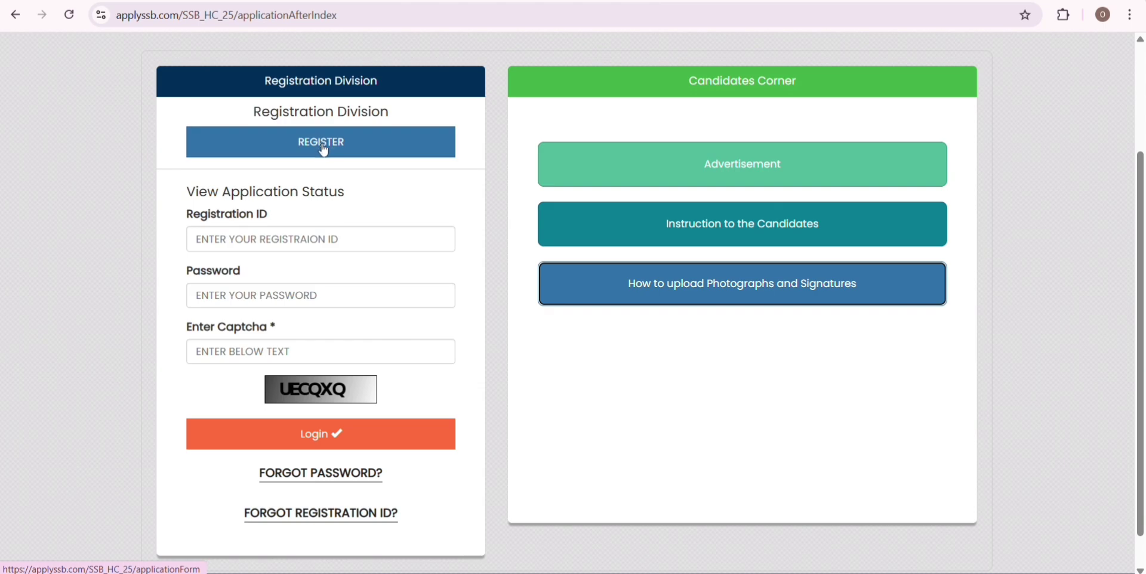
left_click(322, 152)
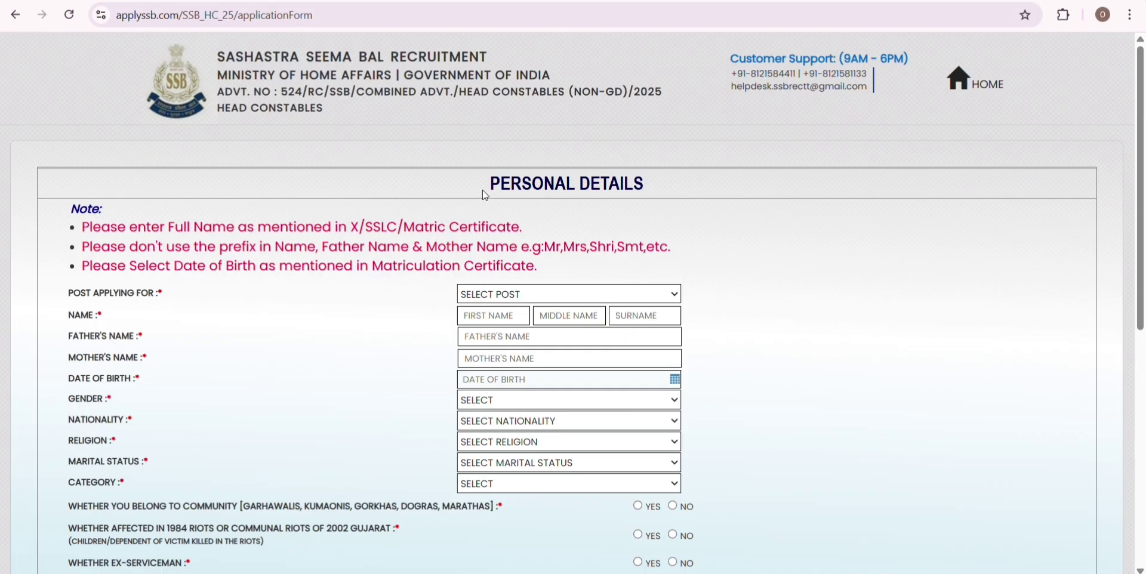
left_click_drag(493, 184, 665, 181)
left_click(284, 205)
left_click_drag(84, 231, 528, 231)
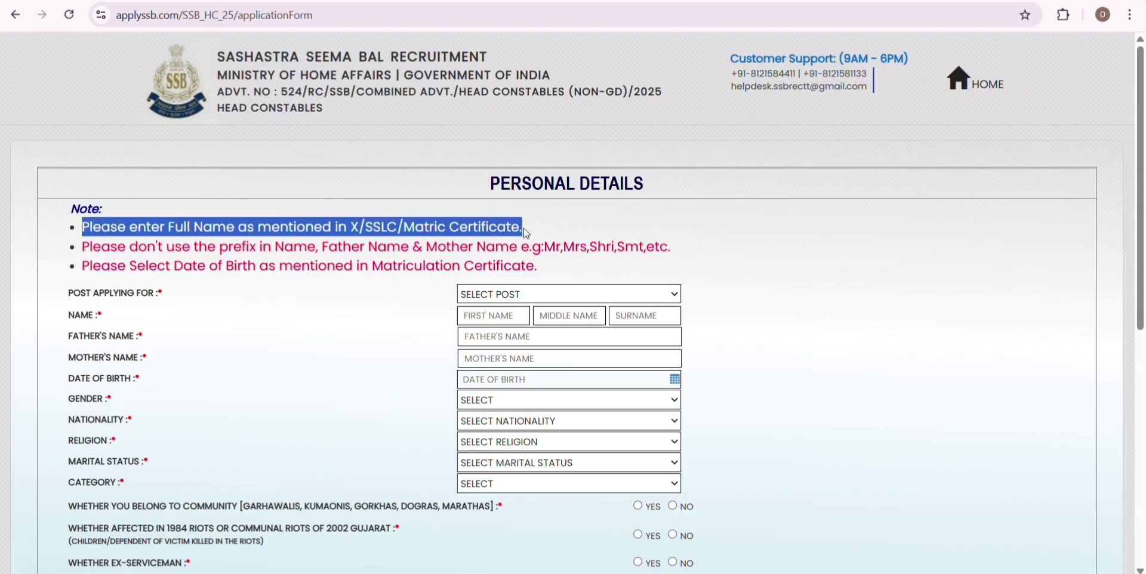
left_click(578, 217)
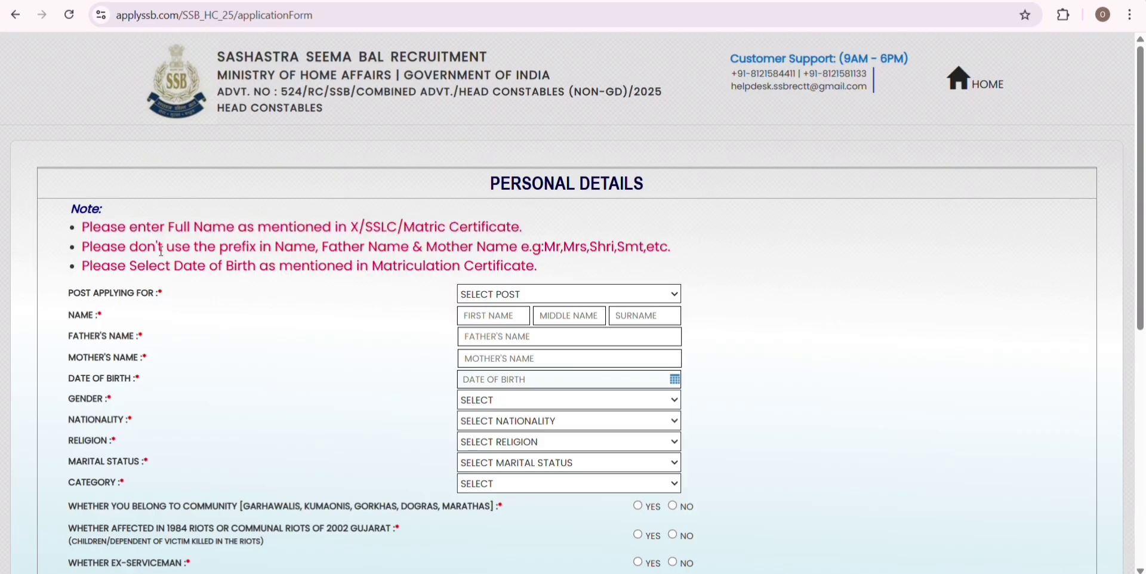
left_click_drag(161, 250, 660, 246)
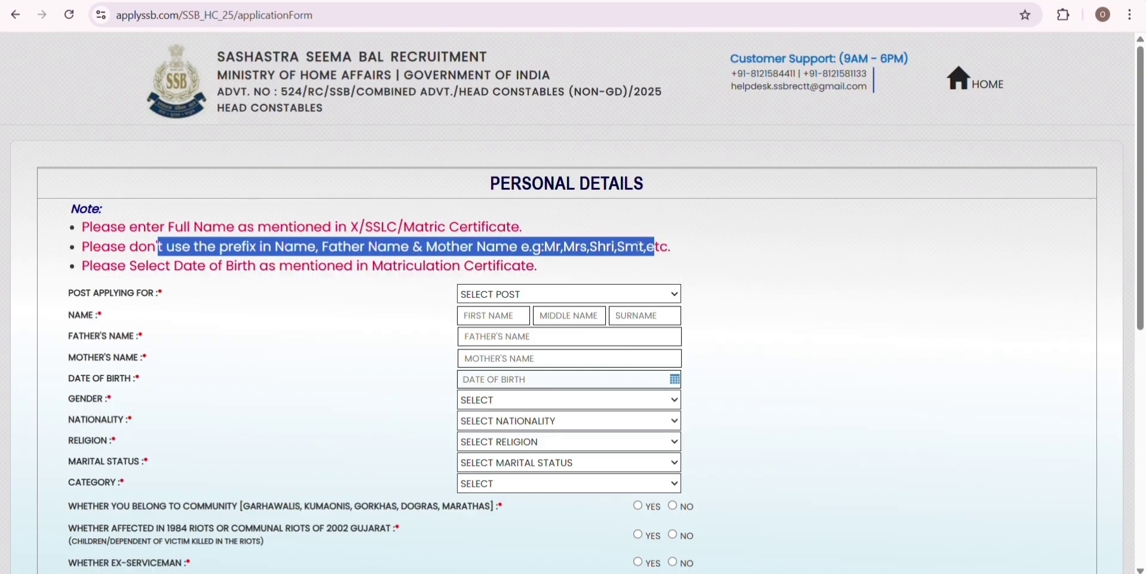
left_click(676, 255)
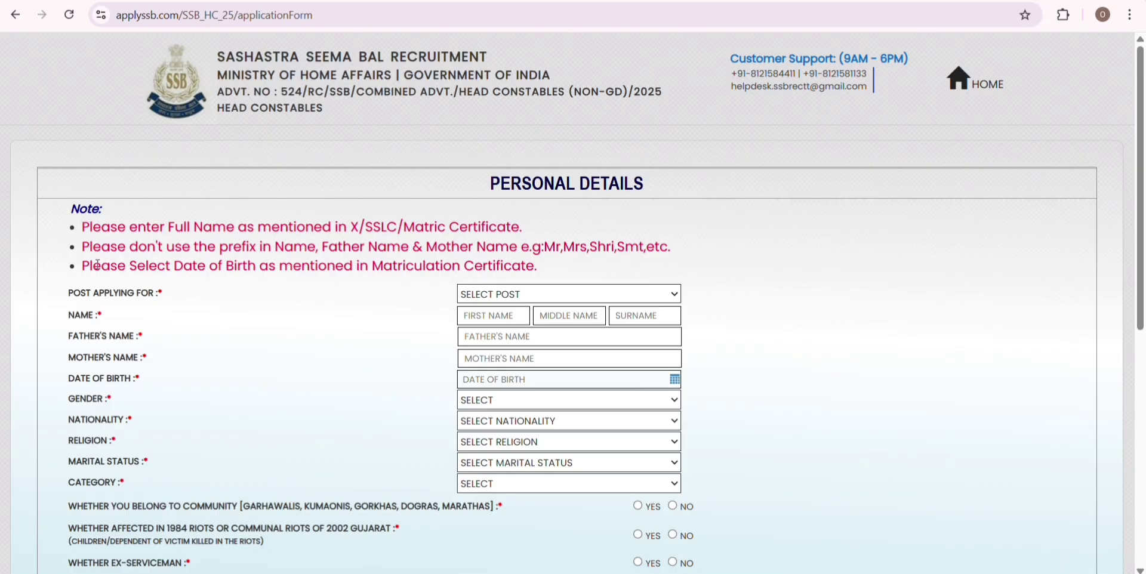
left_click_drag(87, 264, 536, 270)
left_click(576, 266)
Step: Choose Head Constable (Communication) as the post applied for and read its educational requirements
left_click(542, 296)
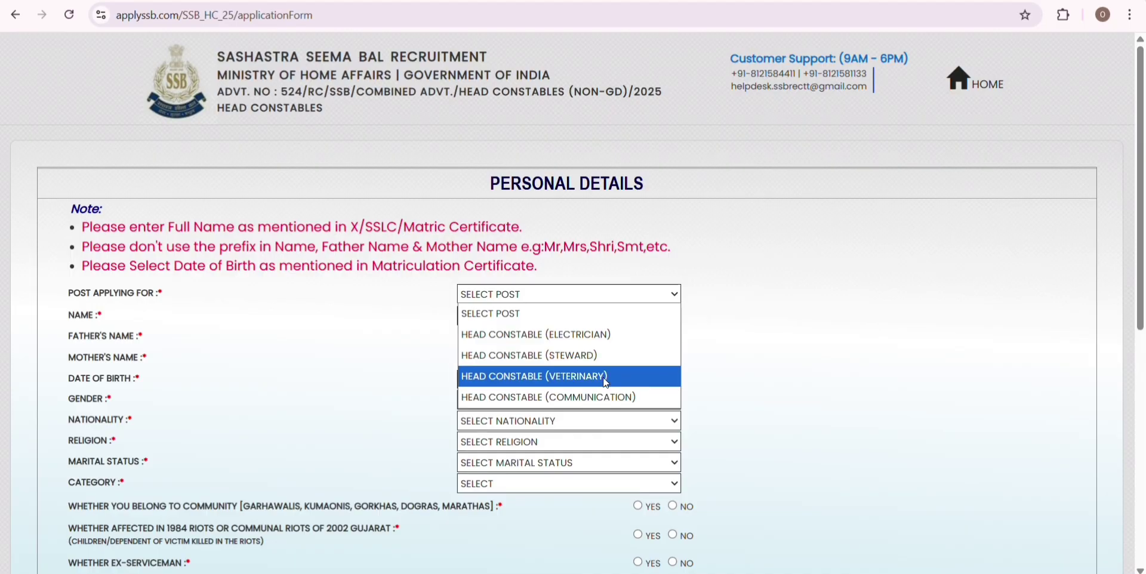
left_click(561, 398)
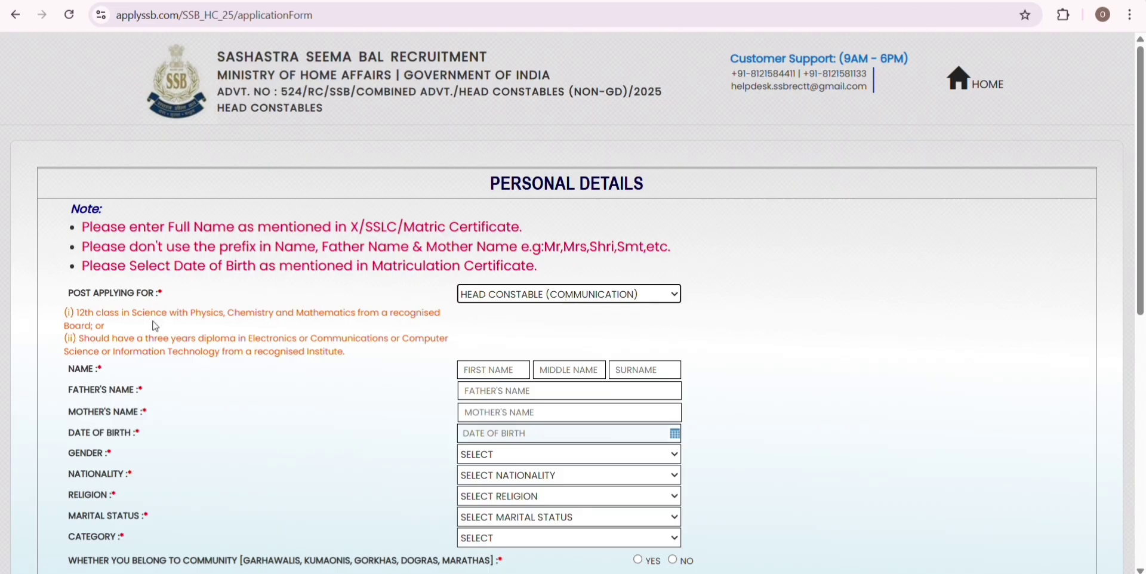
left_click_drag(80, 314, 343, 314)
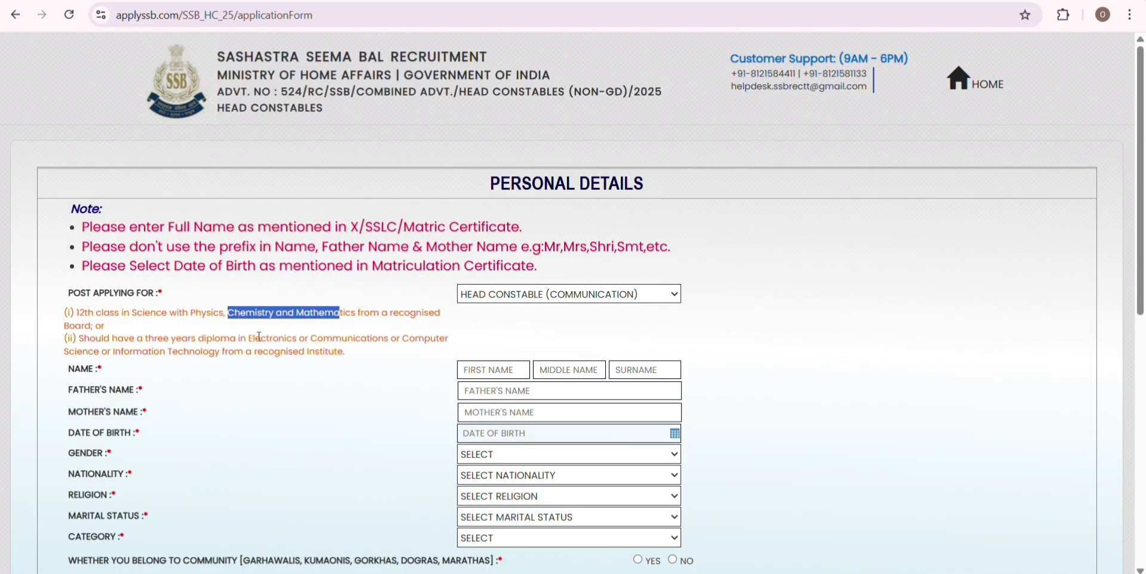
left_click_drag(165, 339, 396, 342)
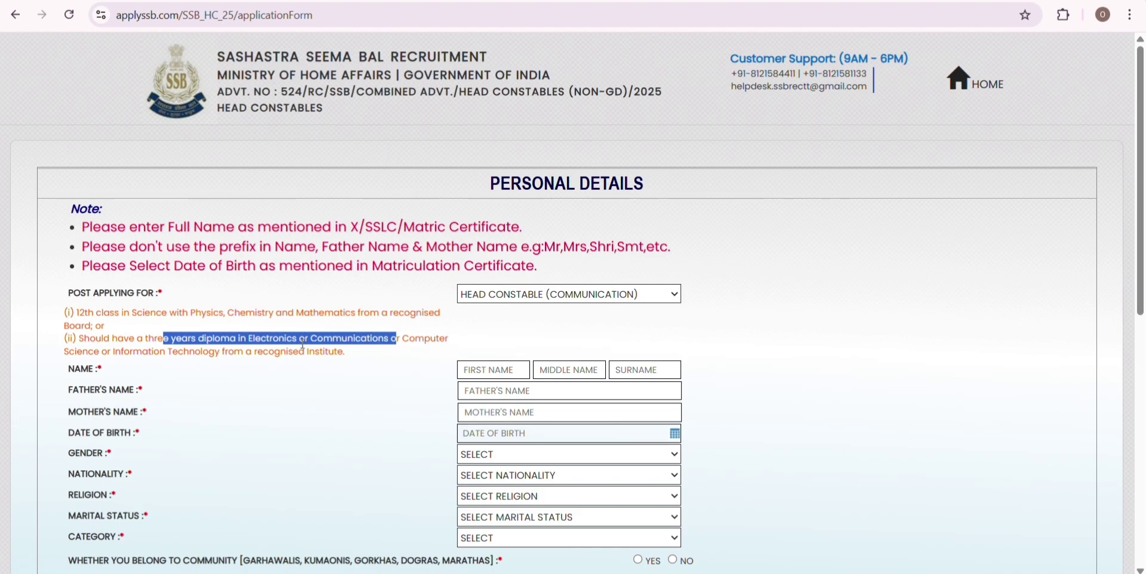
left_click_drag(67, 354, 229, 368)
left_click(115, 354)
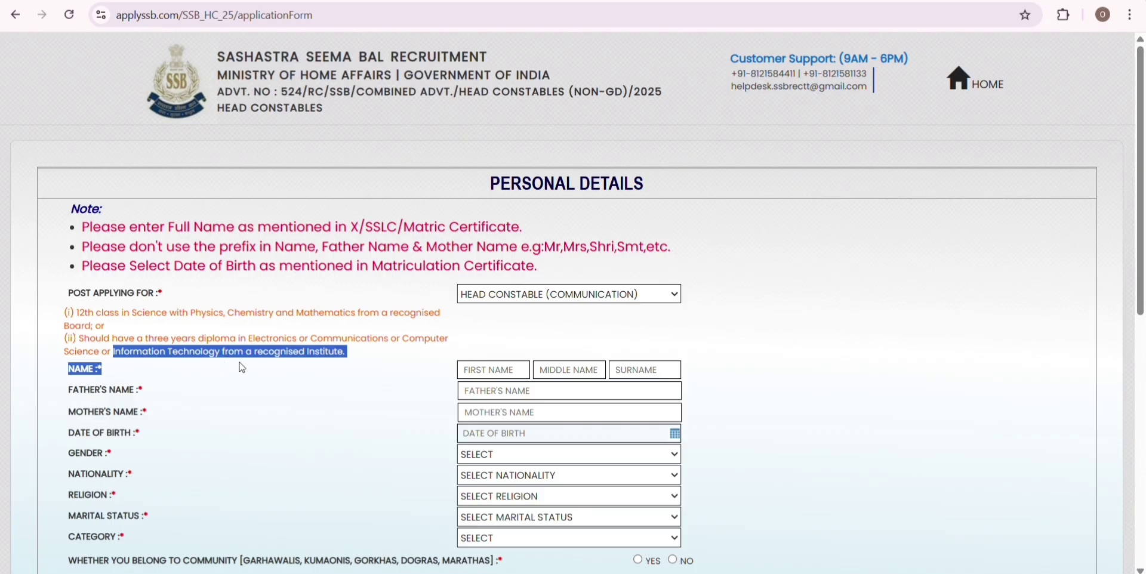
left_click(326, 380)
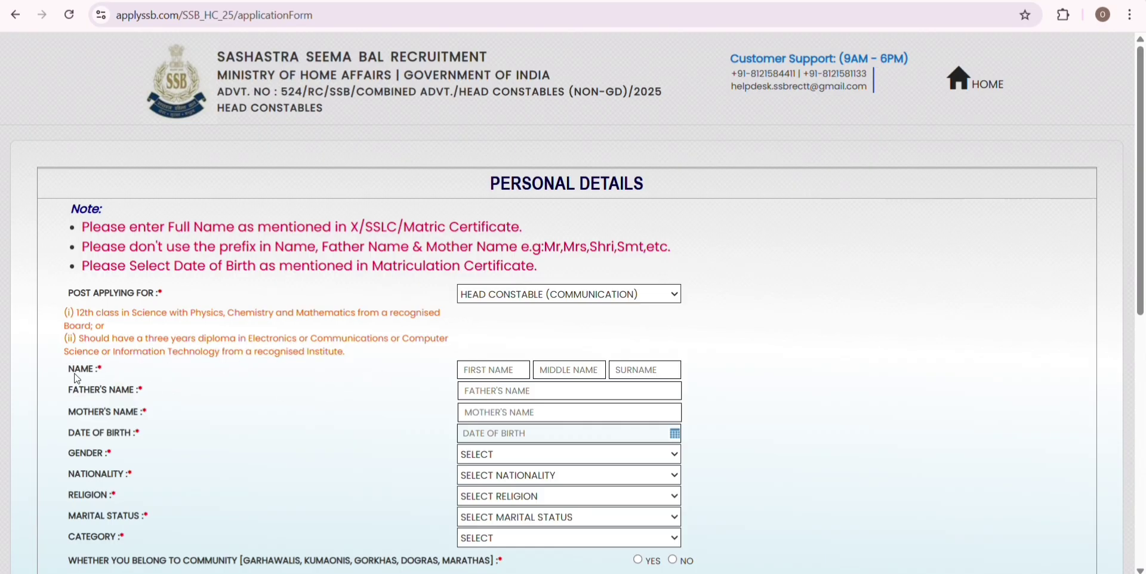
Step: Look over the fields for the candidate's first, middle and last name, father's name and mother's name
left_click_drag(78, 369, 89, 369)
left_click(509, 376)
left_click(580, 373)
left_click(638, 373)
left_click(555, 341)
left_click_drag(67, 397, 154, 407)
left_click(507, 385)
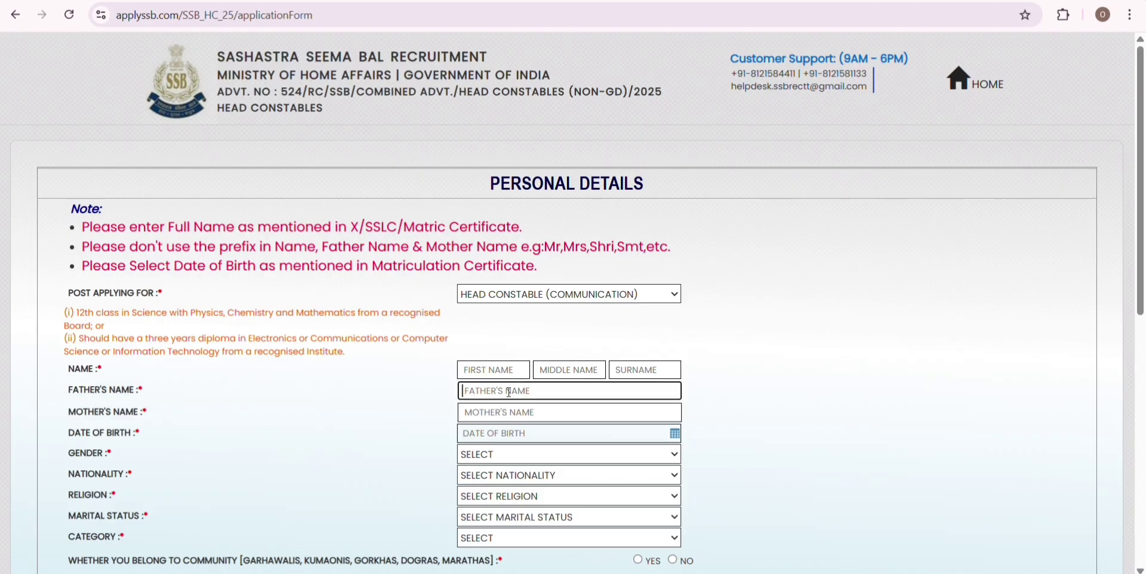
left_click_drag(71, 413, 157, 412)
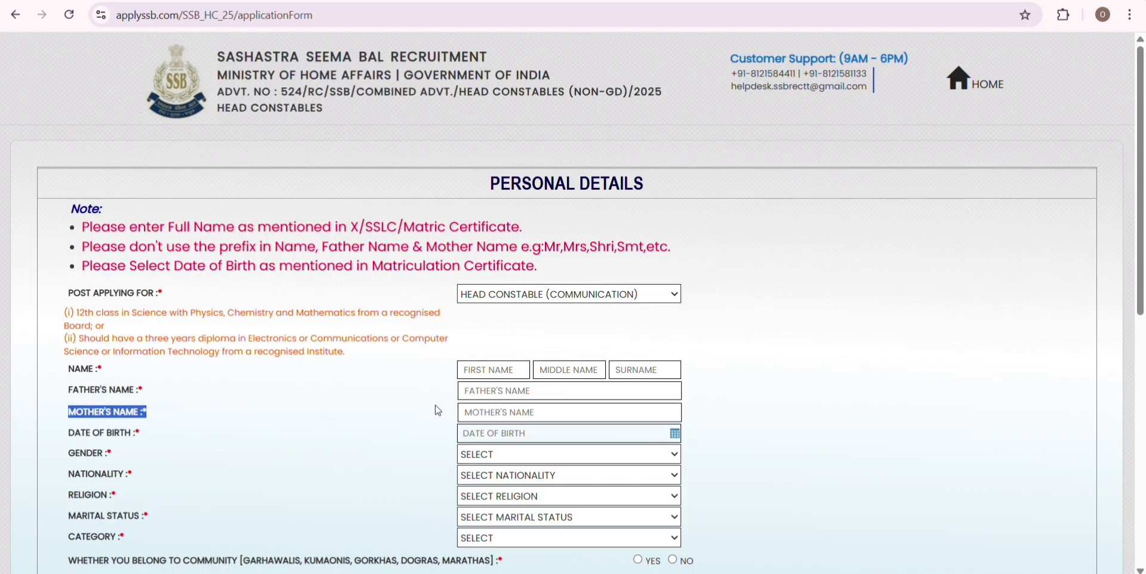
left_click(482, 413)
Step: Enter the candidate's date of birth by picking the year and day in the calendar
left_click(503, 435)
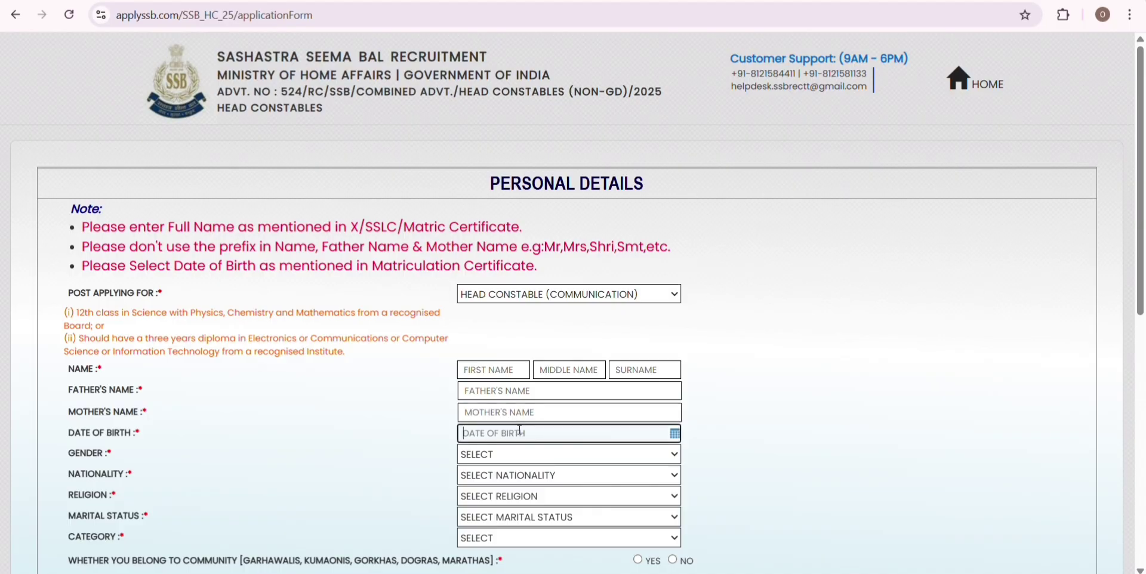
left_click(535, 298)
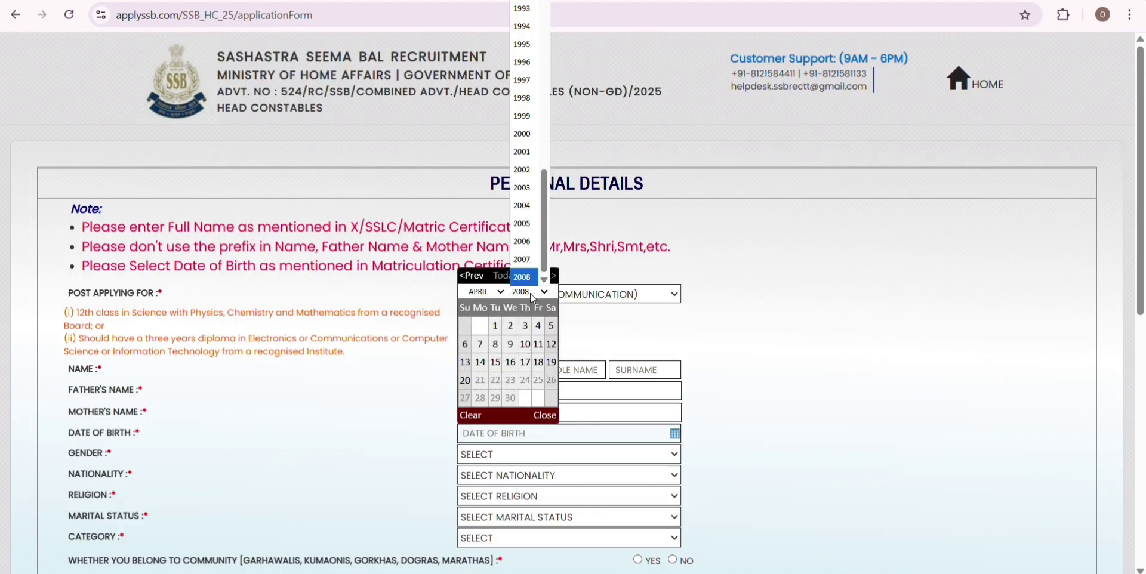
left_click(524, 207)
left_click(526, 362)
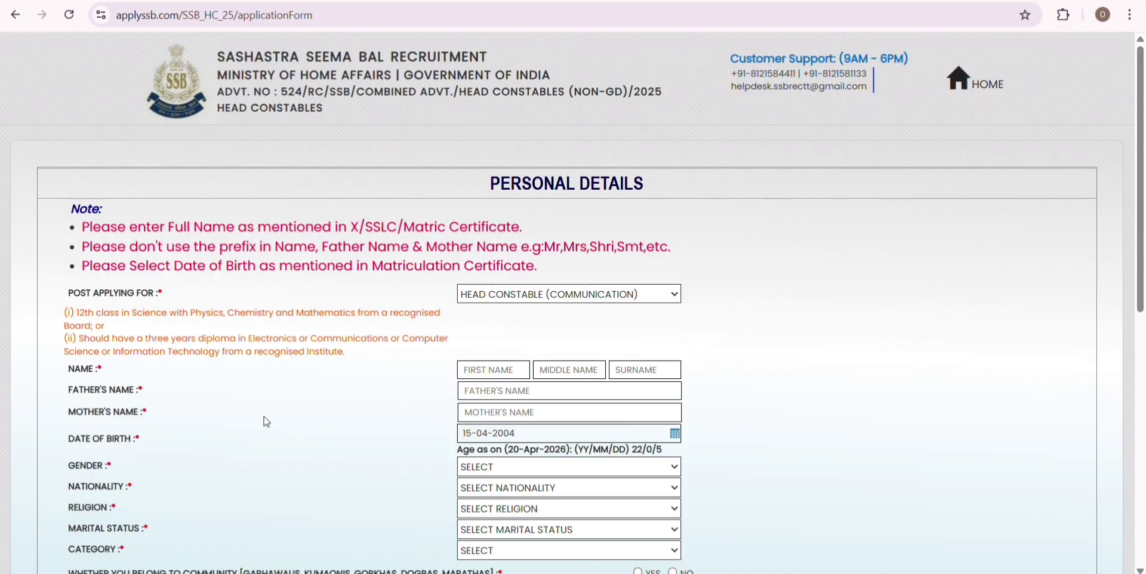
Step: Set the gender to Male and the nationality to Indian in the personal details
scroll(287, 414, "down", 1)
left_click(503, 394)
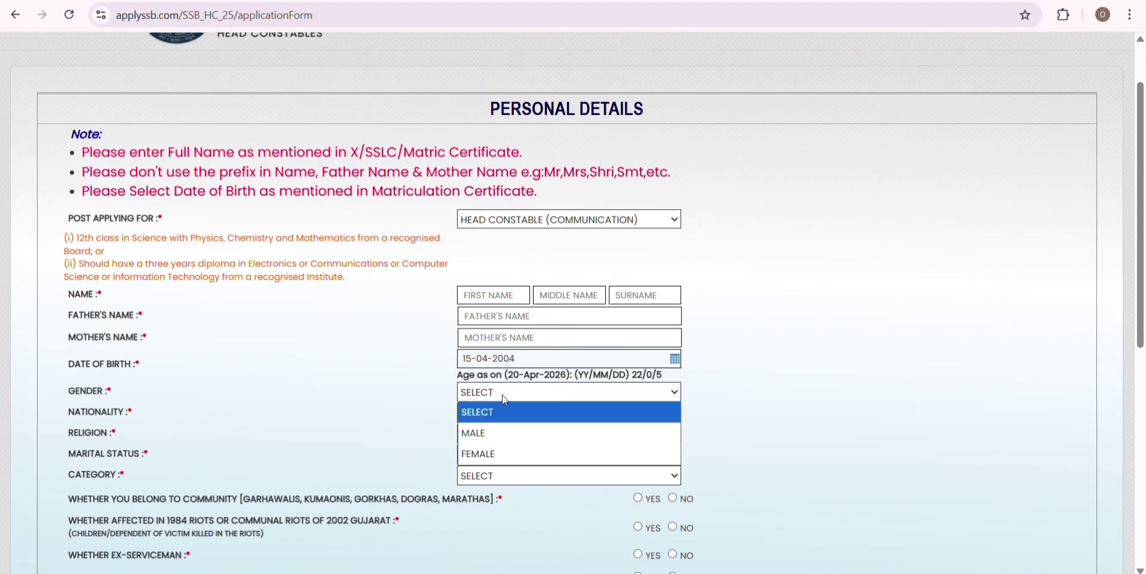
left_click(508, 435)
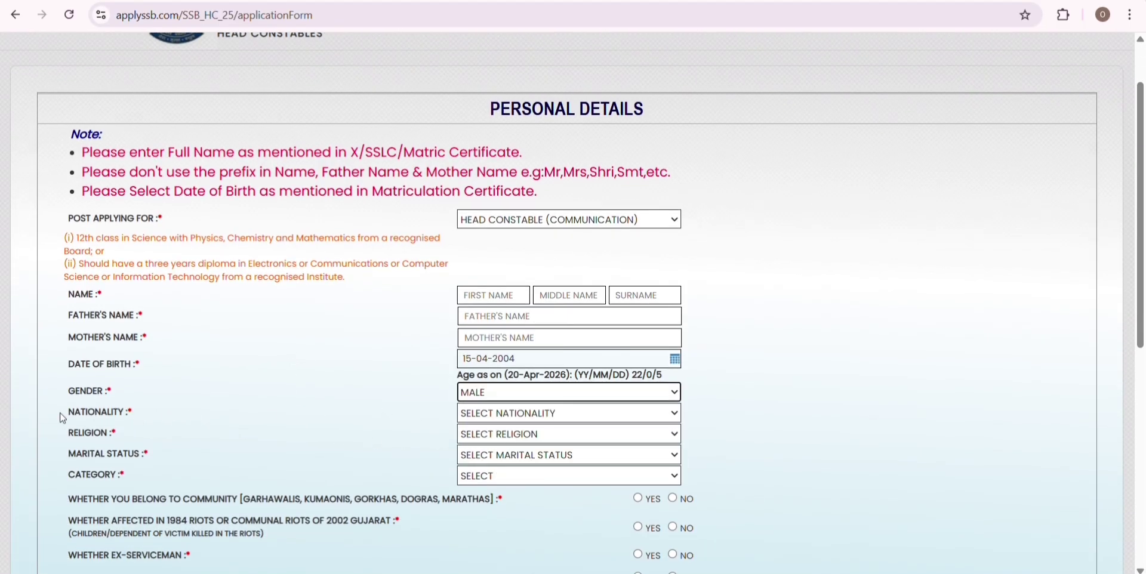
left_click_drag(61, 413, 129, 412)
left_click(250, 418)
left_click(465, 418)
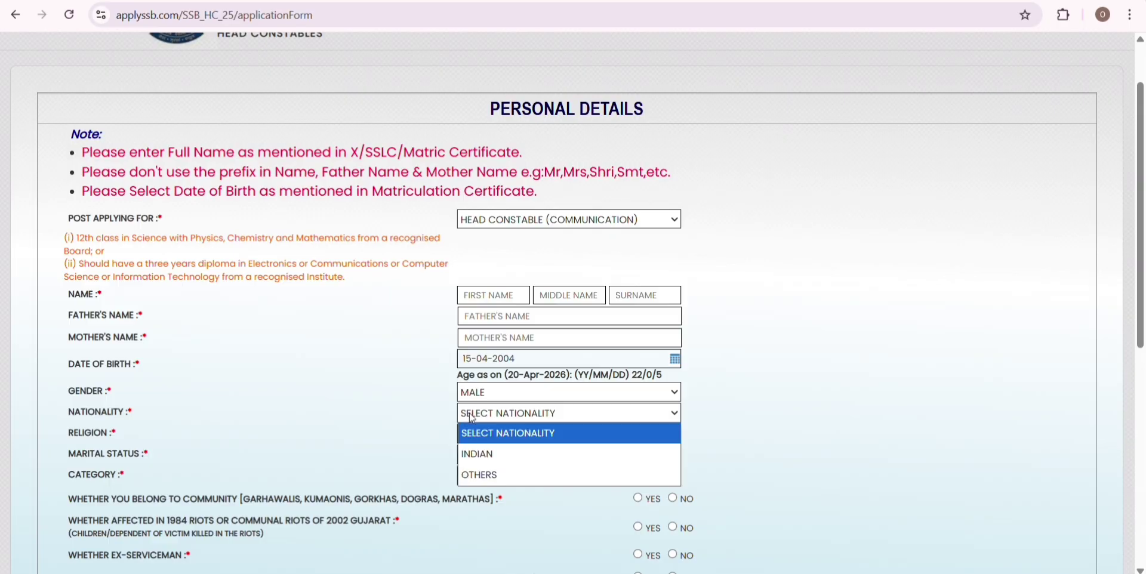
left_click(484, 452)
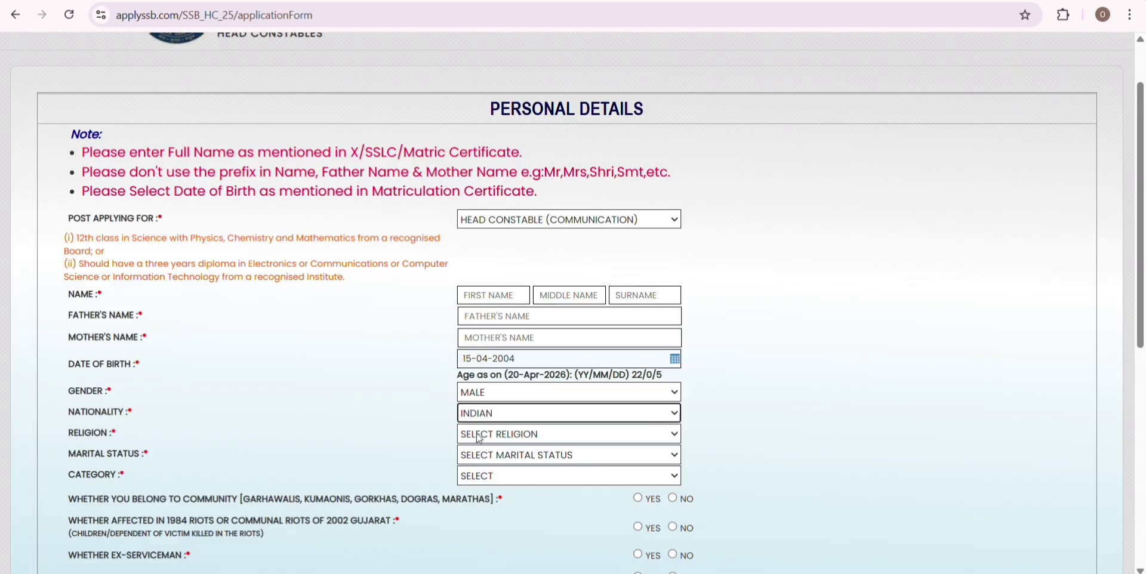
Step: Set the religion to Muslim and the marital status to Unmarried
left_click(477, 436)
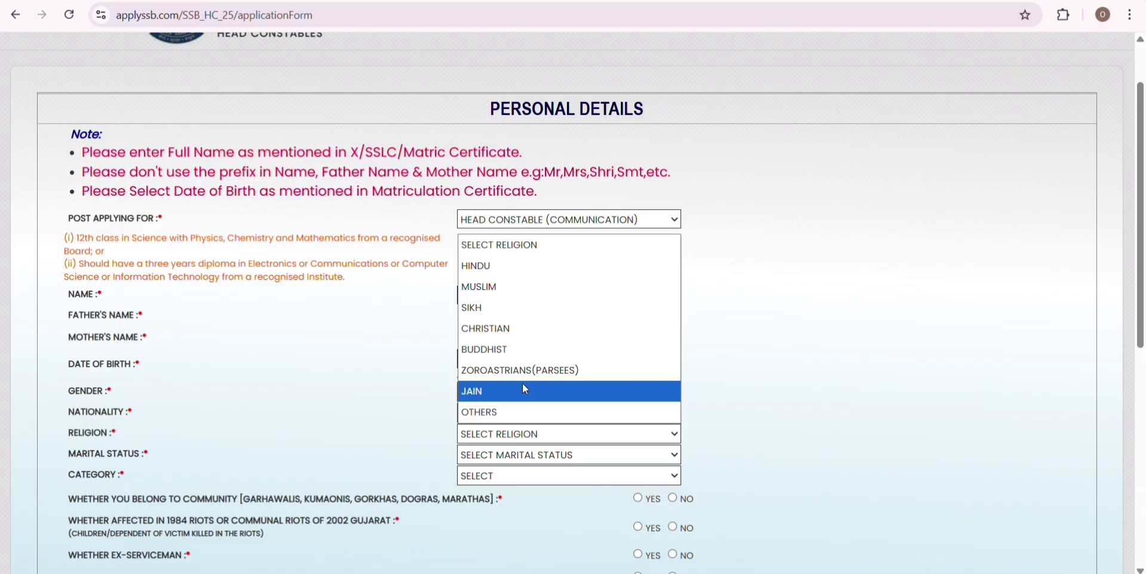
left_click(506, 287)
left_click(392, 398)
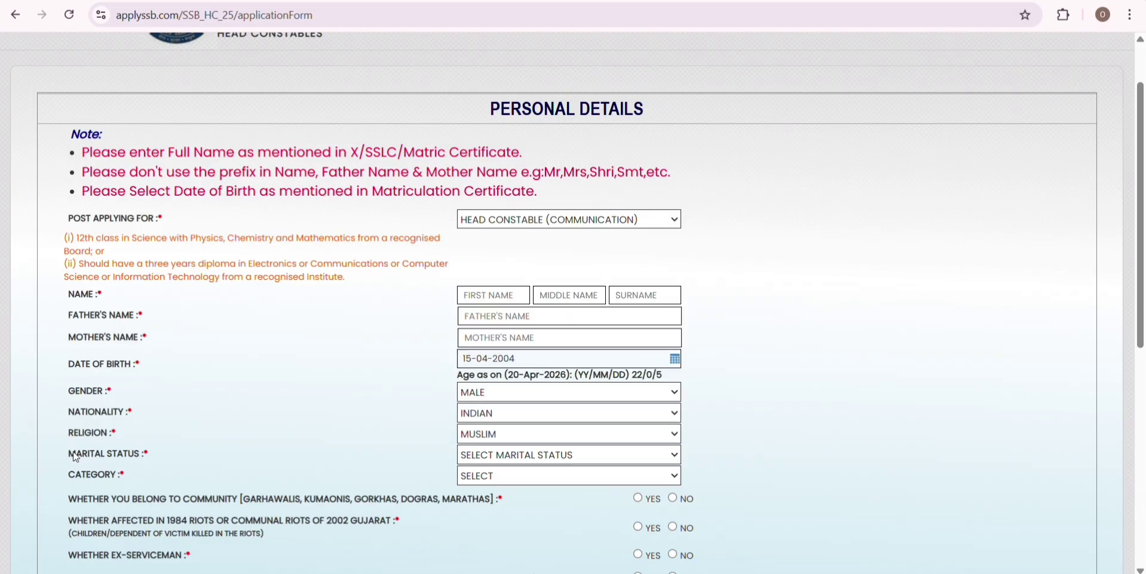
left_click_drag(69, 458, 157, 458)
left_click(287, 423)
left_click(560, 458)
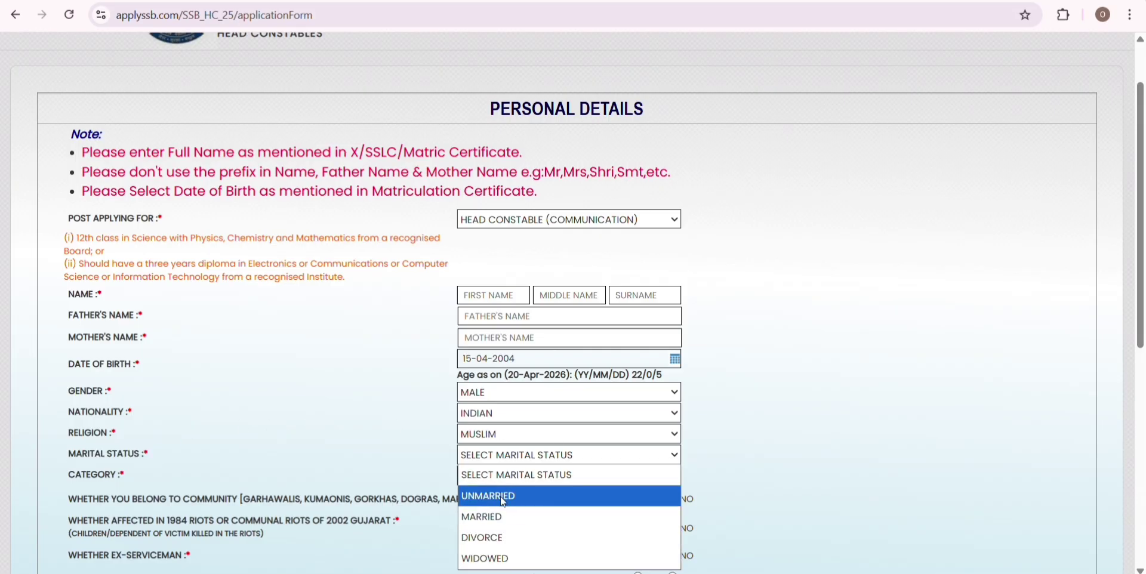
left_click(518, 508)
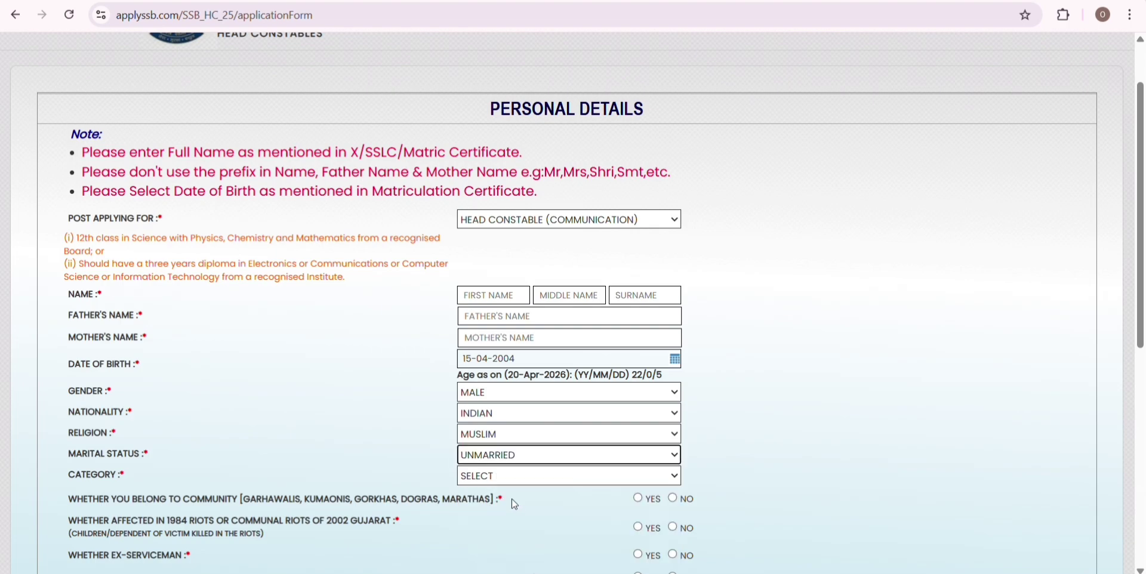
Step: Set the category to OBC and read the notes on the required certificate and age relaxation
left_click(499, 481)
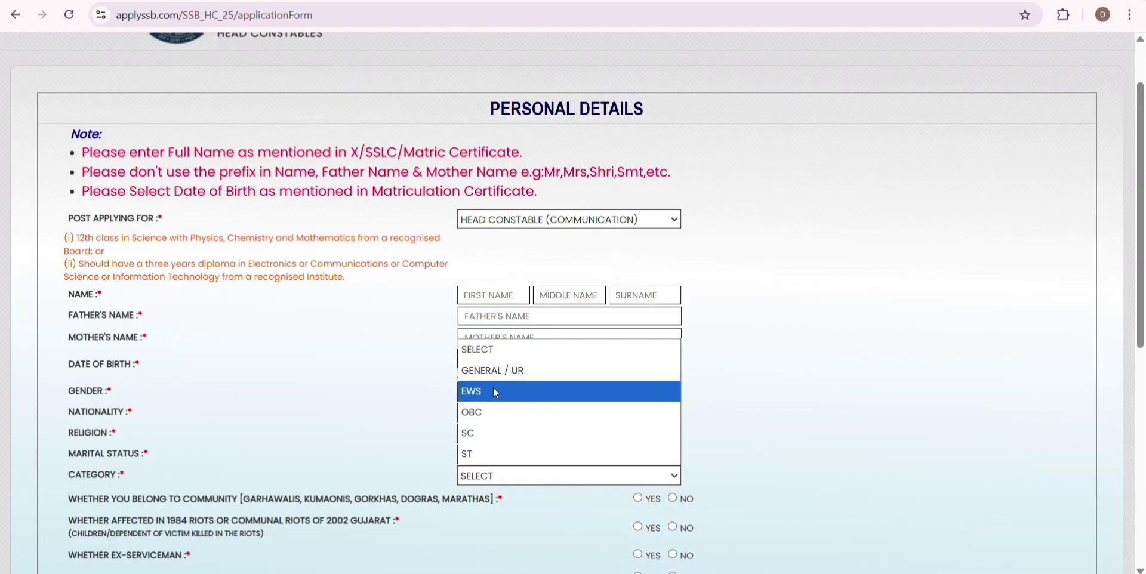
left_click(500, 412)
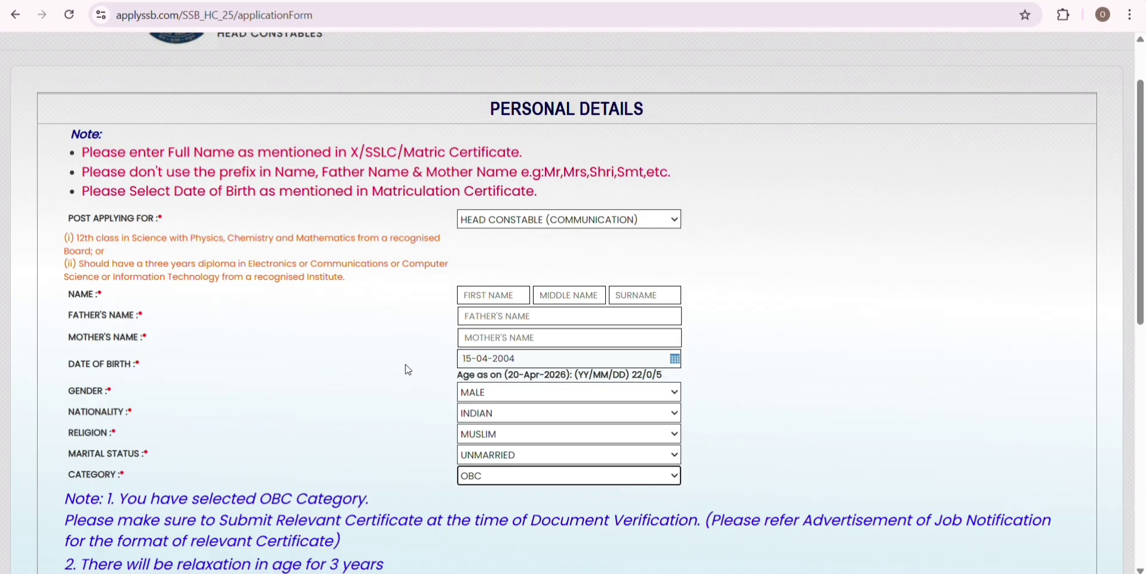
scroll(666, 313, "down", 4)
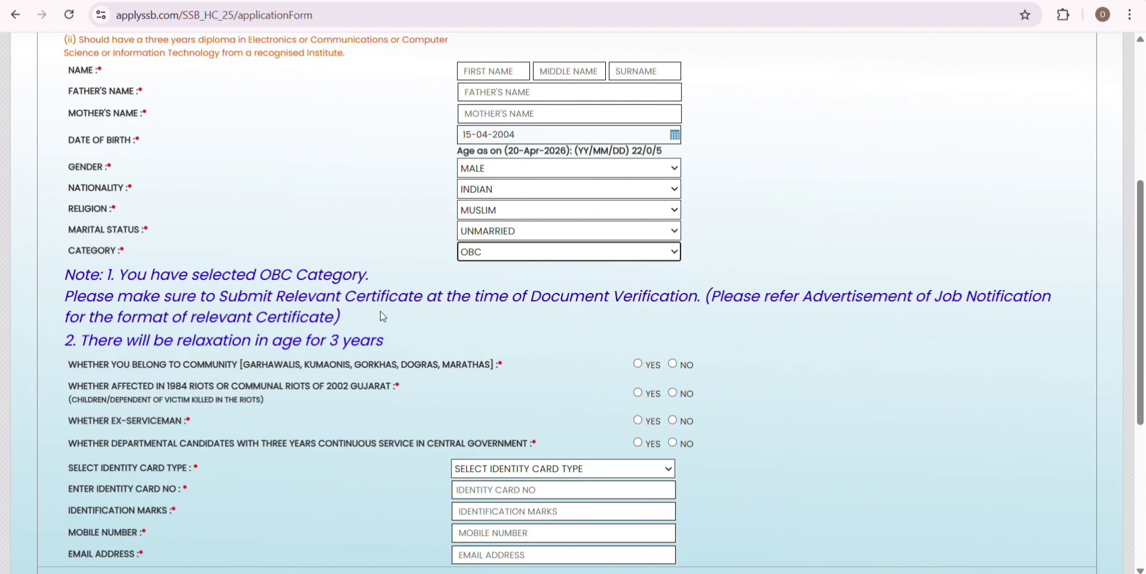
left_click_drag(540, 302, 672, 312)
left_click(390, 304)
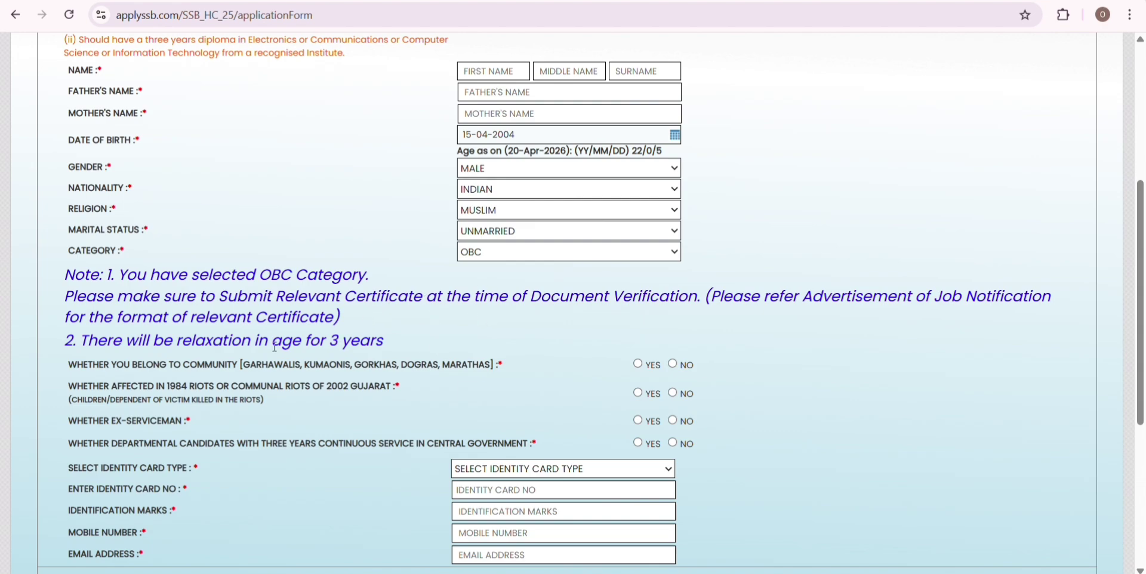
left_click_drag(275, 346, 388, 346)
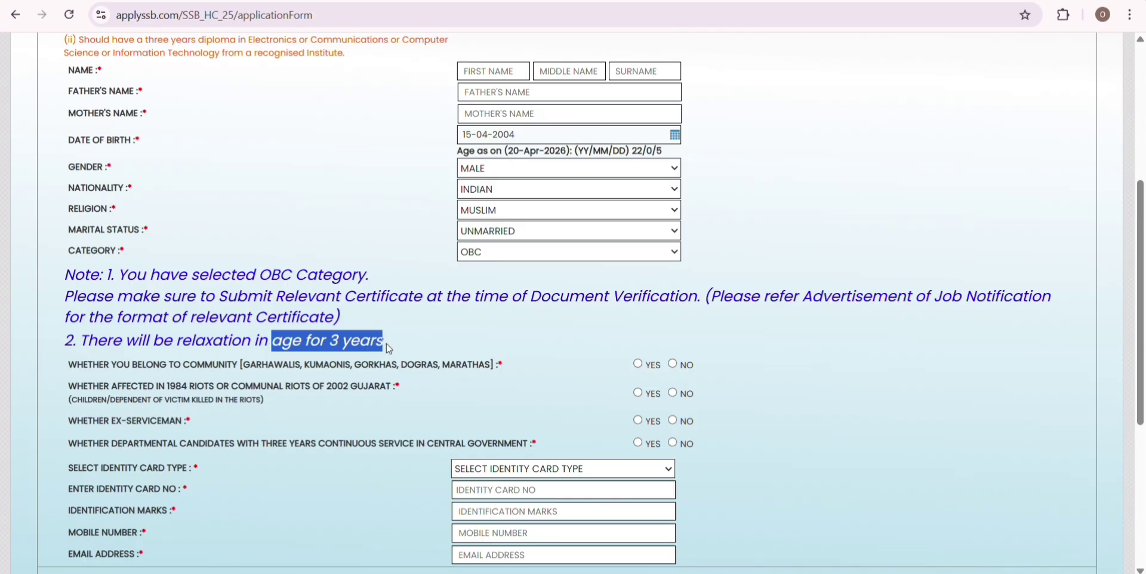
left_click(465, 339)
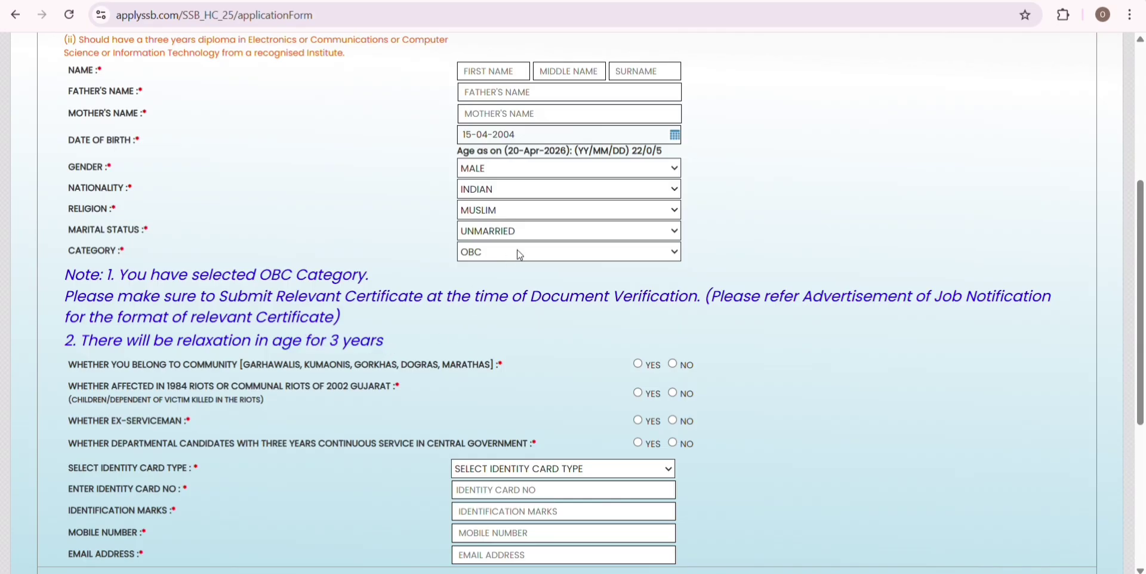
left_click_drag(507, 263, 340, 320)
left_click(347, 345)
Step: Answer No to the listed community question and to the 1984 or 2002 Gujarat riots question
left_click(675, 367)
left_click(673, 396)
Step: Answer Yes to the ex-serviceman question and look over the additional service detail fields
left_click(640, 427)
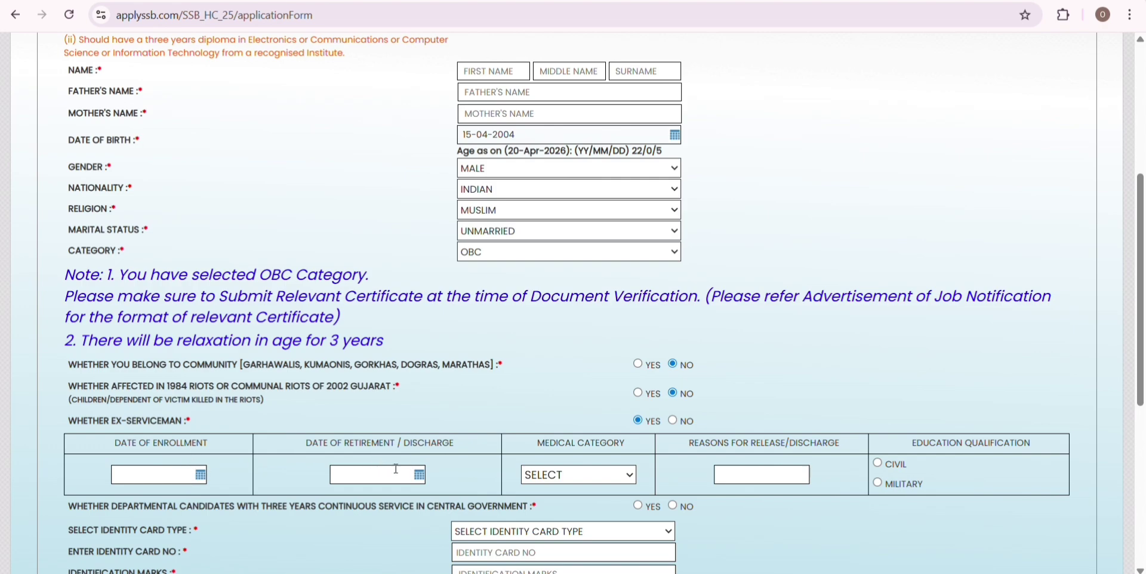
left_click(546, 475)
left_click(659, 466)
Step: Answer No to the ex-serviceman question and to the departmental candidate question about three years of central government service
left_click(677, 425)
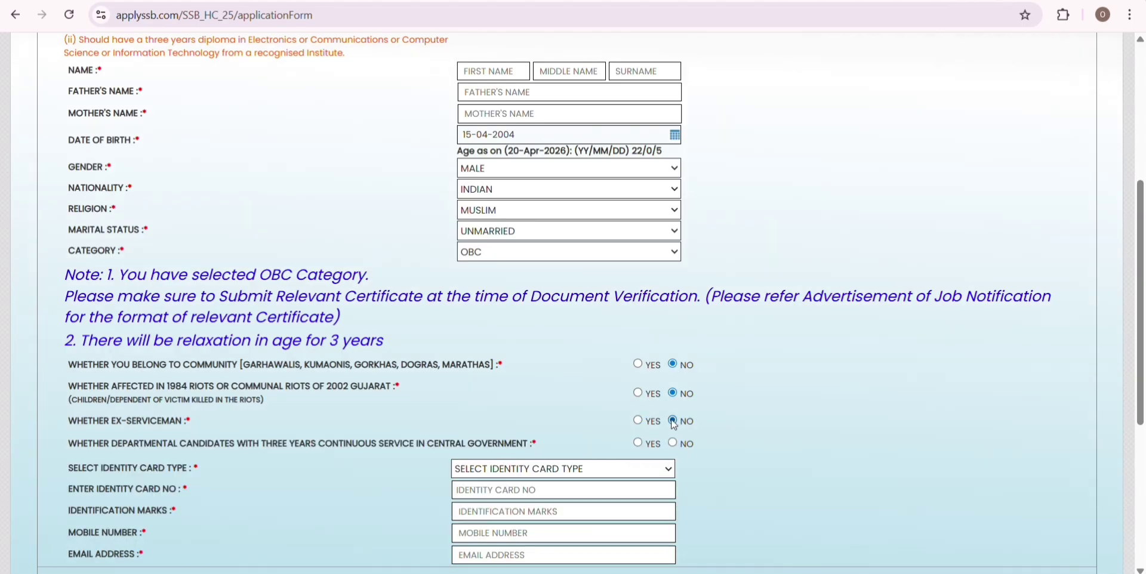
scroll(577, 365, "down", 1)
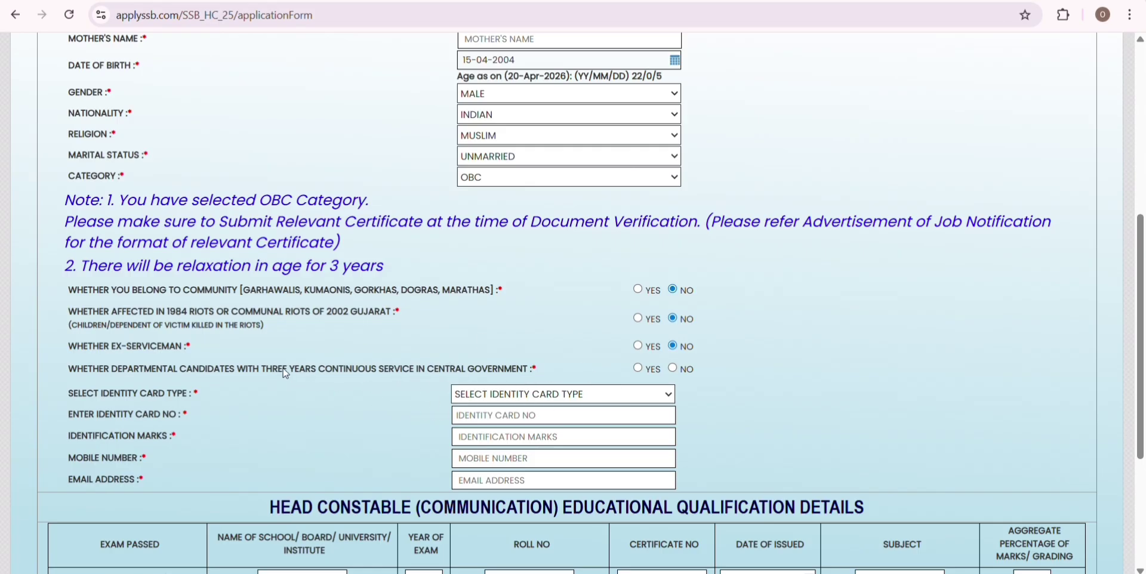
left_click(673, 369)
Step: Choose Aadhaar Card as the identity card type and go to the Aadhaar number field
left_click_drag(74, 393, 200, 406)
left_click(528, 400)
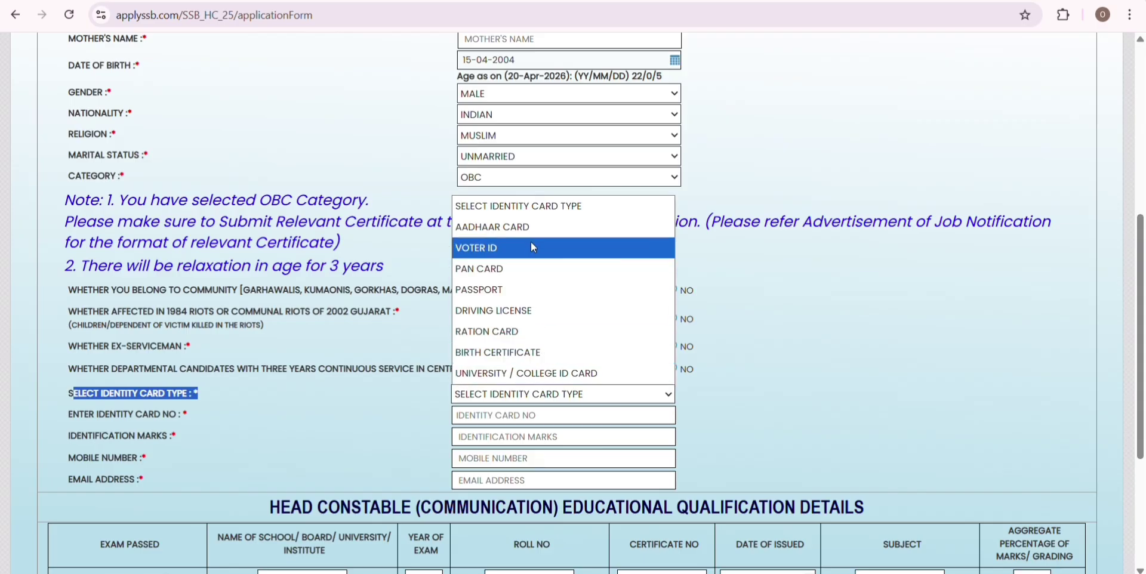
left_click(578, 226)
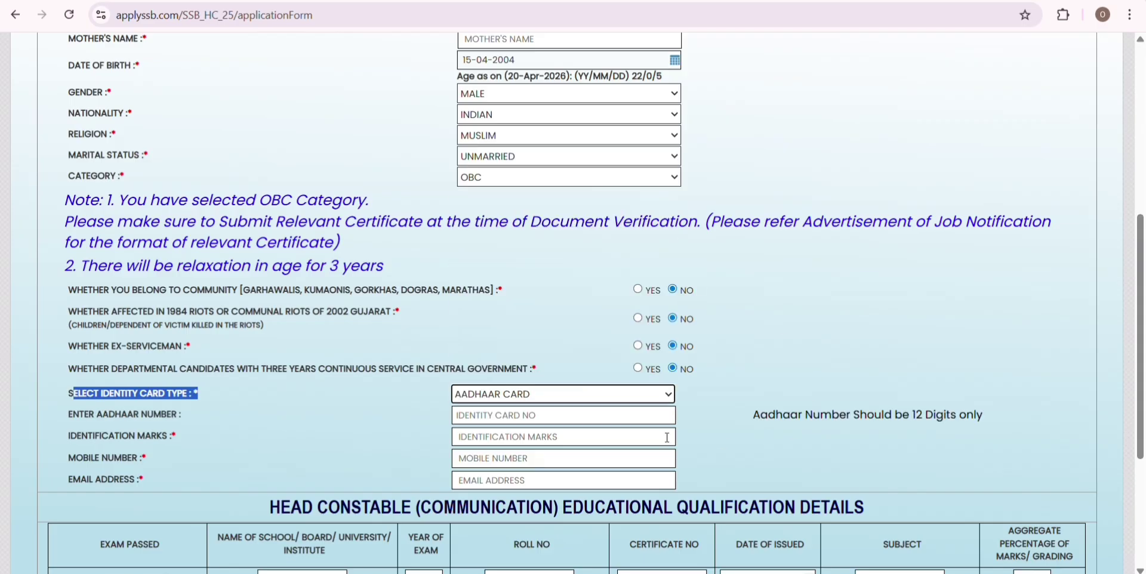
left_click(164, 433)
left_click(474, 413)
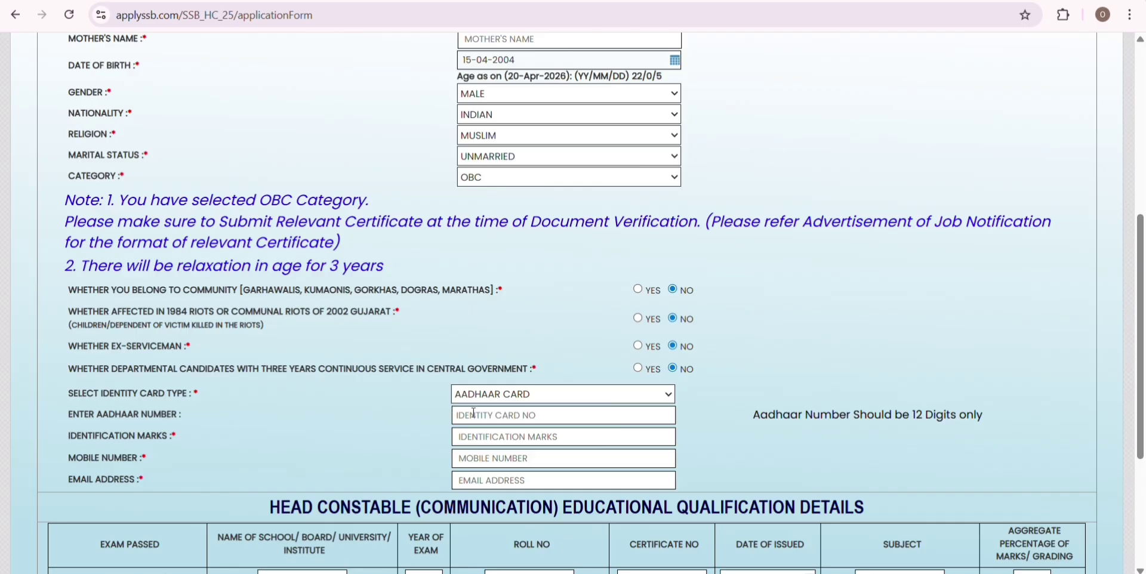
Step: Enter NO MARK as the identification marks and go through the mobile number and email address fields
left_click(71, 440)
left_click_drag(71, 441, 174, 445)
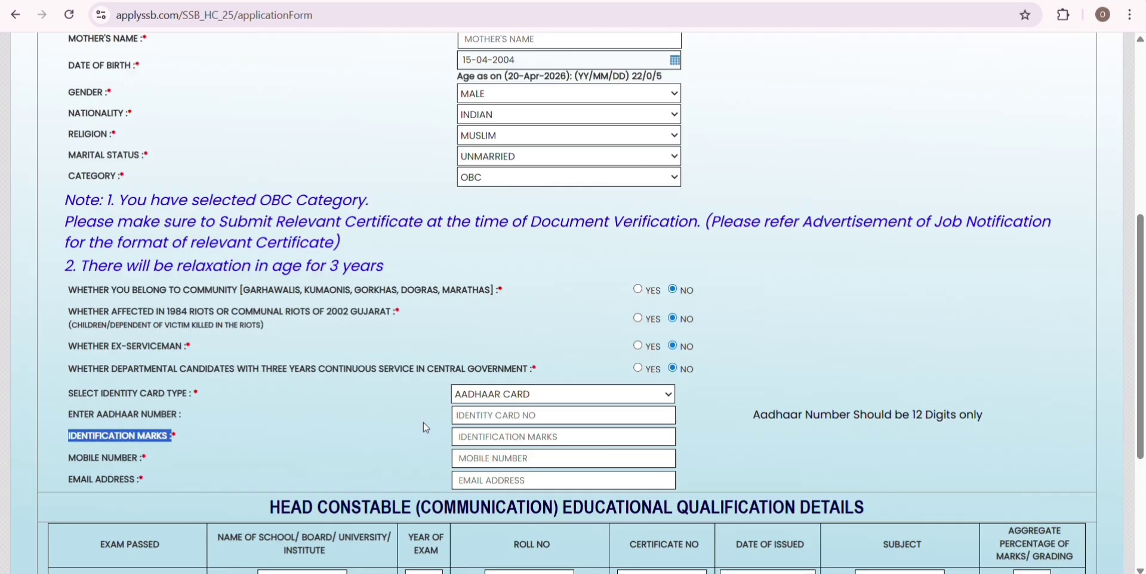
left_click(459, 435)
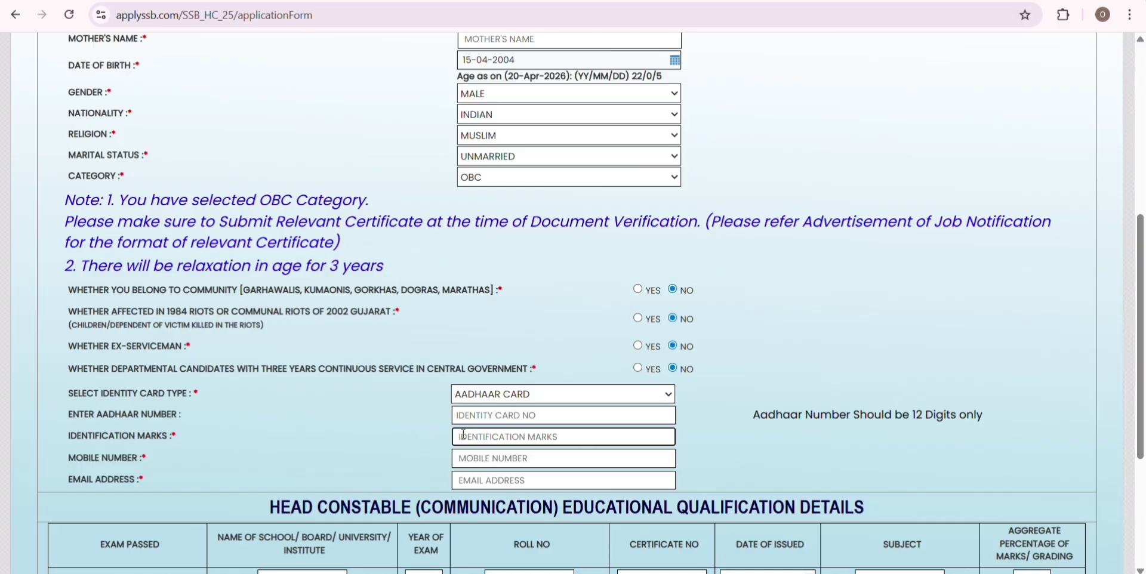
type("NO MARK")
left_click(346, 460)
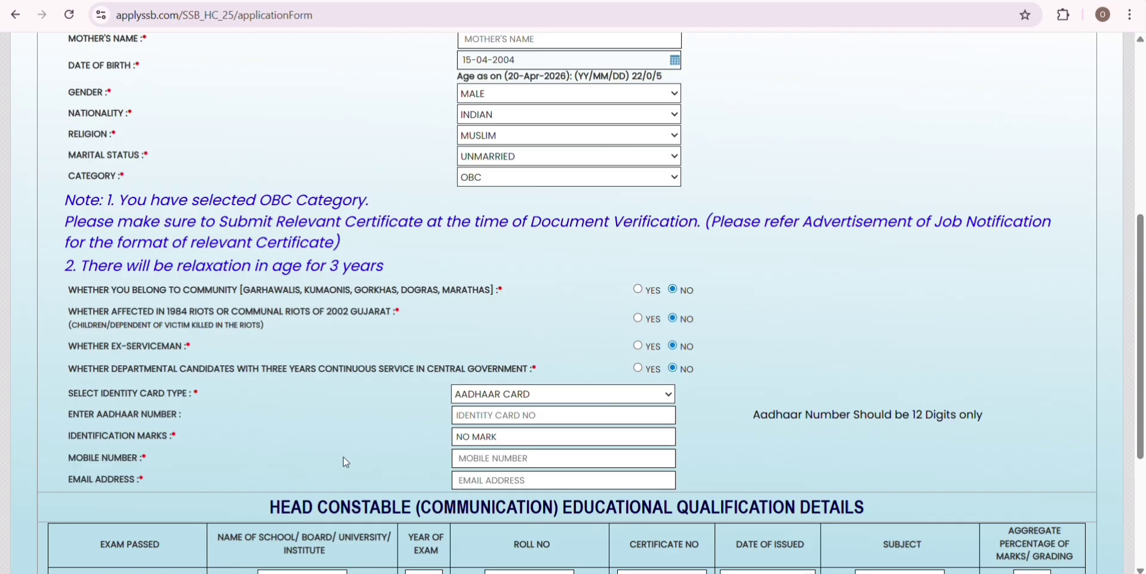
left_click(481, 461)
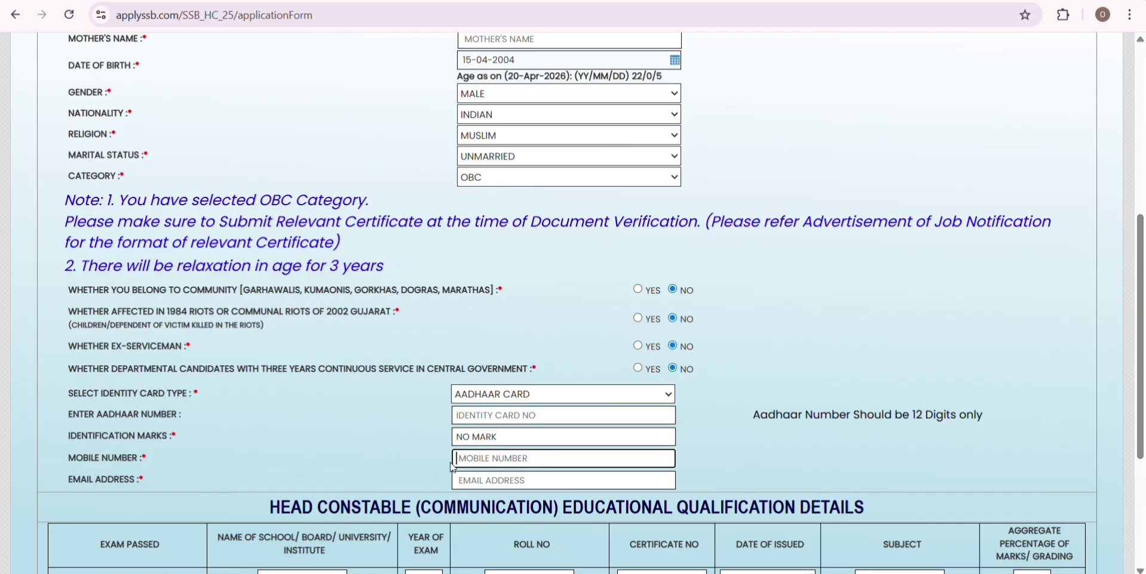
left_click(485, 482)
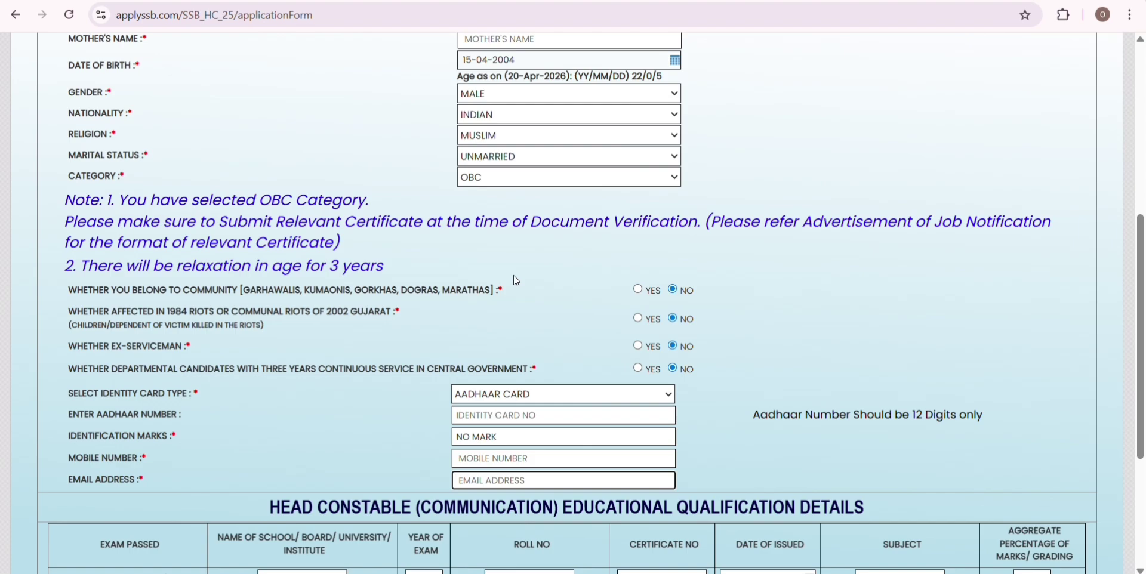
Step: Look over the matriculation row's institute, exam year, roll number and certificate number fields in the educational qualification details
scroll(513, 275, "down", 4)
left_click_drag(562, 276, 884, 283)
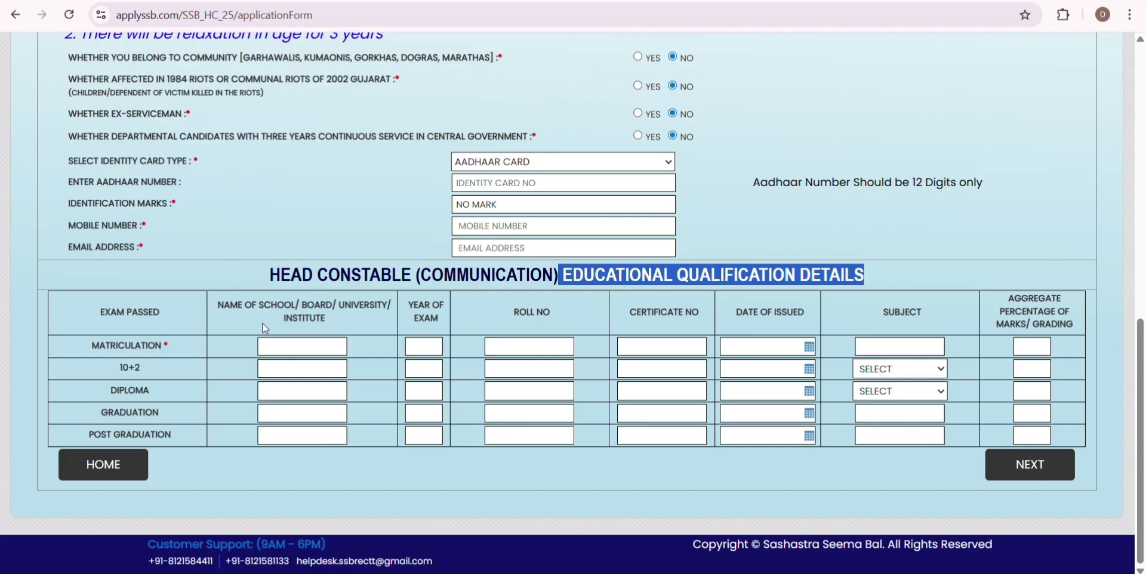
left_click(292, 350)
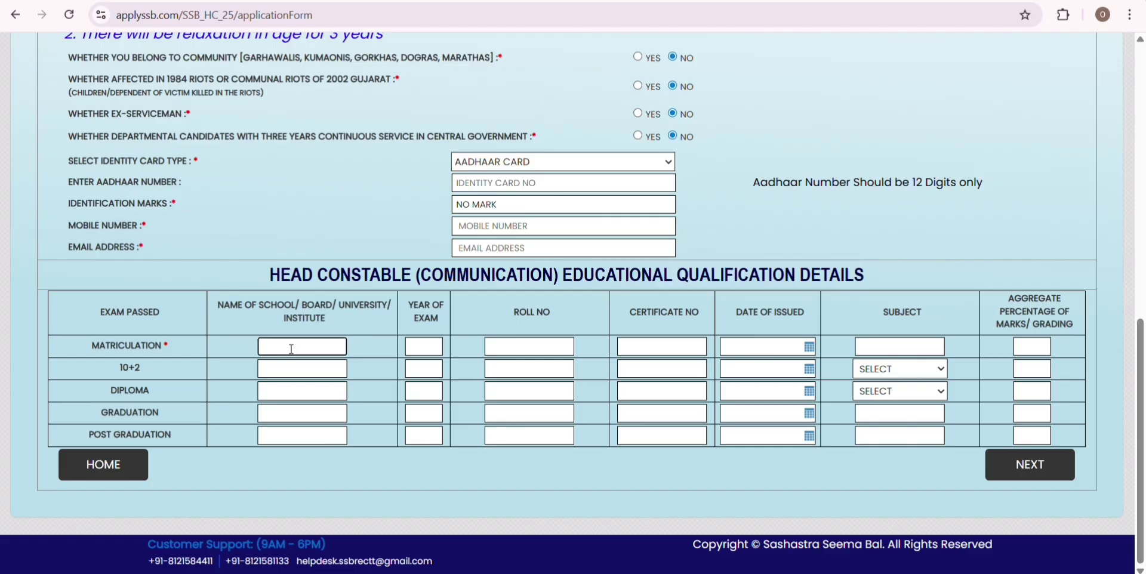
left_click_drag(409, 302, 427, 322)
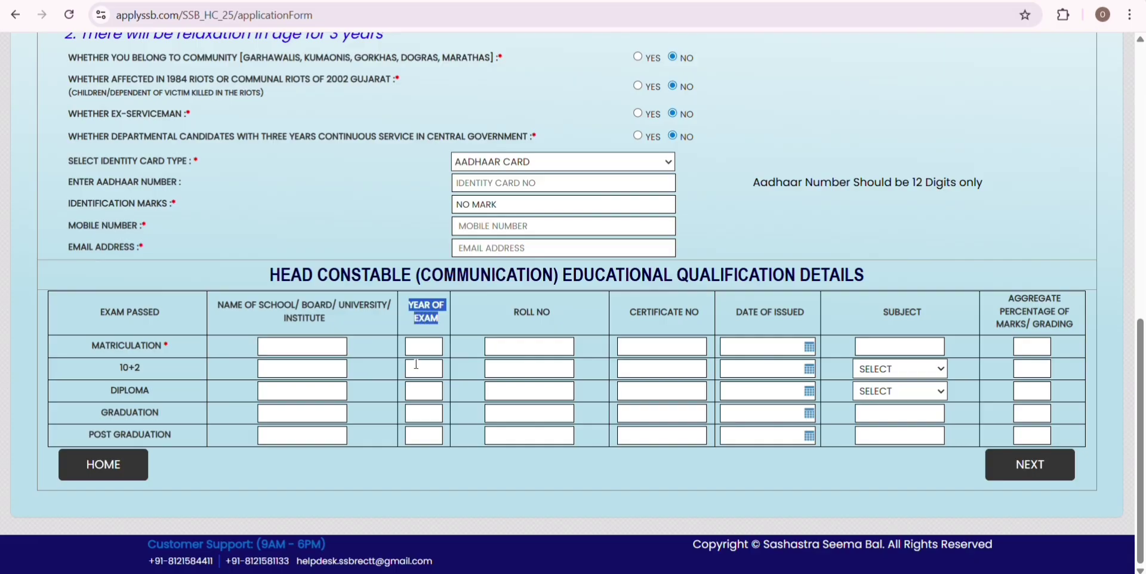
left_click(418, 345)
left_click_drag(493, 316, 565, 322)
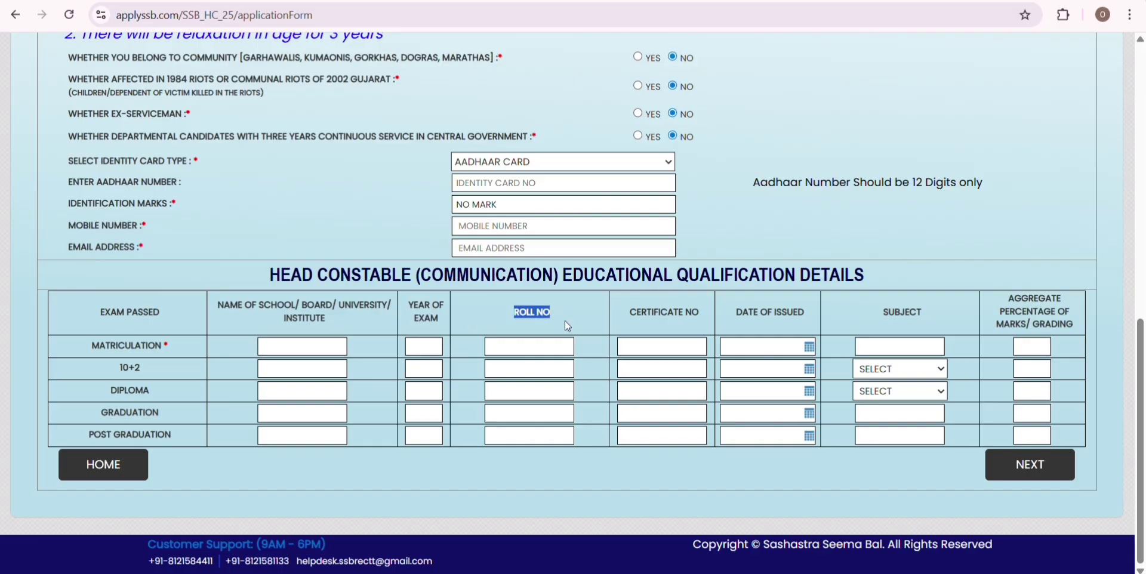
left_click(544, 351)
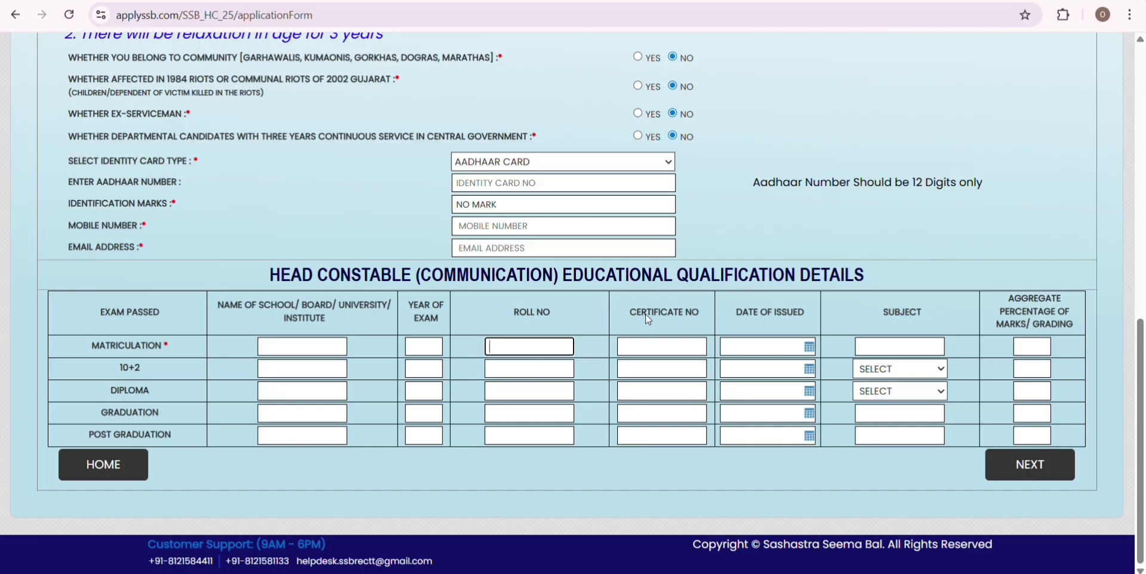
left_click_drag(627, 308, 751, 329)
left_click(687, 345)
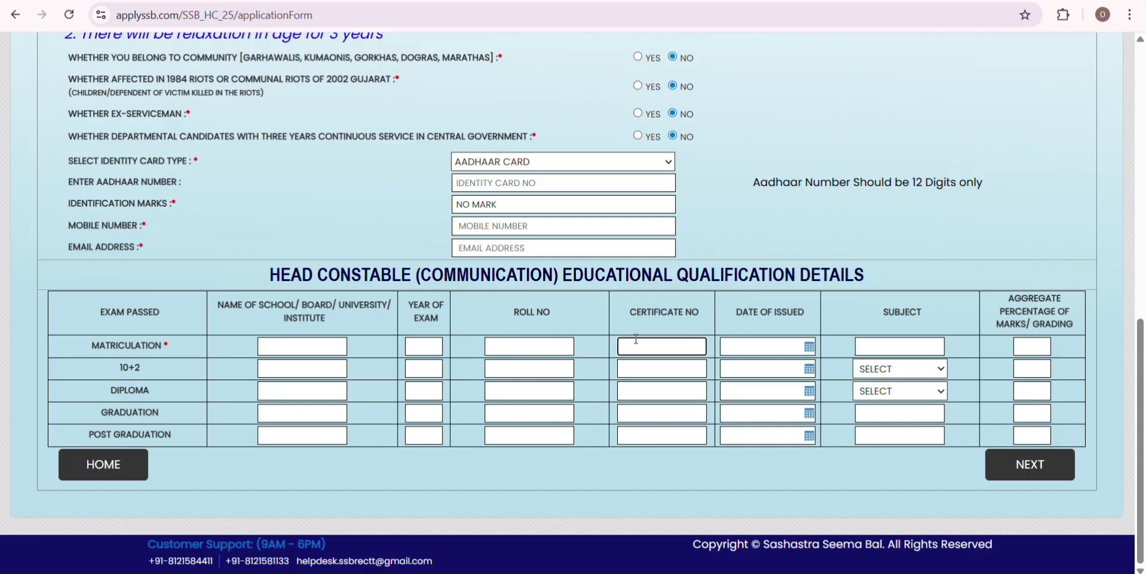
Step: Set the matriculation date of issue to 19-03-2020 and look over that row's subject and aggregate percentage fields
left_click(723, 321)
left_click_drag(723, 322, 801, 315)
left_click(809, 347)
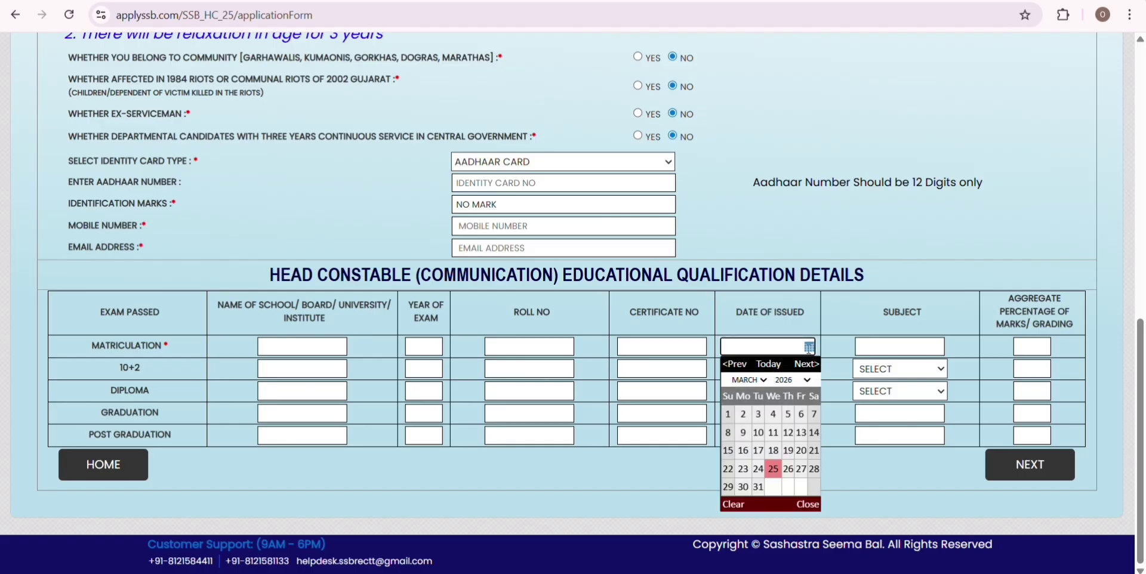
left_click(794, 380)
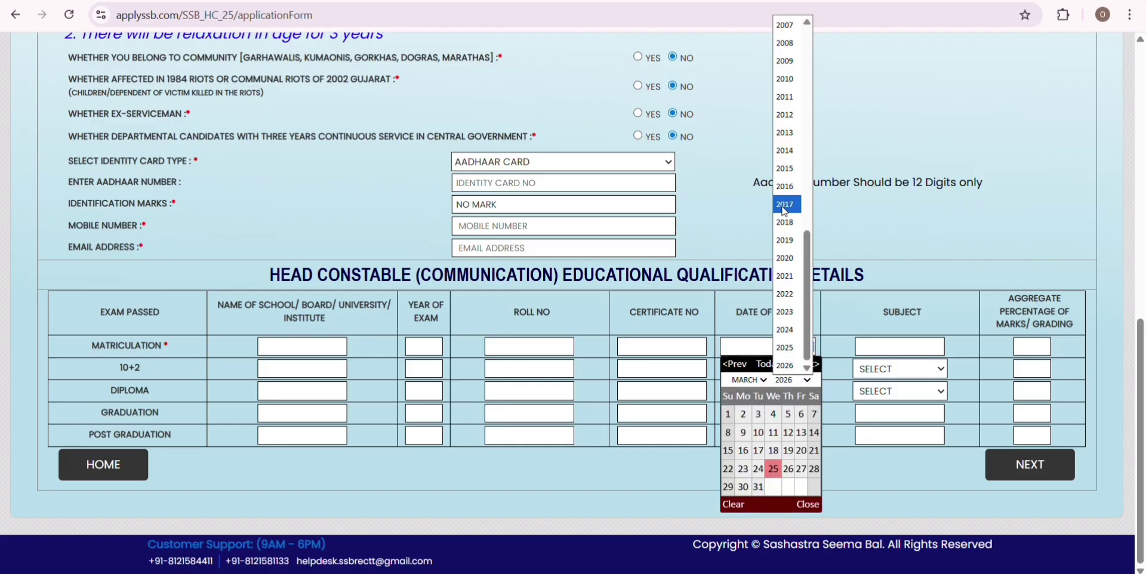
left_click(785, 258)
left_click(789, 450)
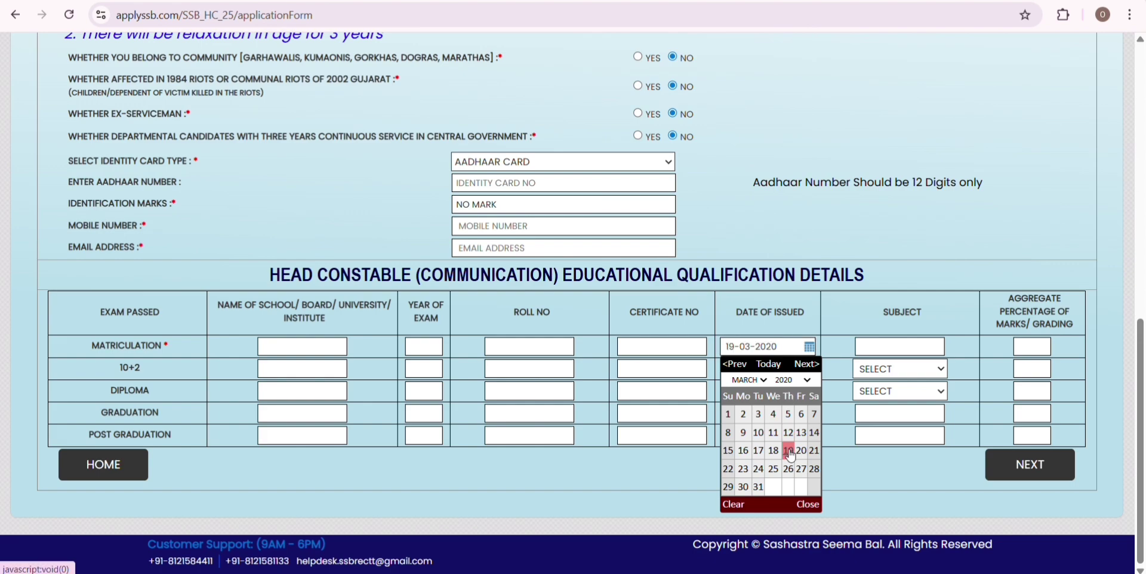
left_click(880, 348)
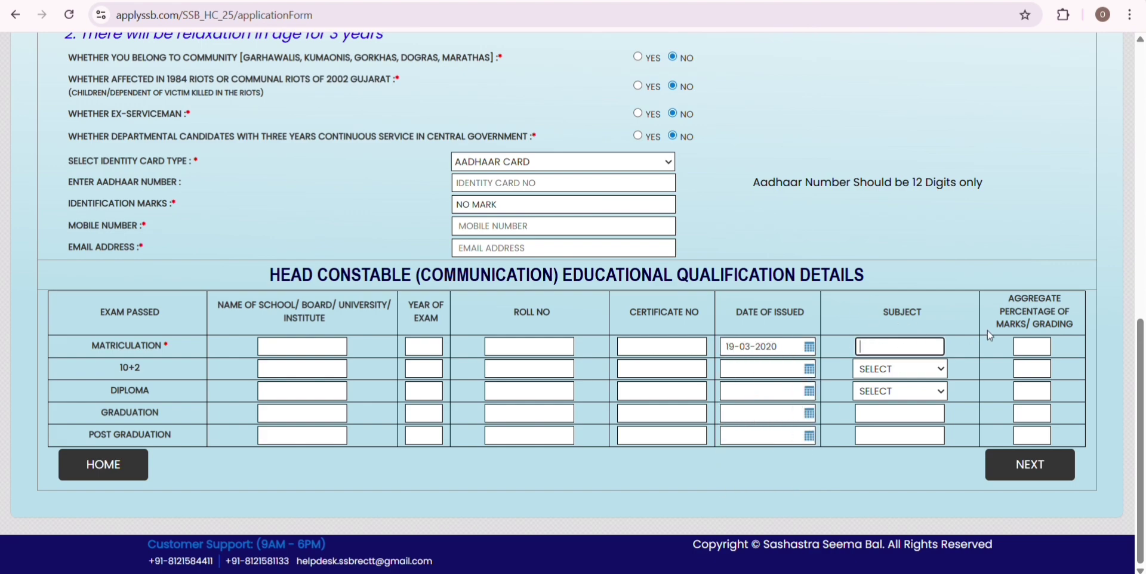
left_click_drag(1004, 306, 1056, 352)
left_click(1025, 346)
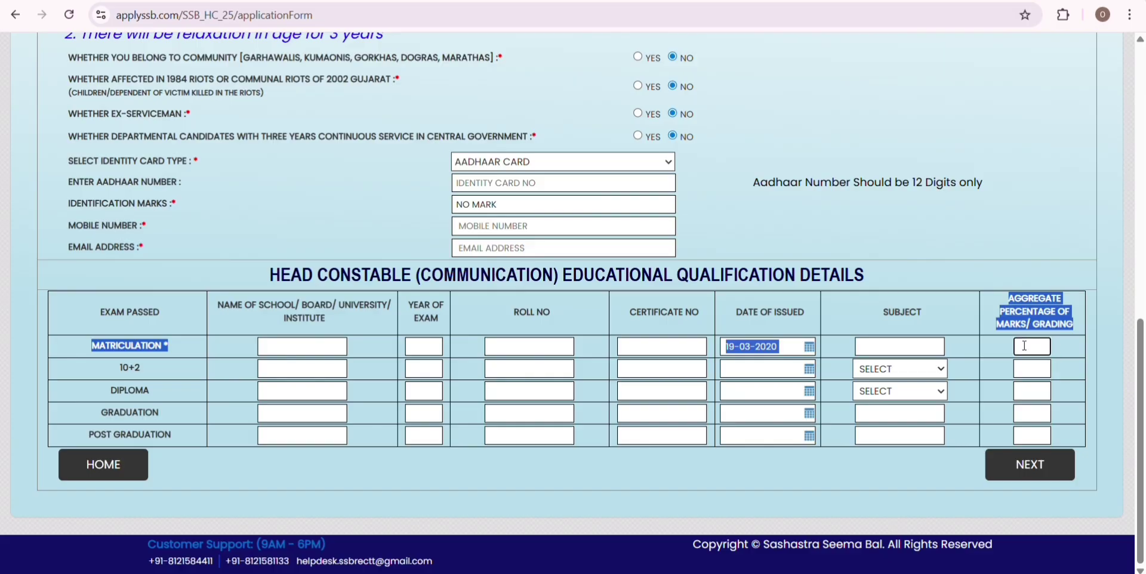
left_click(938, 320)
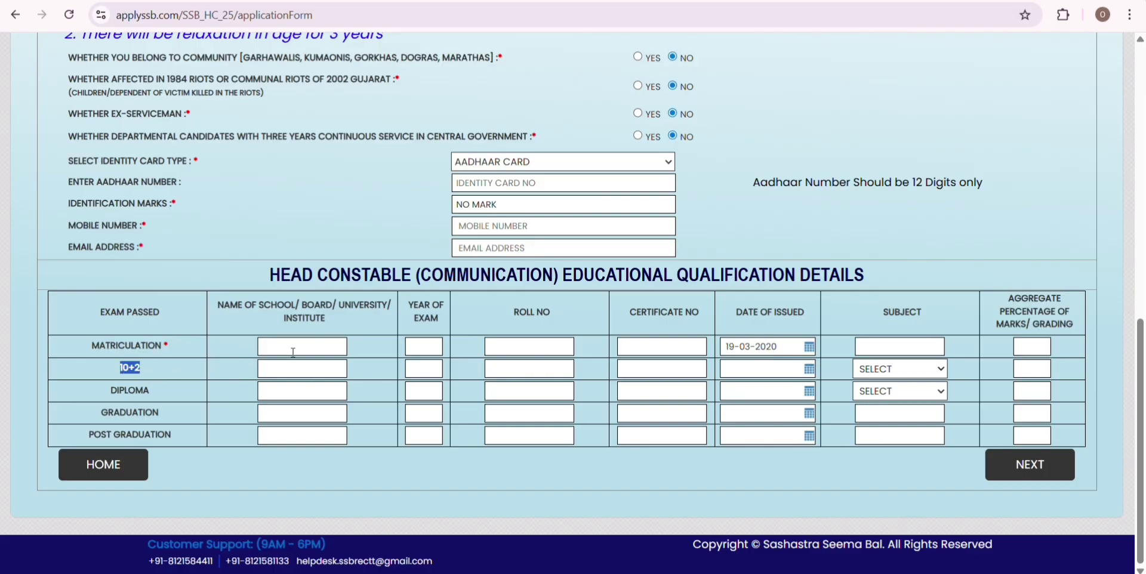
Step: Go through the 10+2 row's institute, year, roll and certificate fields and set its date of issue to 17-03-2022
left_click(306, 369)
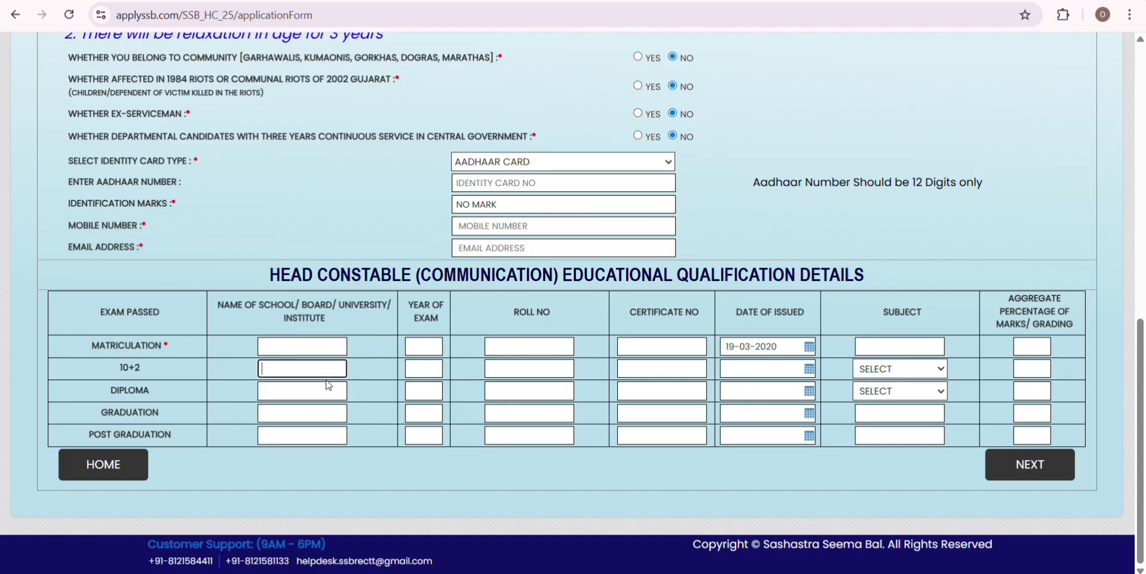
left_click(421, 368)
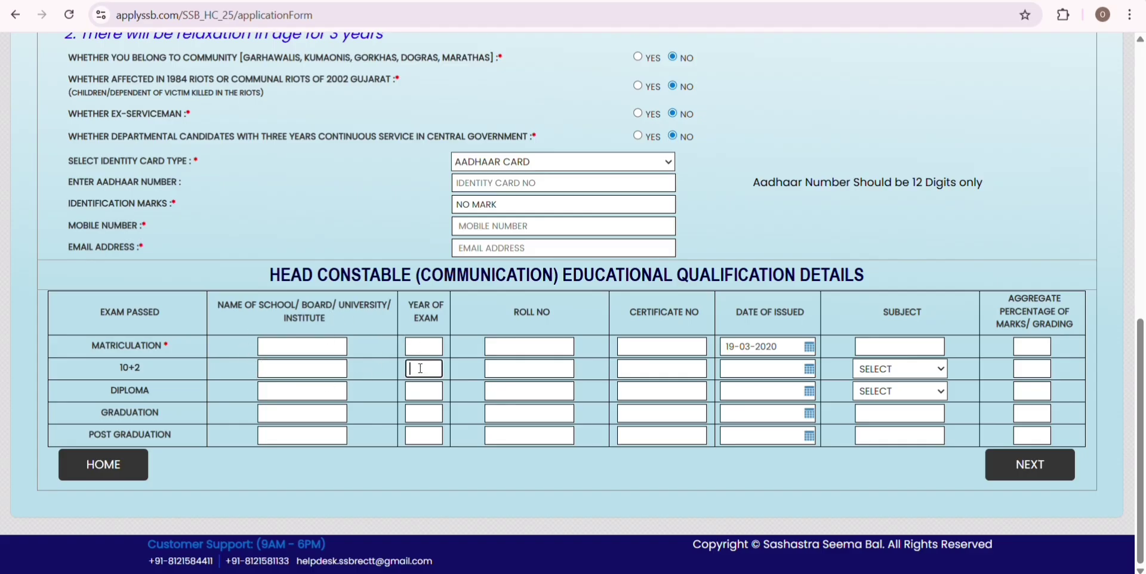
left_click(516, 317)
left_click(550, 369)
left_click(637, 373)
left_click(811, 370)
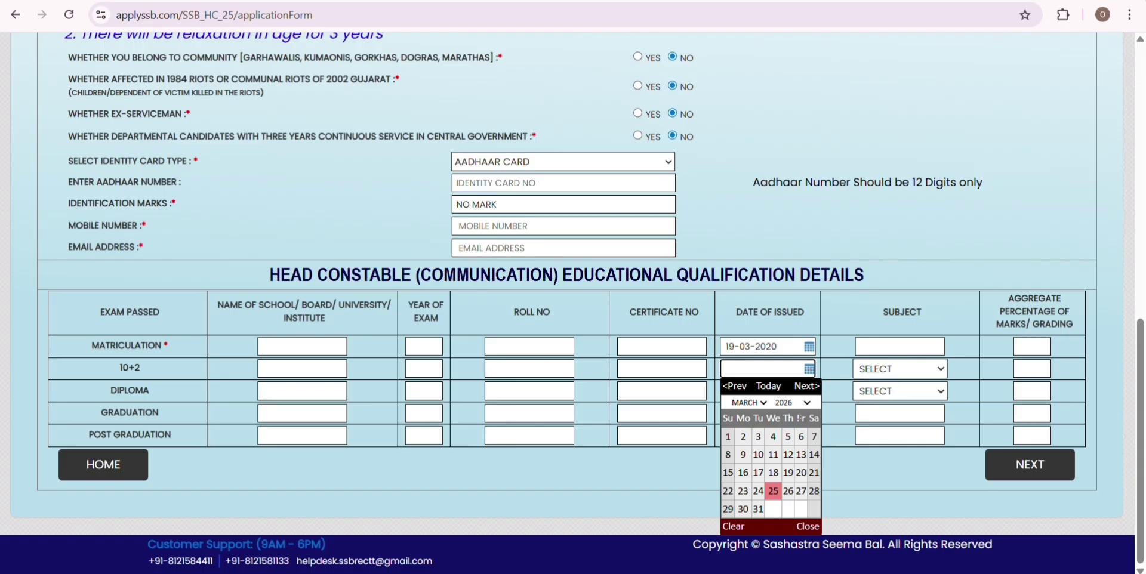
left_click(795, 404)
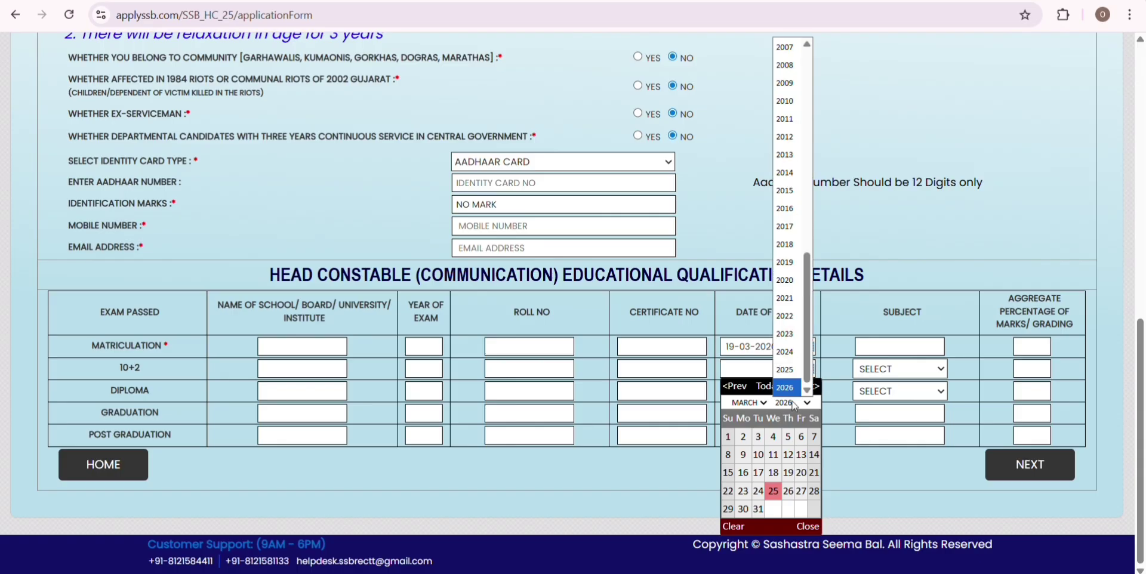
left_click(786, 316)
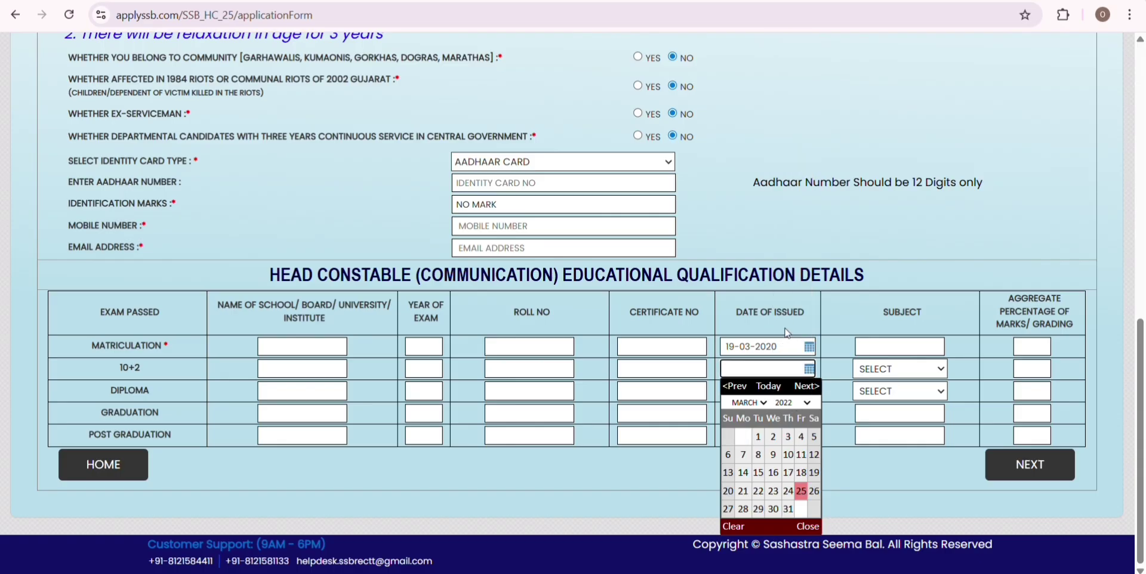
left_click(788, 472)
Step: Set the 10+2 subject to Science with Physics, Chemistry and Mathematics and go to its aggregate percentage field
left_click(888, 371)
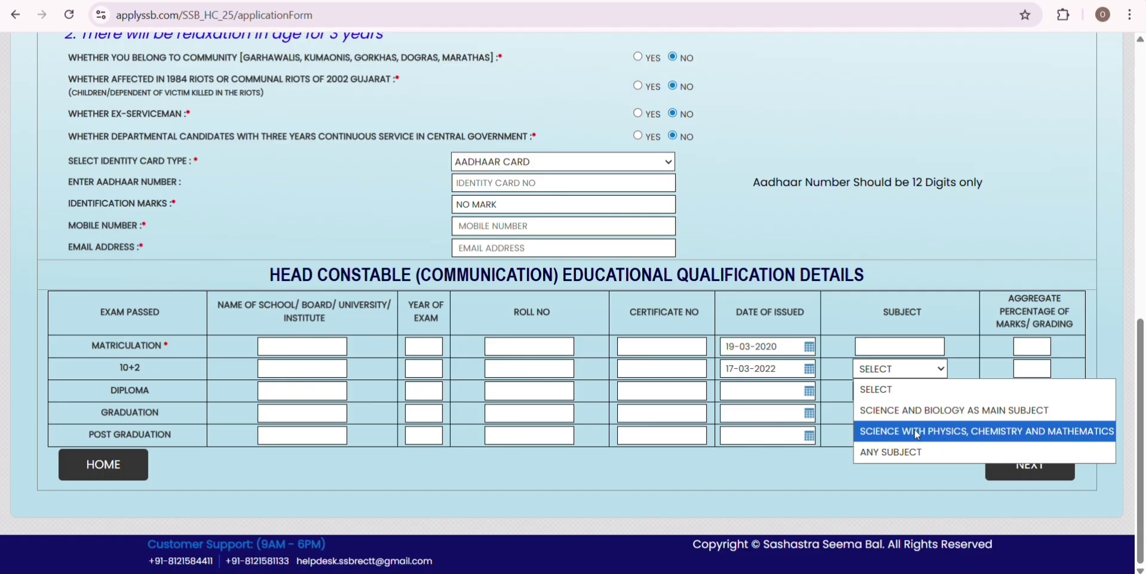
left_click(896, 430)
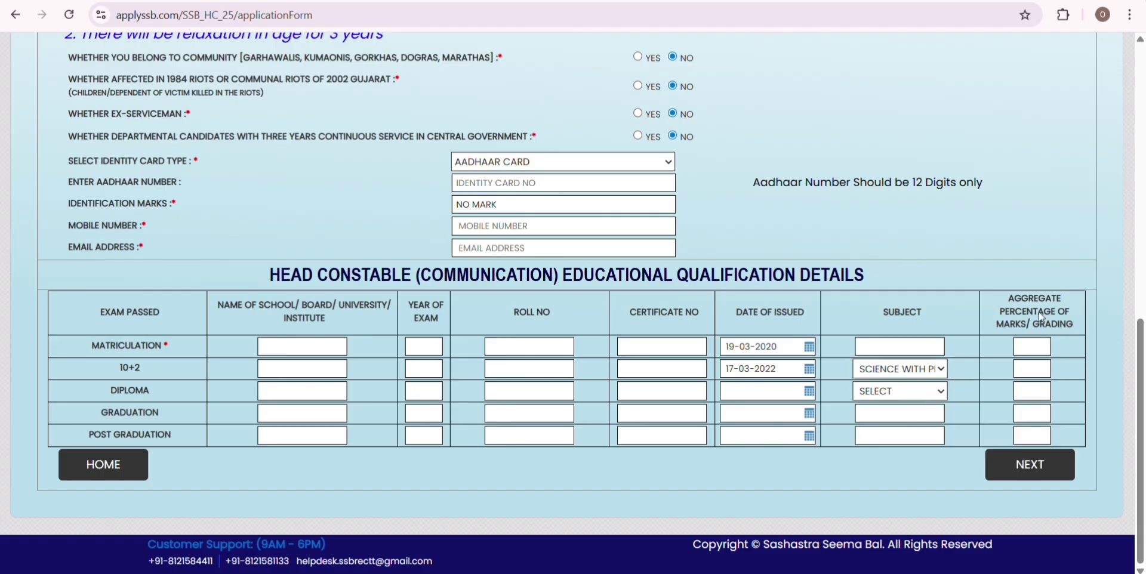
left_click(1029, 372)
Step: Go through the diploma row's institute, year, roll and certificate fields and set its date of issue to 20-03-2025
left_click(286, 391)
left_click(417, 395)
left_click(502, 391)
left_click(650, 391)
left_click(805, 391)
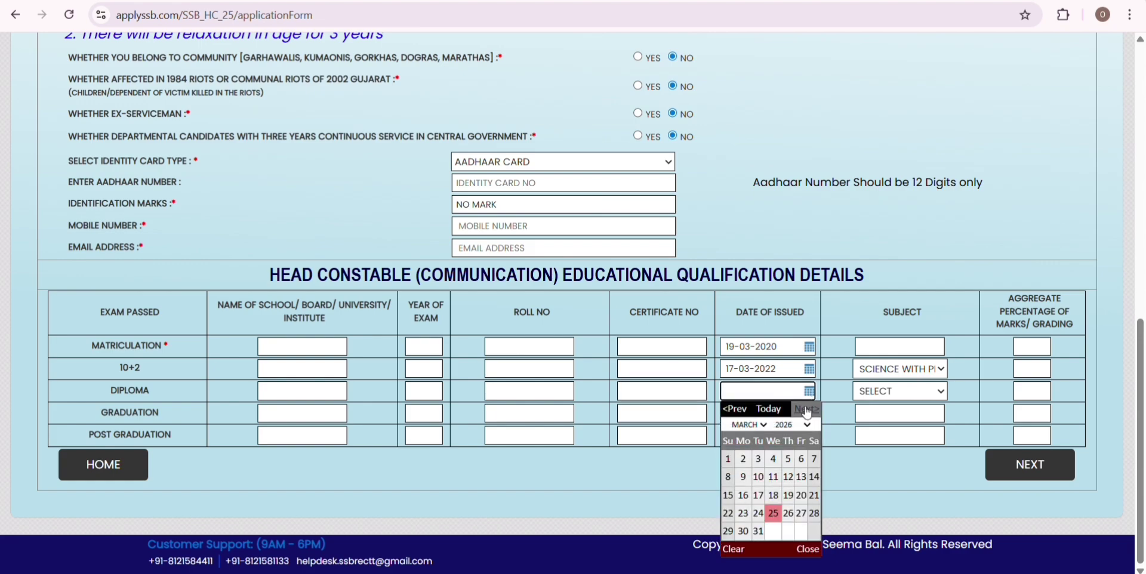
left_click(785, 425)
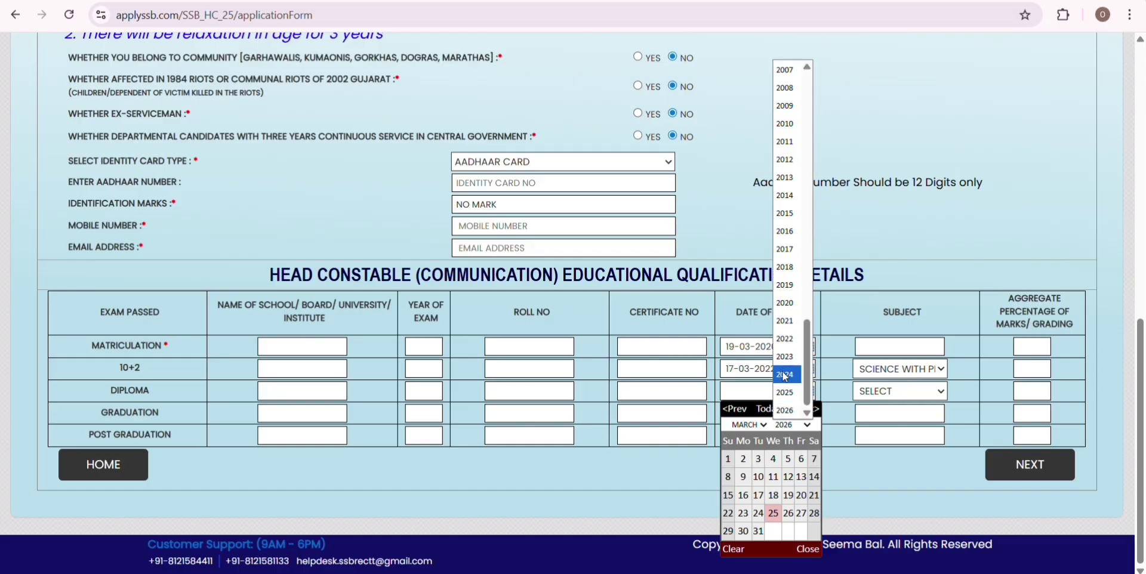
left_click(784, 392)
left_click(788, 514)
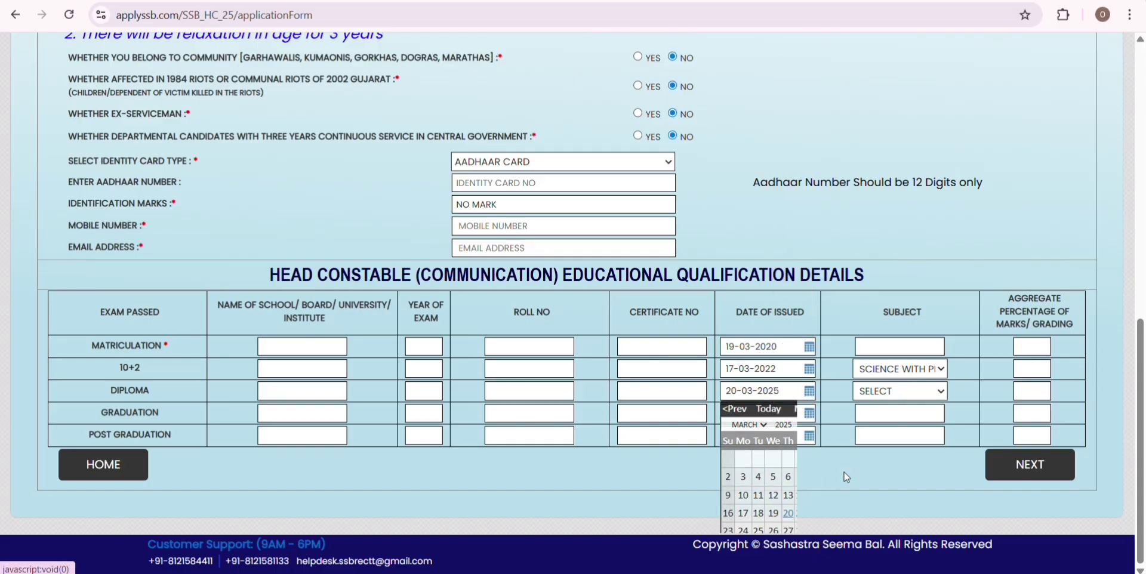
Step: Set the diploma subject to Computer Science and go to its aggregate percentage field
left_click(898, 391)
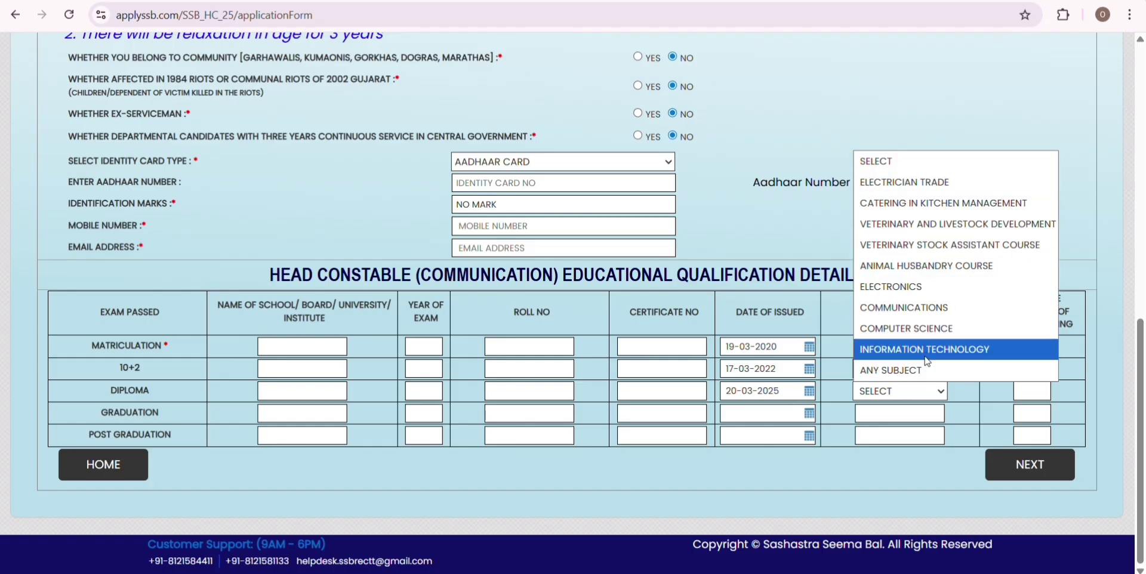
left_click(928, 330)
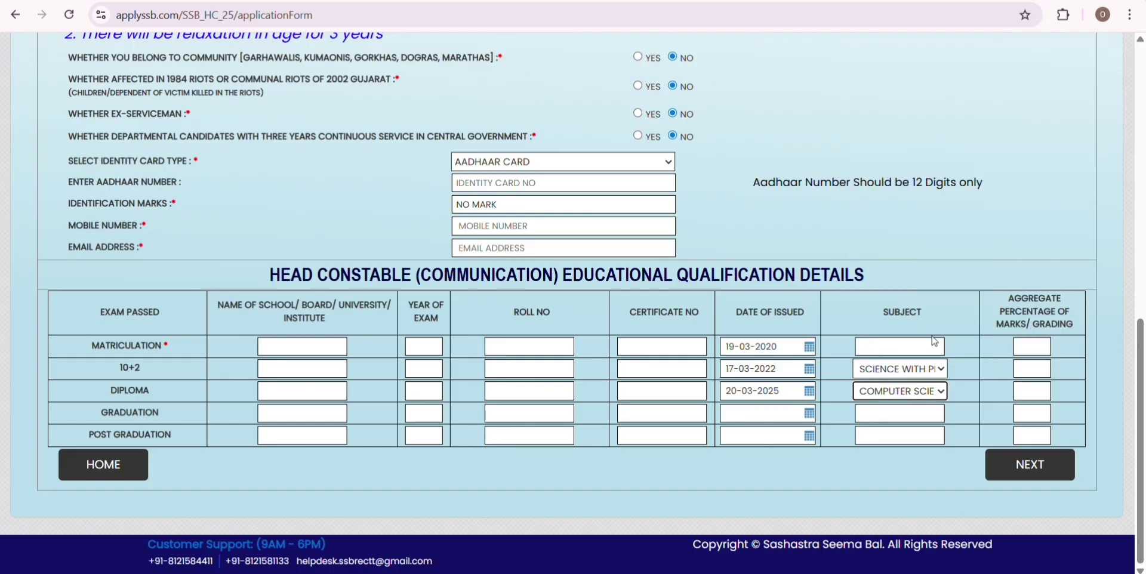
left_click(1027, 393)
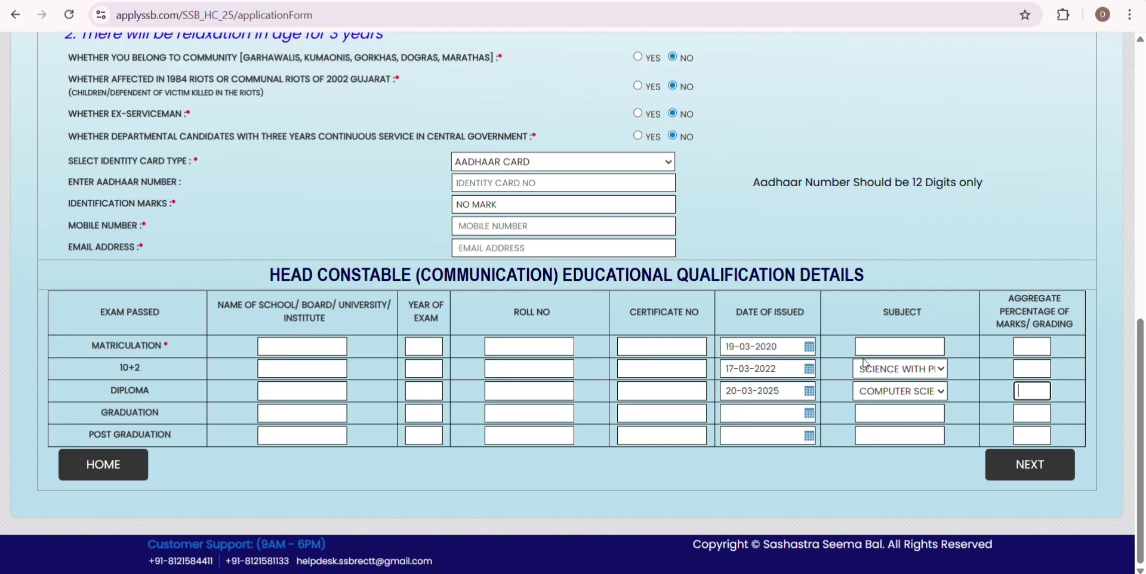
Step: Proceed from the educational qualification details to the Address Details page of the application
left_click(1030, 472)
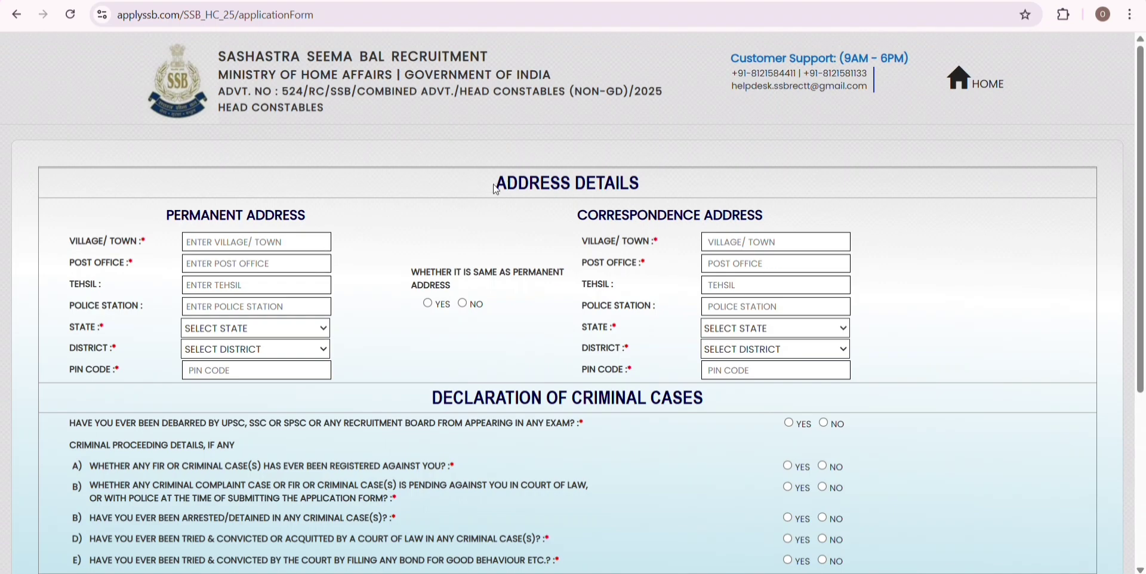
left_click_drag(497, 189, 642, 186)
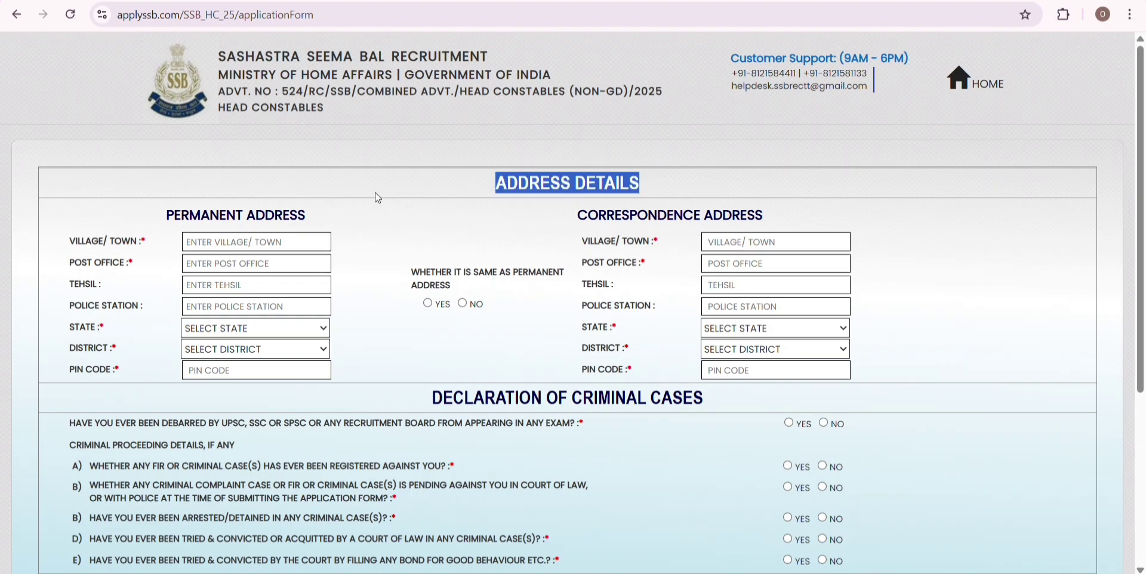
Step: Go through the permanent address fields for village/town, post office, tehsil and police station
left_click(307, 190)
left_click_drag(165, 214, 292, 219)
left_click_drag(53, 234, 228, 241)
left_click(229, 241)
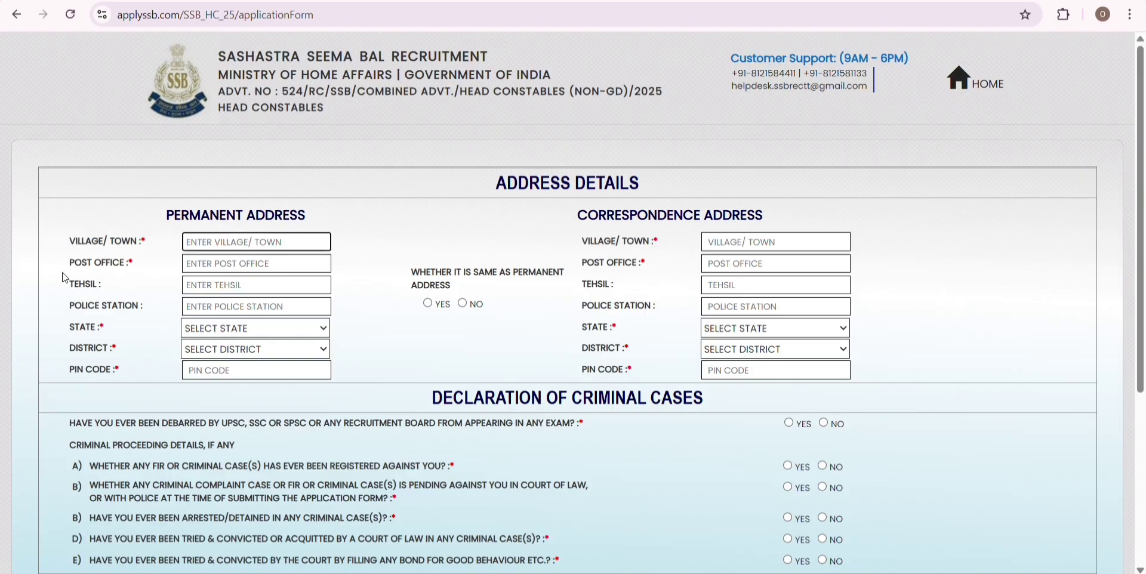
left_click_drag(68, 264, 141, 277)
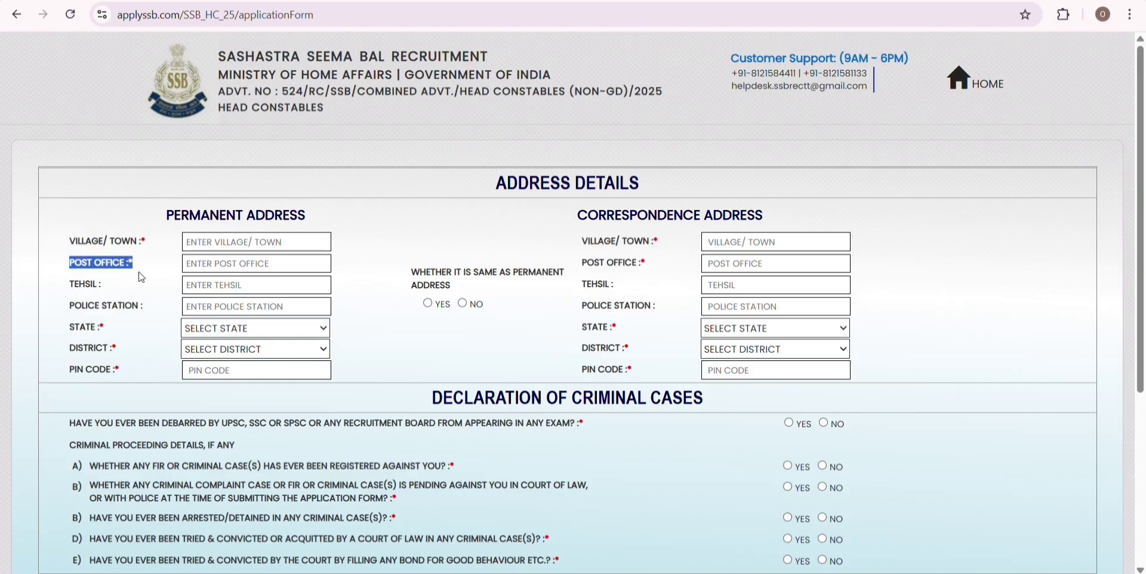
left_click(207, 261)
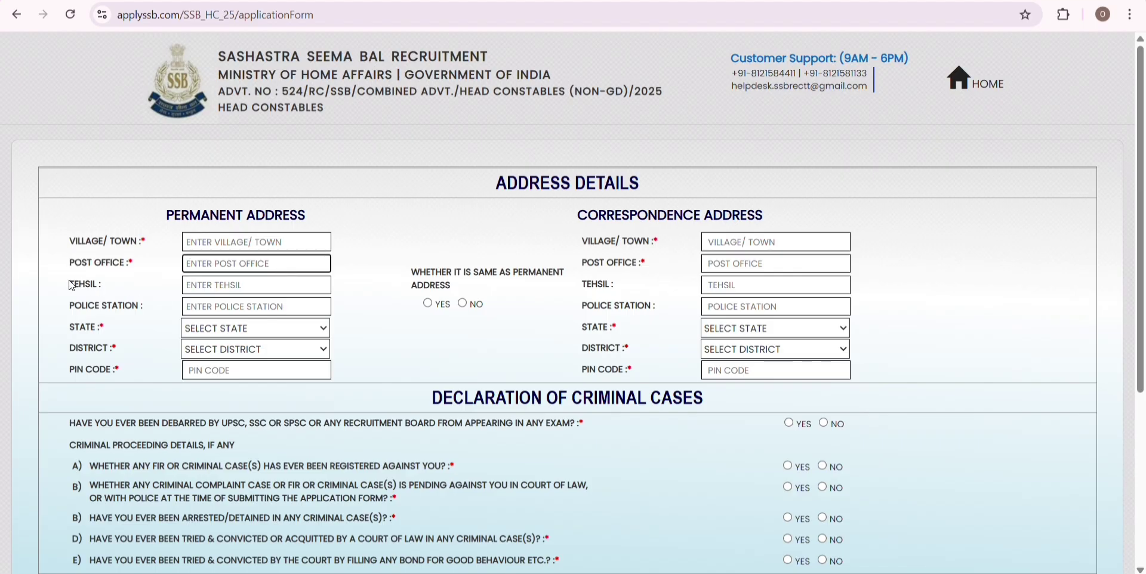
left_click_drag(72, 286, 106, 296)
left_click(220, 289)
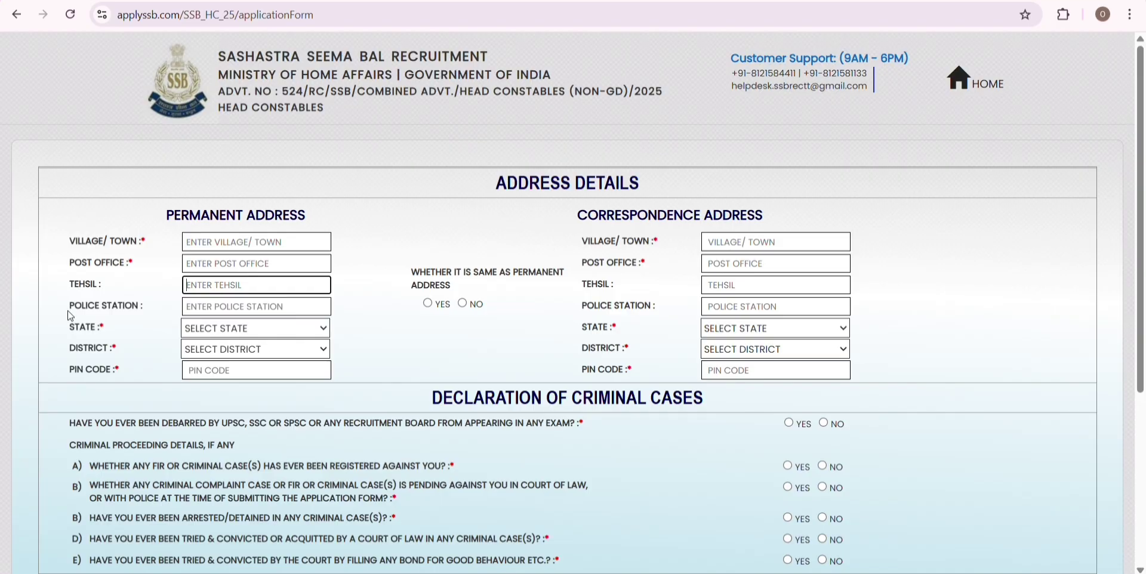
left_click_drag(71, 317, 137, 311)
left_click(202, 308)
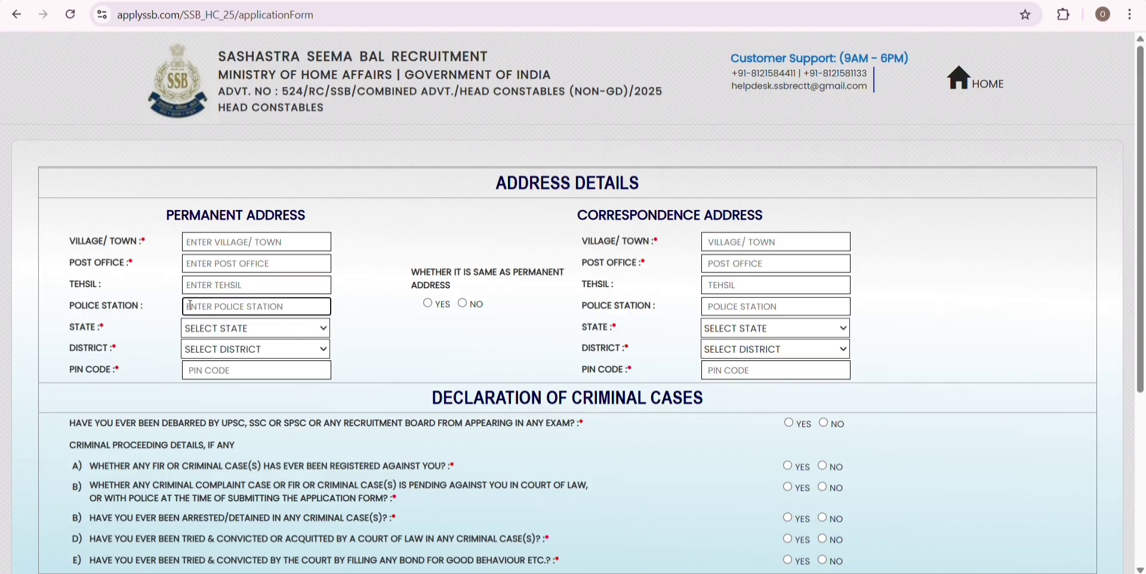
Step: Set the state of the permanent address to Bihar
left_click_drag(67, 328, 105, 332)
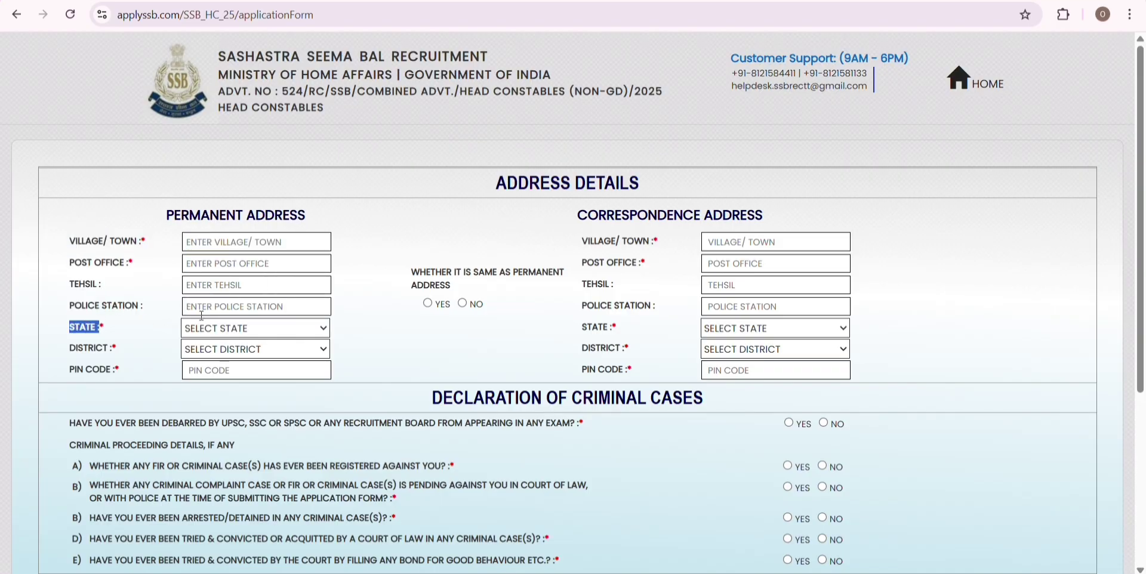
left_click(252, 327)
scroll(263, 150, "down", 5)
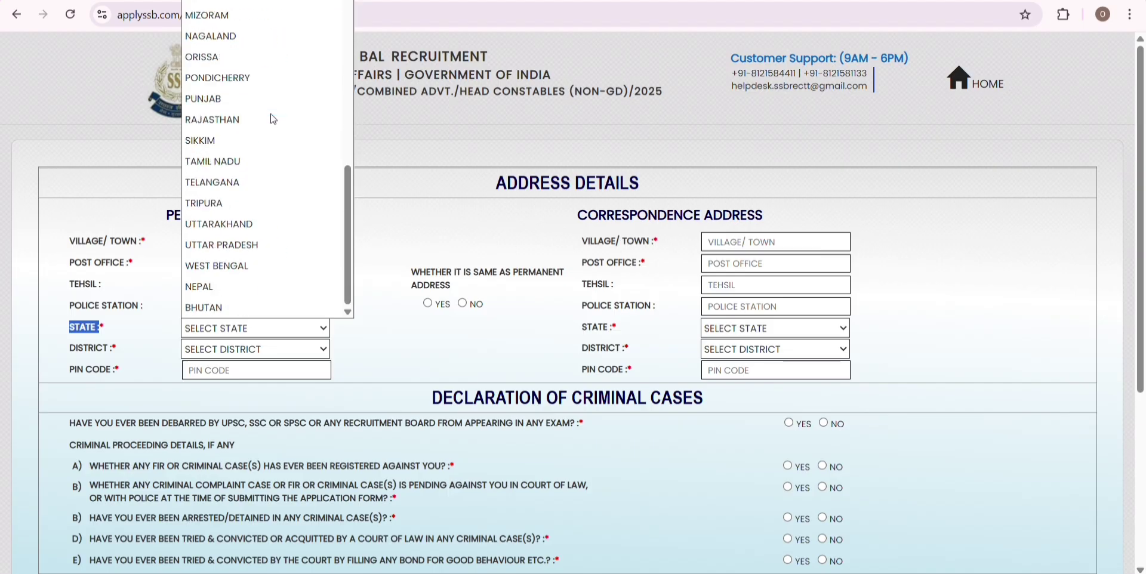
scroll(259, 164, "up", 7)
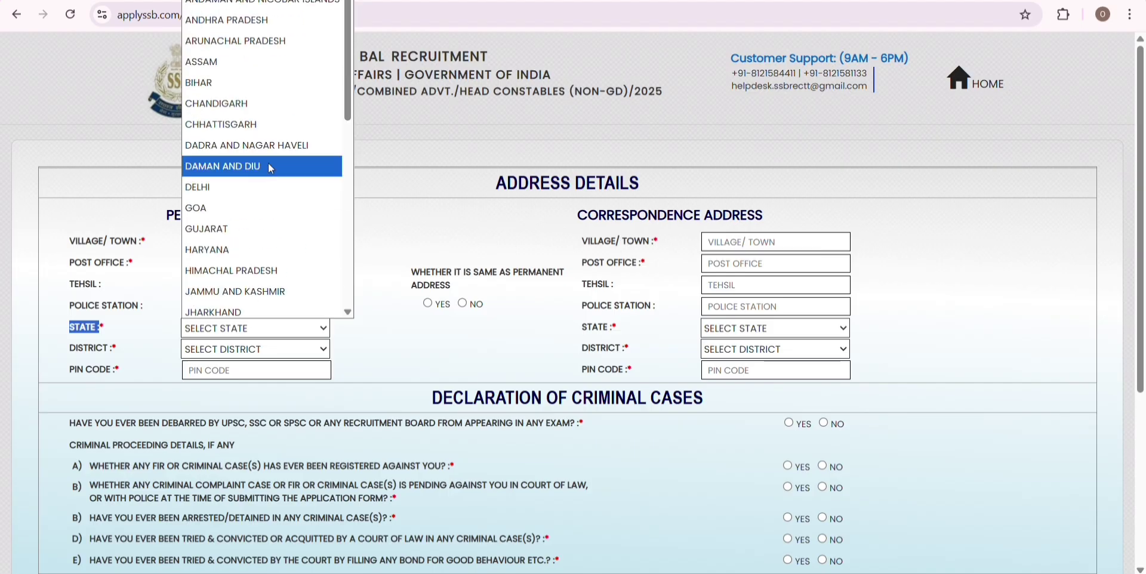
left_click(260, 83)
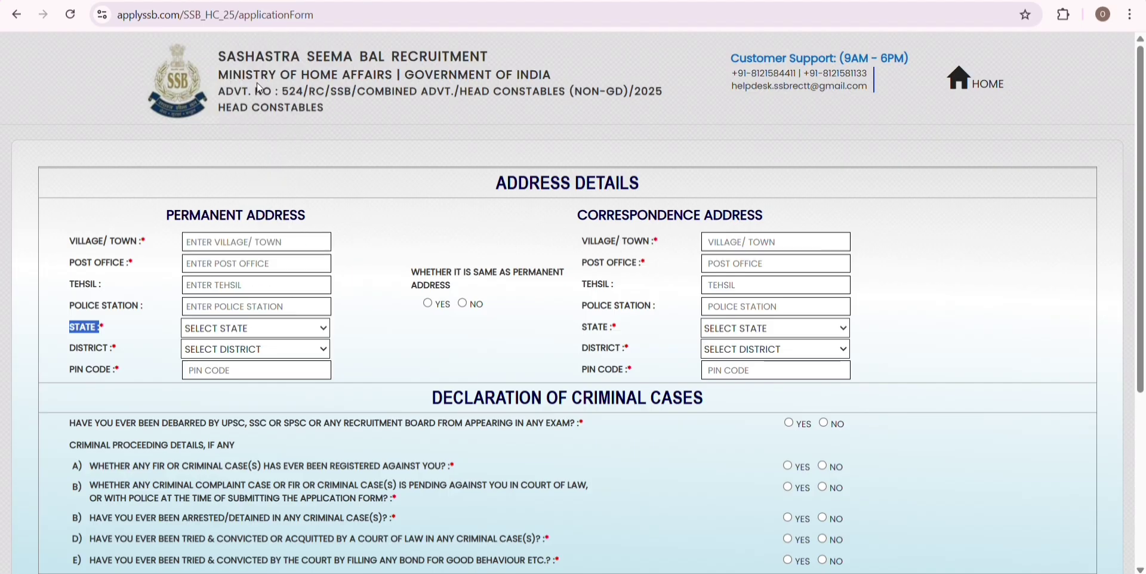
Step: Set the district of the permanent address to Saran
left_click(90, 349)
left_click(197, 350)
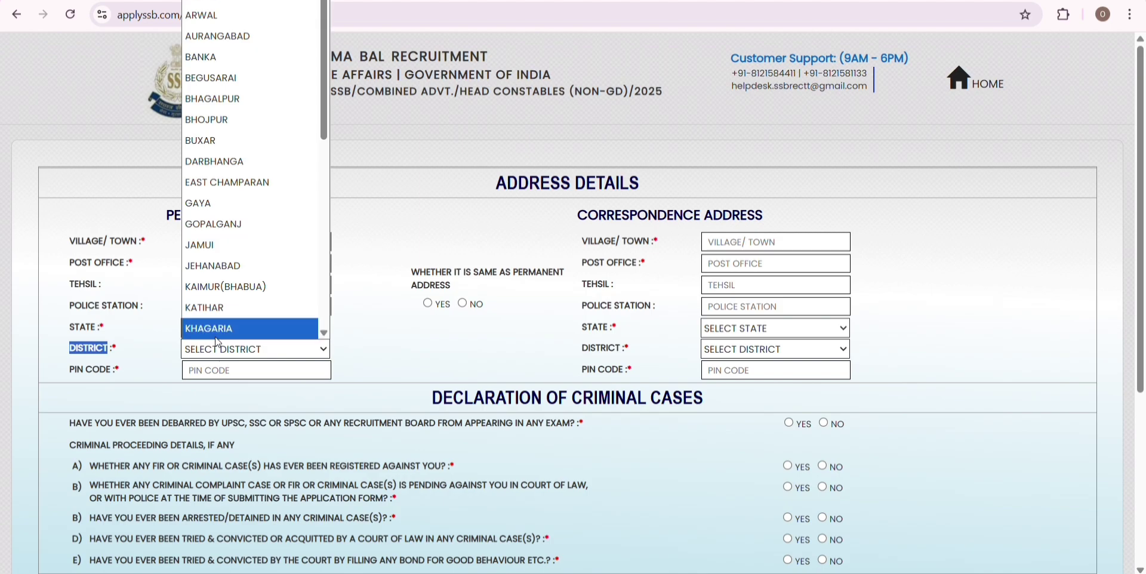
scroll(248, 197, "down", 7)
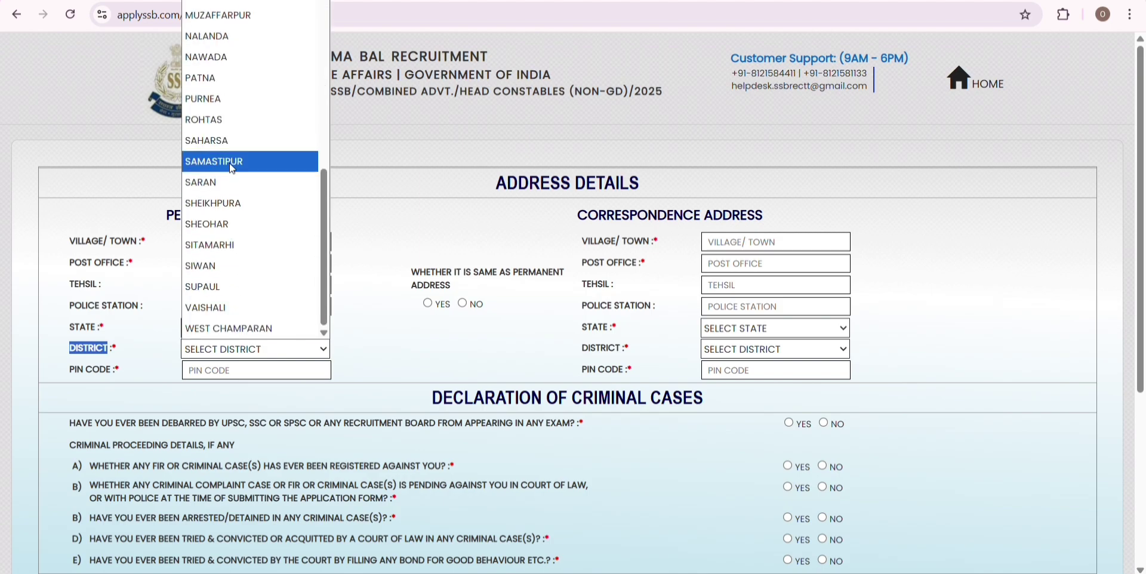
left_click(255, 185)
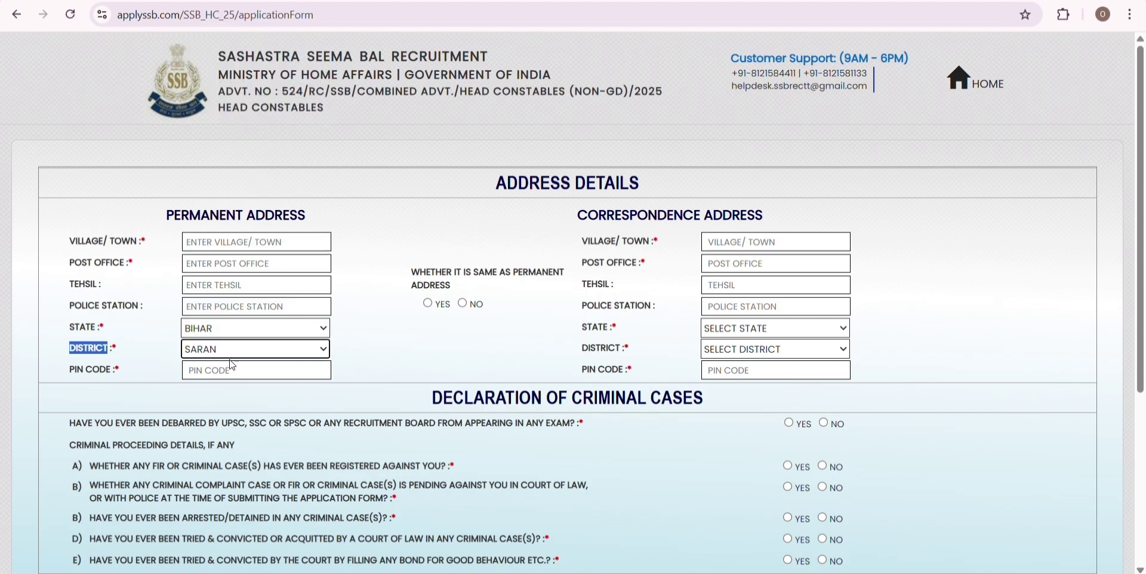
Step: Go to the permanent address PIN code field and mark the correspondence address as the same as the permanent address
left_click_drag(92, 389, 69, 378)
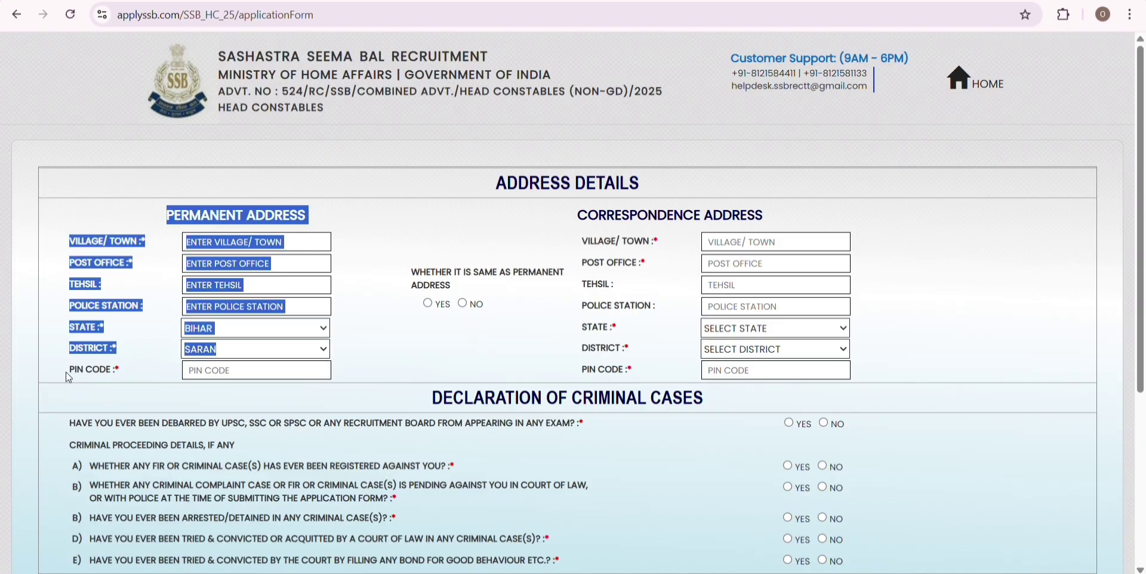
left_click(209, 372)
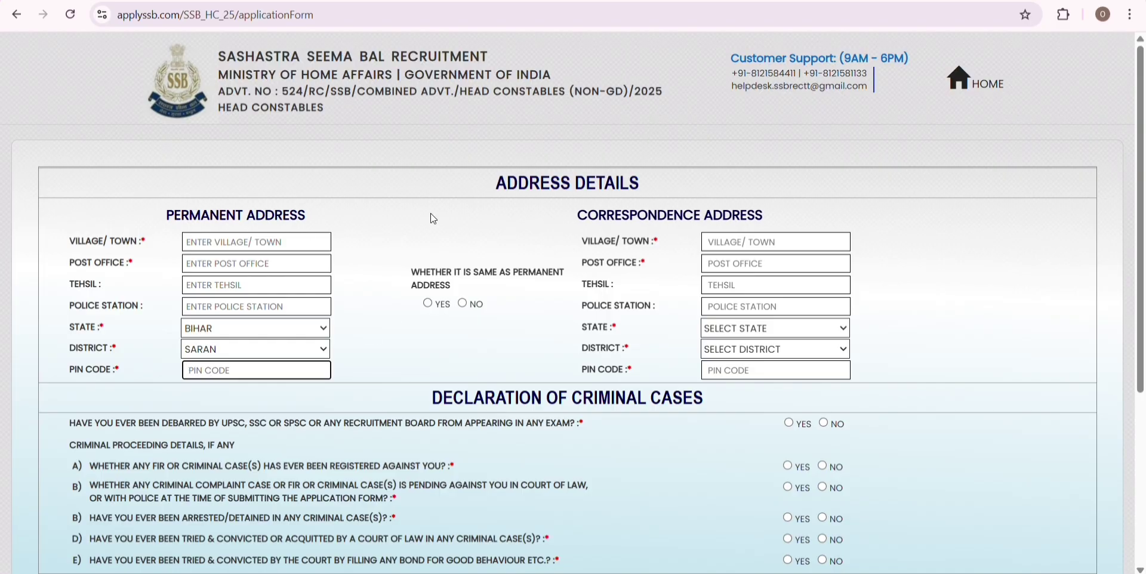
left_click(465, 307)
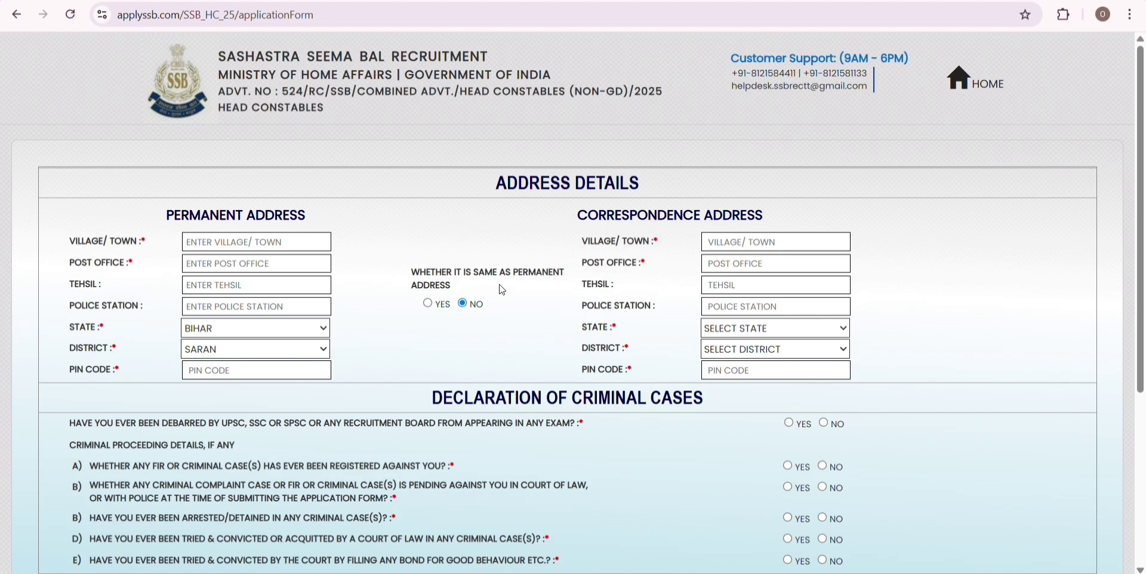
left_click(427, 306)
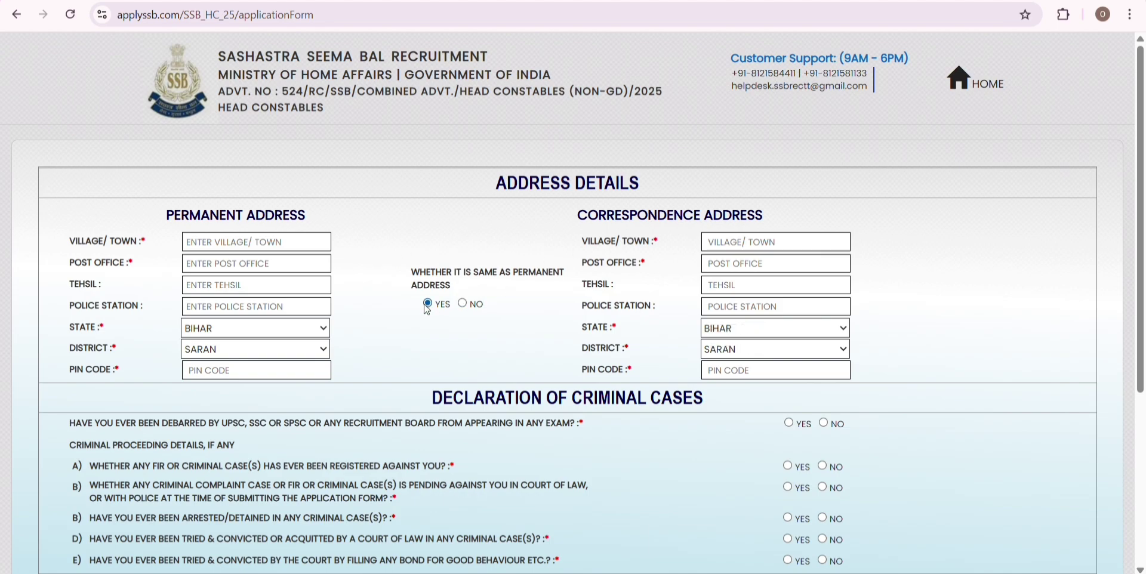
Step: Answer No to the exam debarment question and to every criminal proceeding question in the Declaration of Criminal Cases
scroll(836, 194, "down", 4)
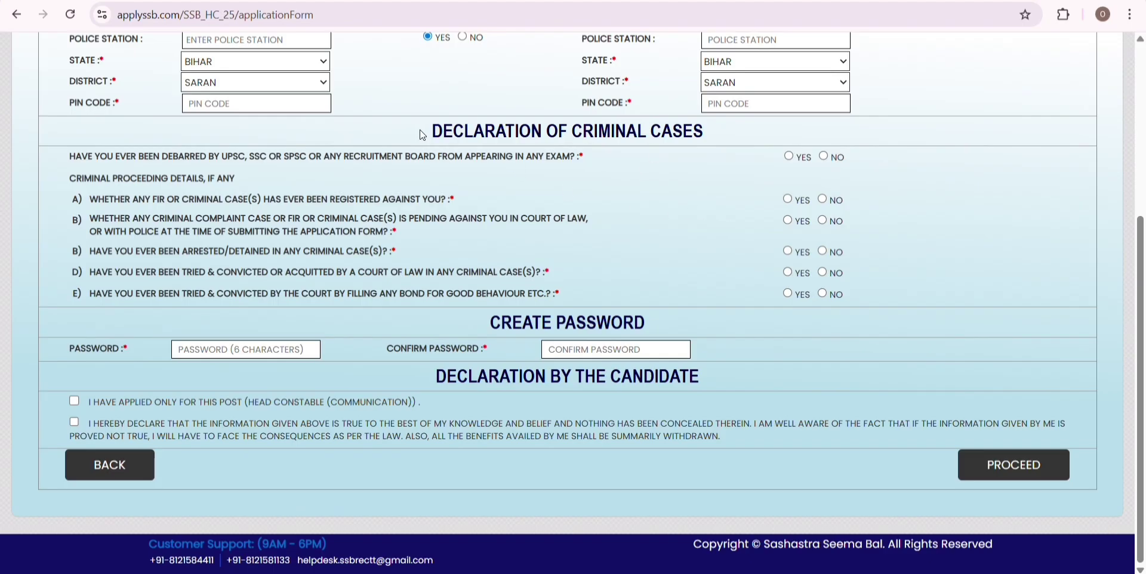
left_click_drag(422, 132, 724, 162)
left_click(724, 162)
left_click(825, 158)
left_click(822, 199)
left_click(823, 222)
left_click(823, 272)
left_click(823, 294)
Step: Go through the password and confirm password fields of the Create Password section
left_click_drag(484, 327, 642, 323)
left_click(338, 303)
left_click(233, 351)
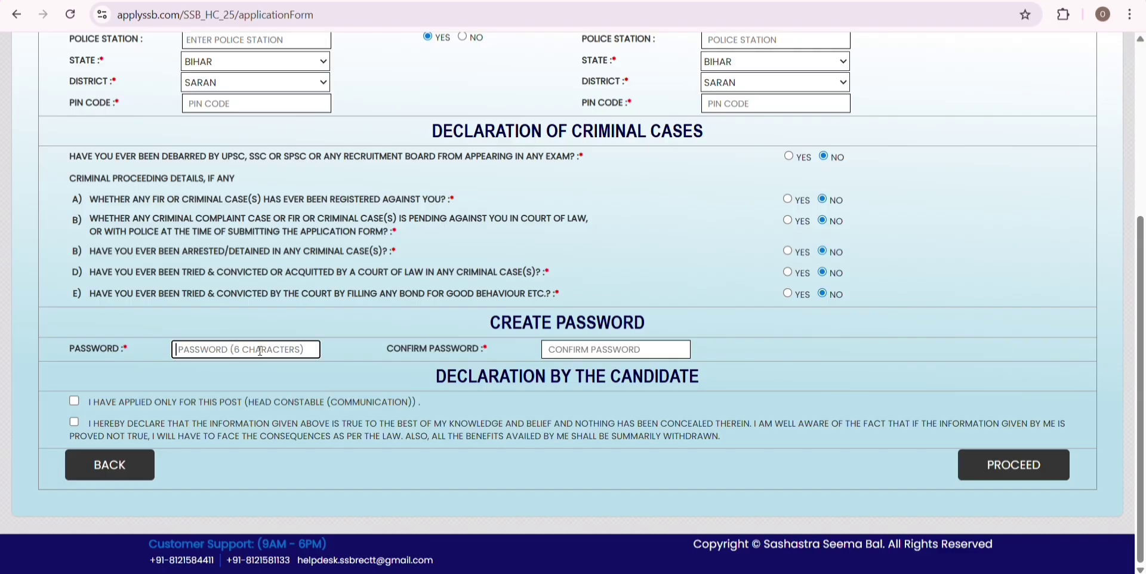
left_click(303, 315)
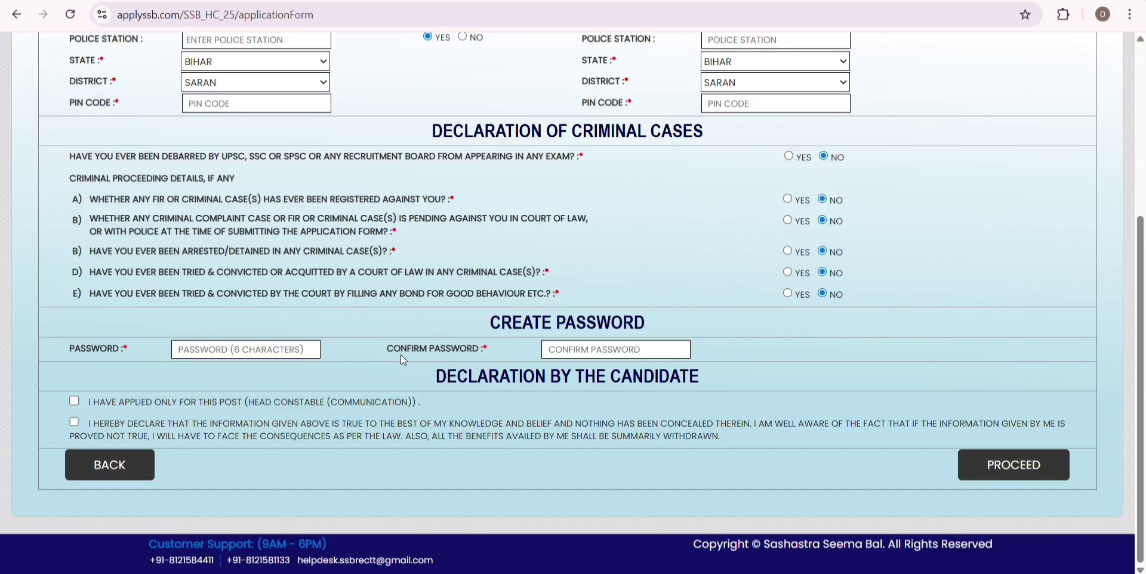
left_click(522, 356)
Step: Switch to the Serial.txt note in Notepad, examine the sample password's format and put the note away
left_click(829, 572)
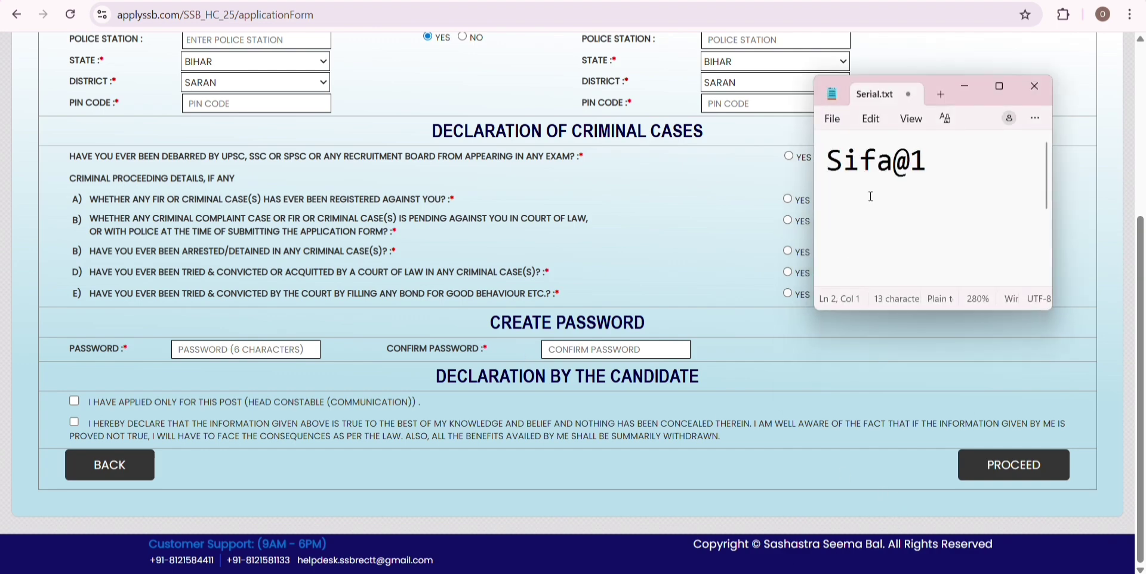
left_click_drag(828, 160, 930, 161)
left_click(926, 192)
left_click_drag(910, 162, 928, 170)
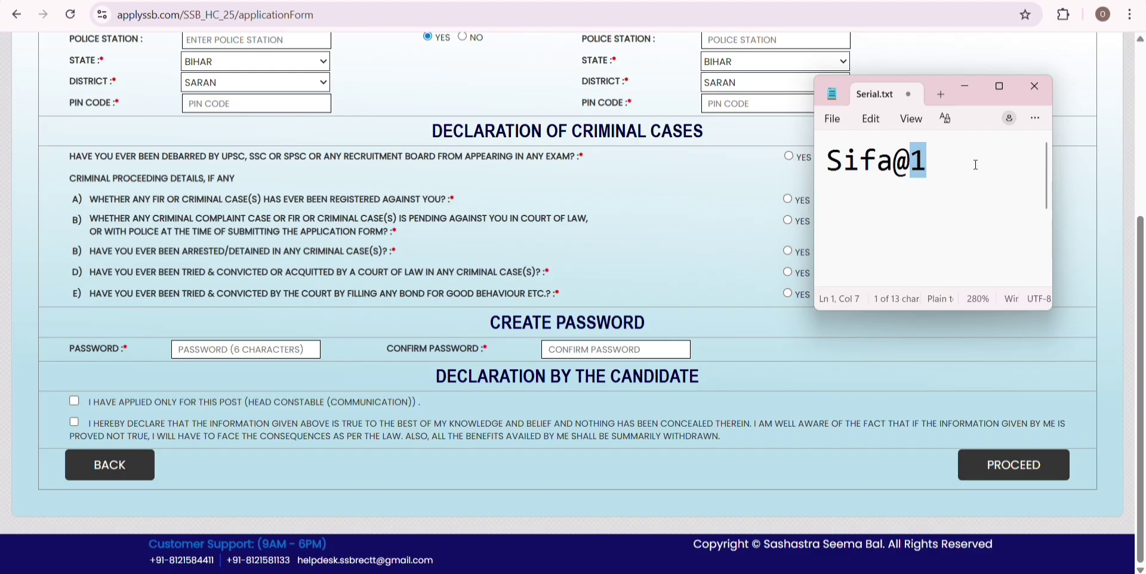
left_click(973, 95)
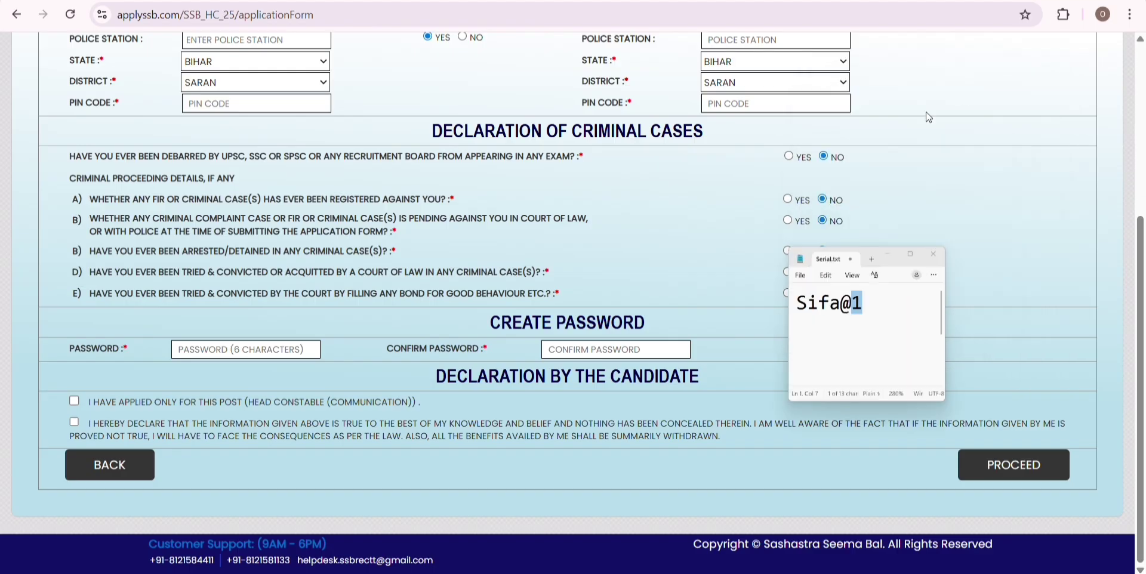
Step: Accept both candidate declarations, including applying only for Head Constable (Communication), and proceed to the application preview
left_click(75, 421)
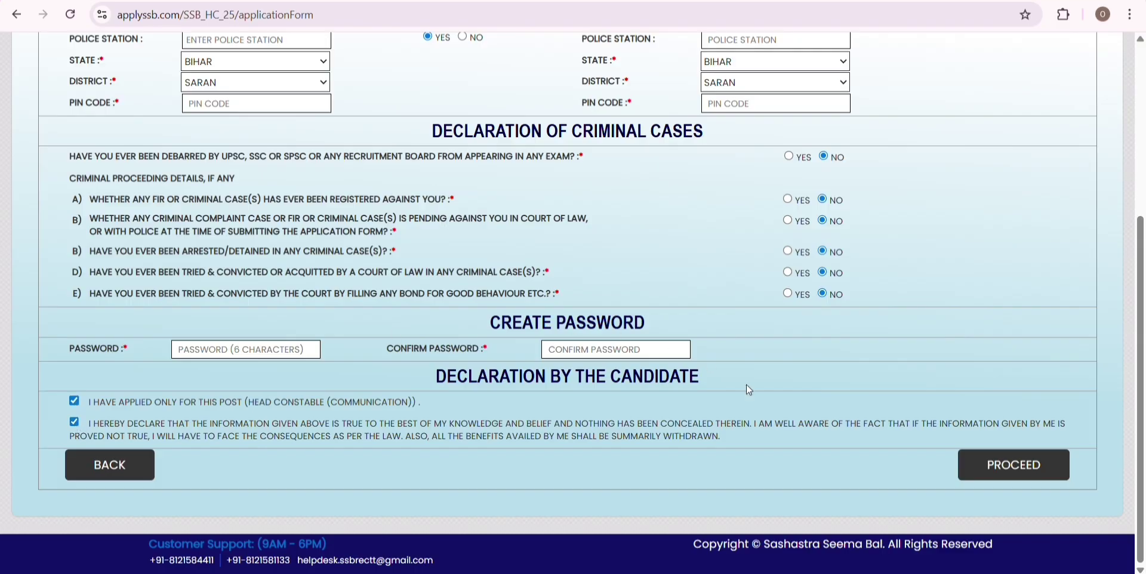
left_click(1006, 476)
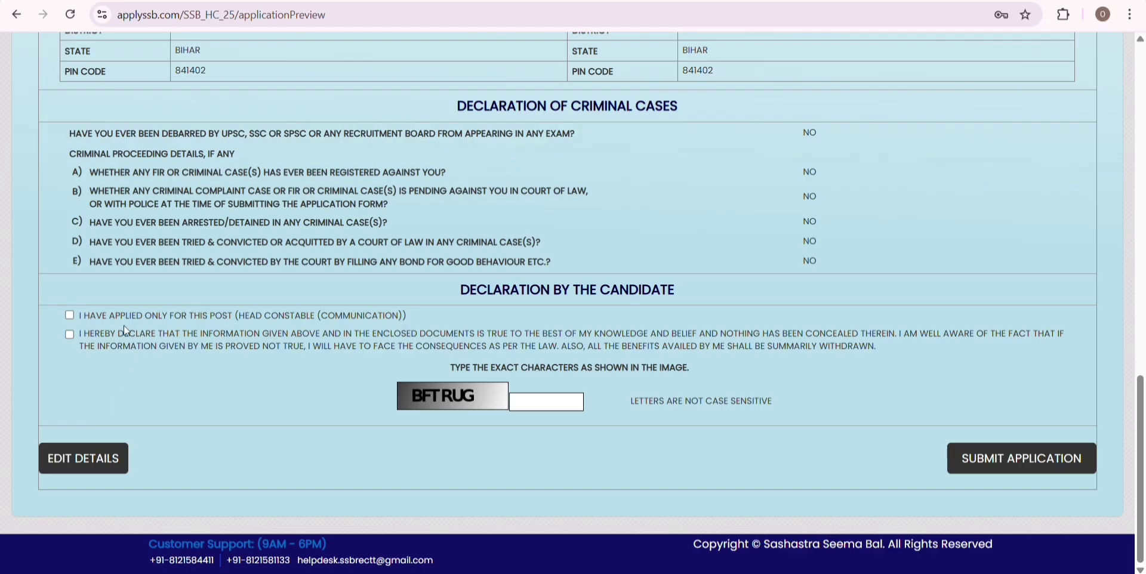
Step: Accept both candidate declarations on the application preview and enter the captcha characters shown in the image
left_click(70, 314)
left_click(70, 336)
left_click(537, 398)
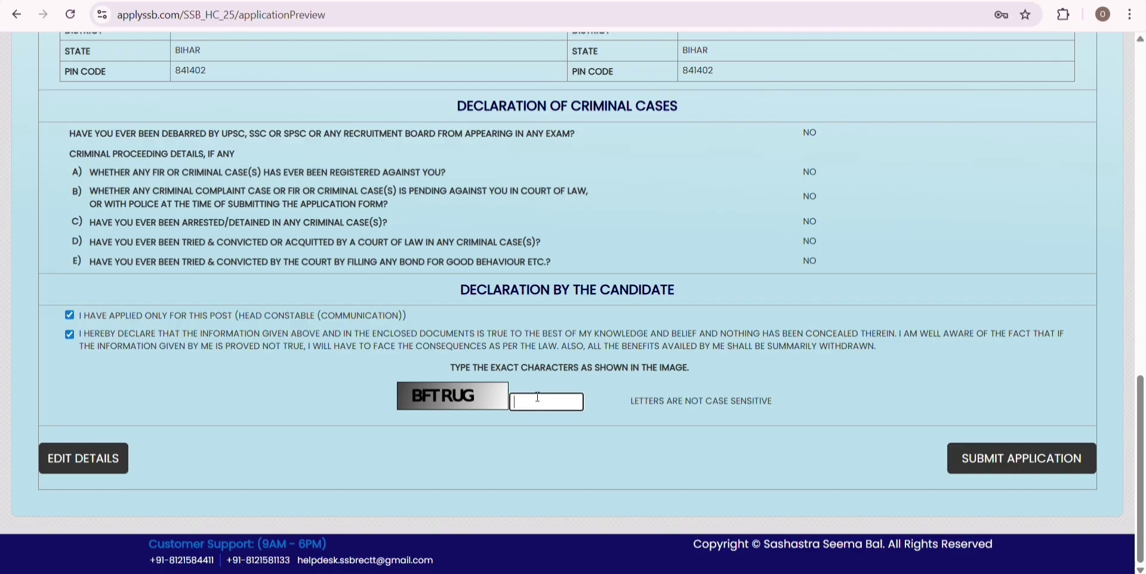
type("BFTRUG")
Step: Submit the application, confirming that the details are verified and should be submitted
left_click(1043, 463)
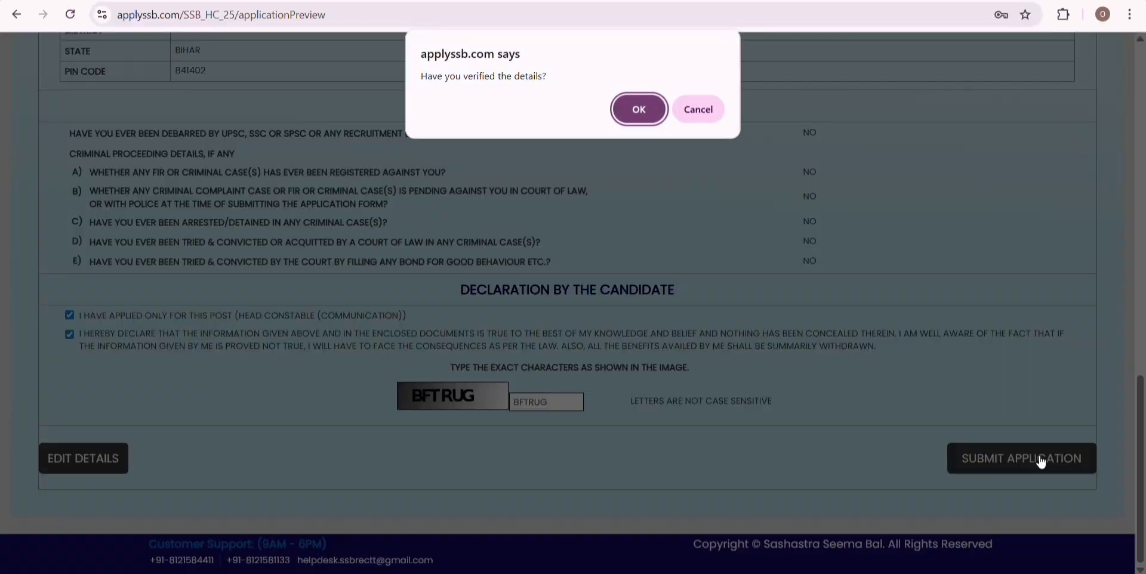
left_click(653, 113)
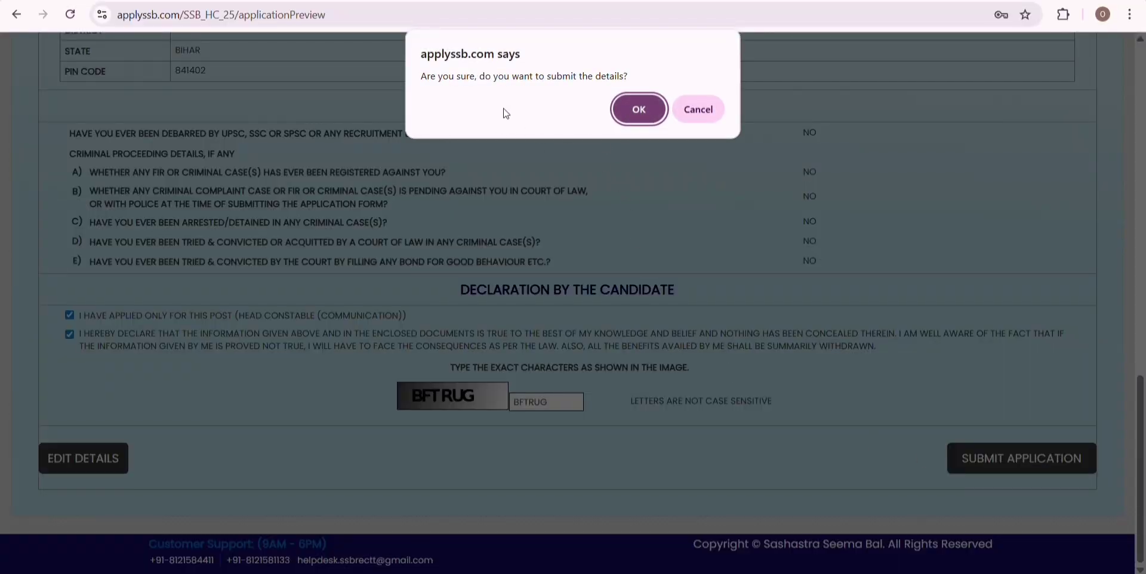
left_click(638, 113)
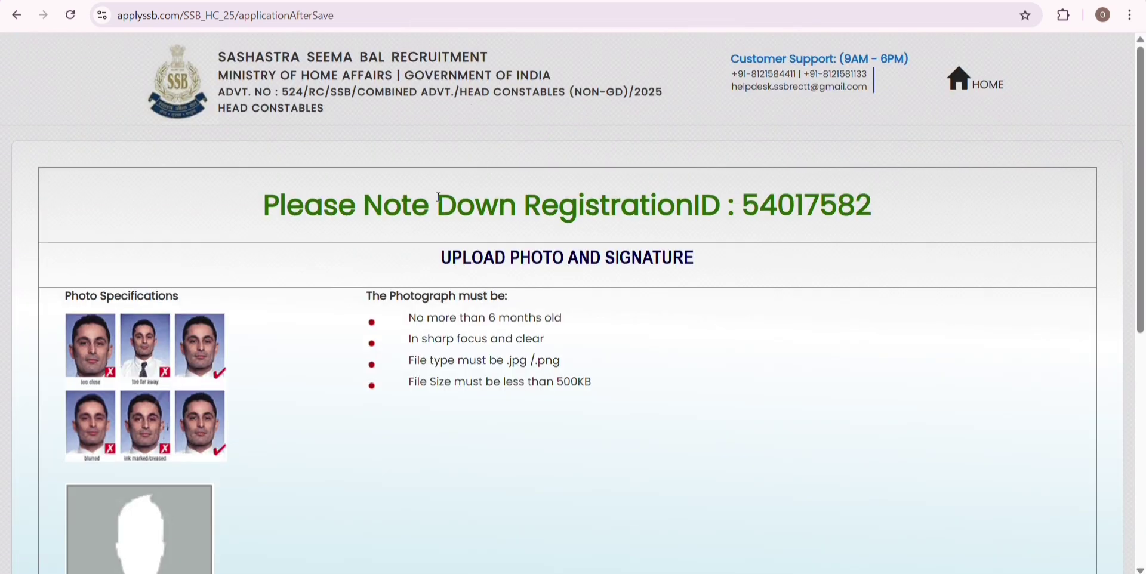
Step: Examine the registration ID and the photo specifications heading on the Upload Photo and Signature page
left_click_drag(525, 202, 877, 209)
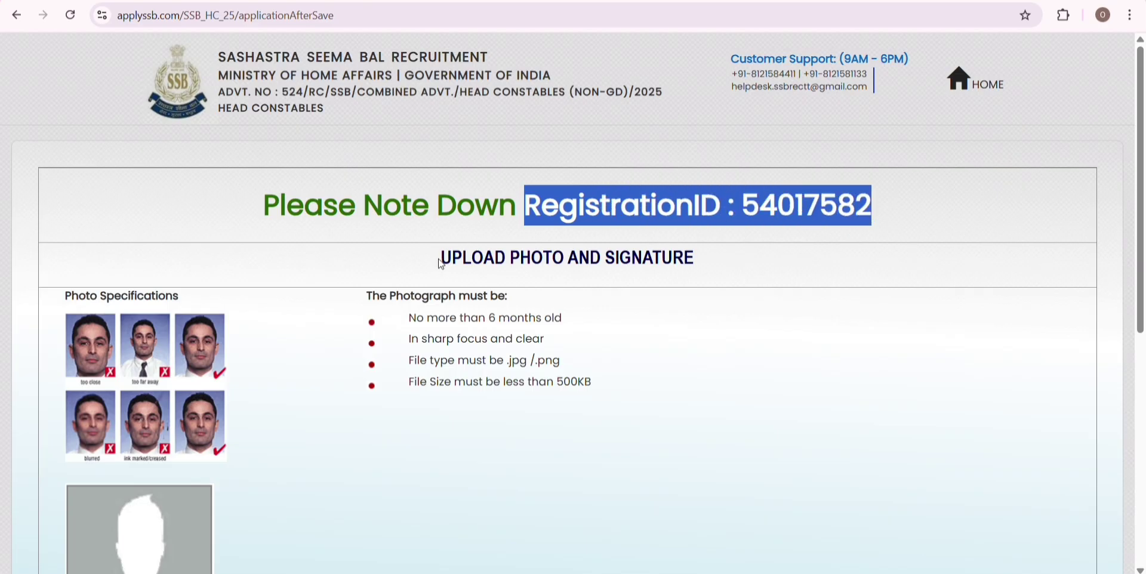
left_click_drag(442, 262, 691, 282)
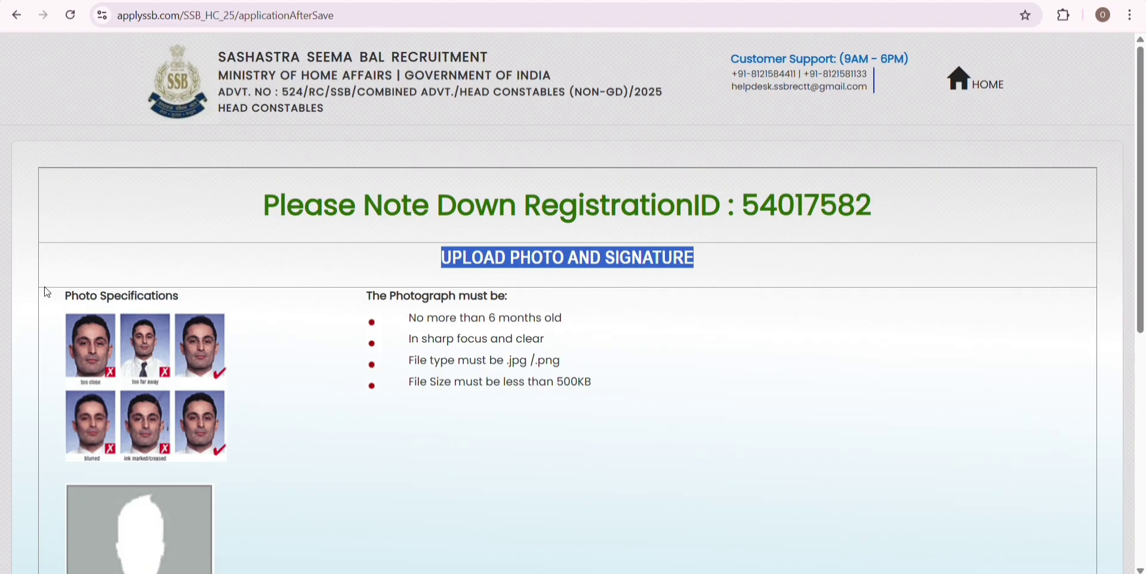
left_click_drag(60, 297, 179, 302)
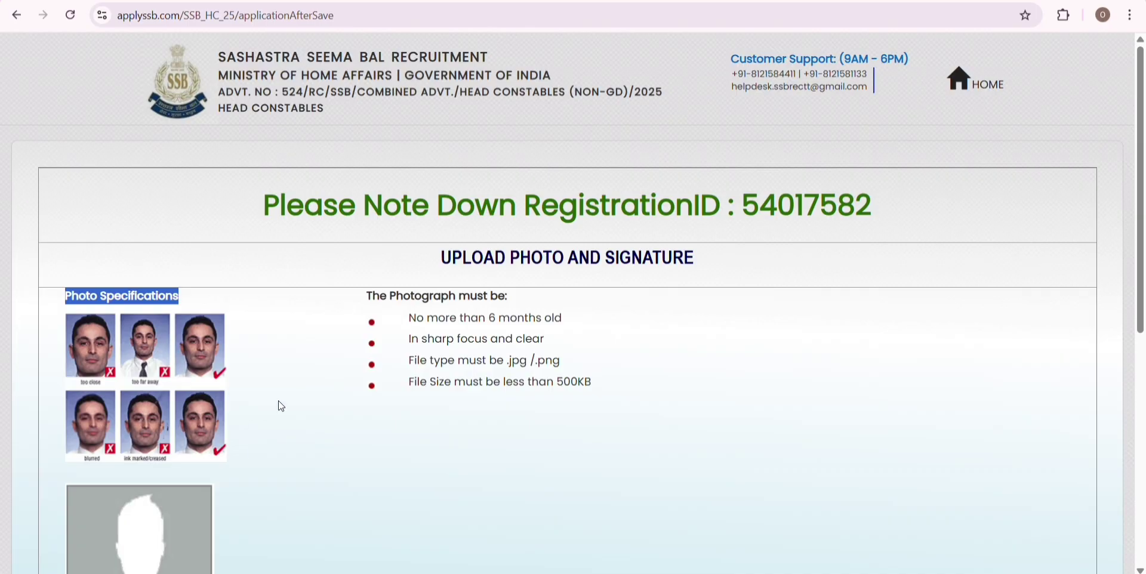
Step: Read the photograph requirements on age, sharpness, file type and file size
left_click(587, 332)
left_click_drag(414, 321, 571, 338)
left_click(575, 352)
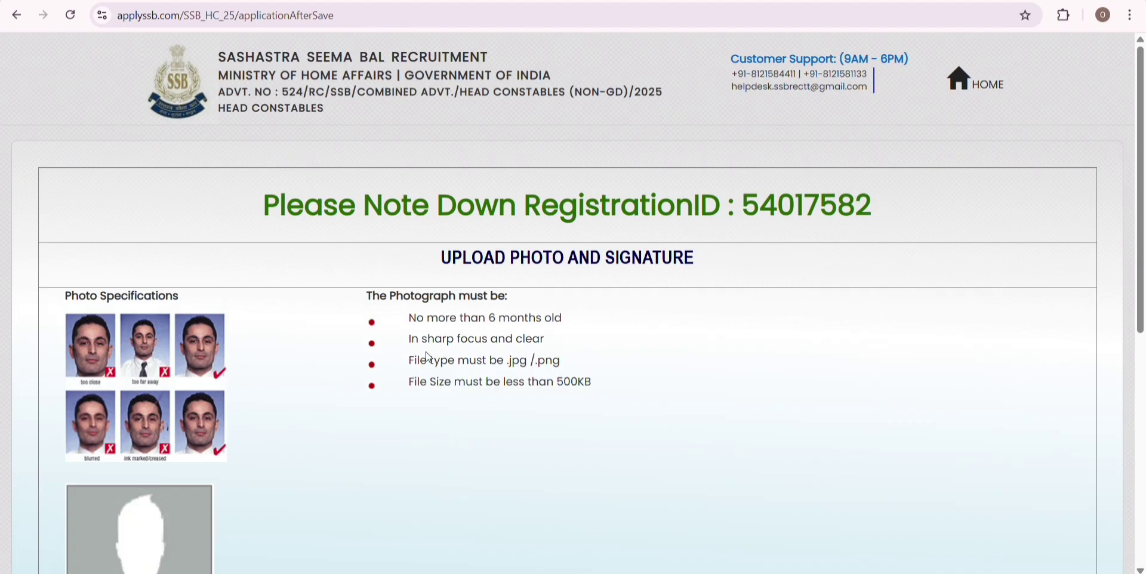
left_click_drag(409, 339, 556, 343)
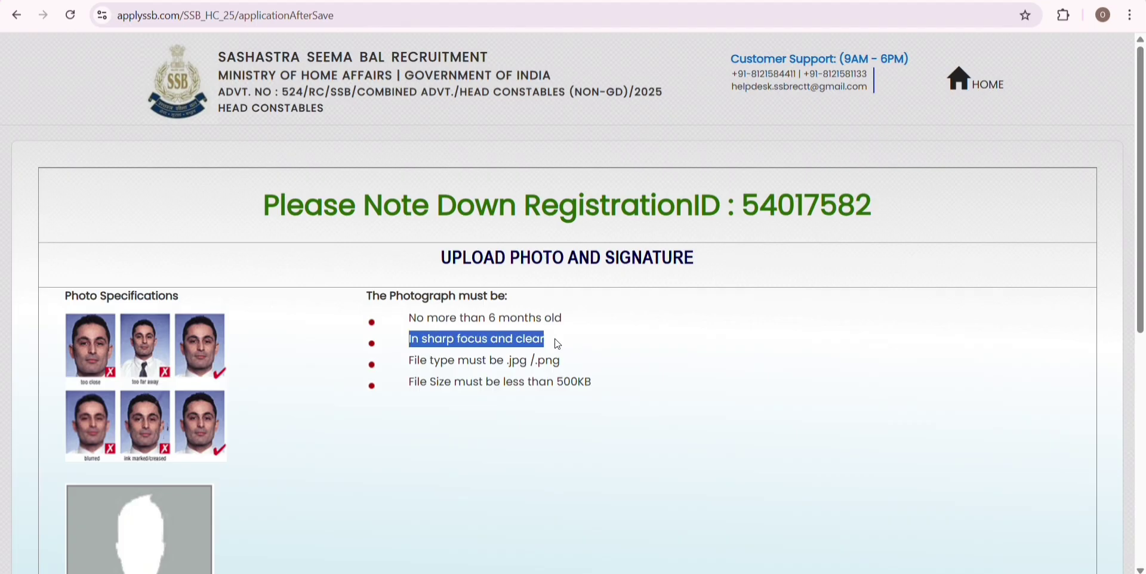
left_click(610, 351)
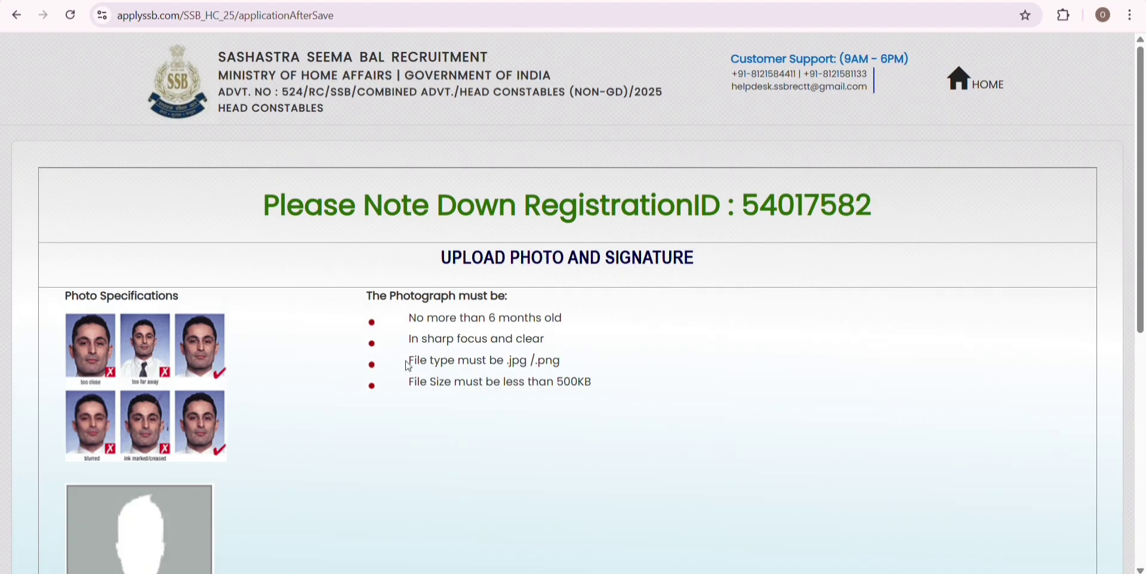
left_click_drag(409, 366, 576, 371)
left_click(600, 375)
left_click_drag(410, 383, 597, 387)
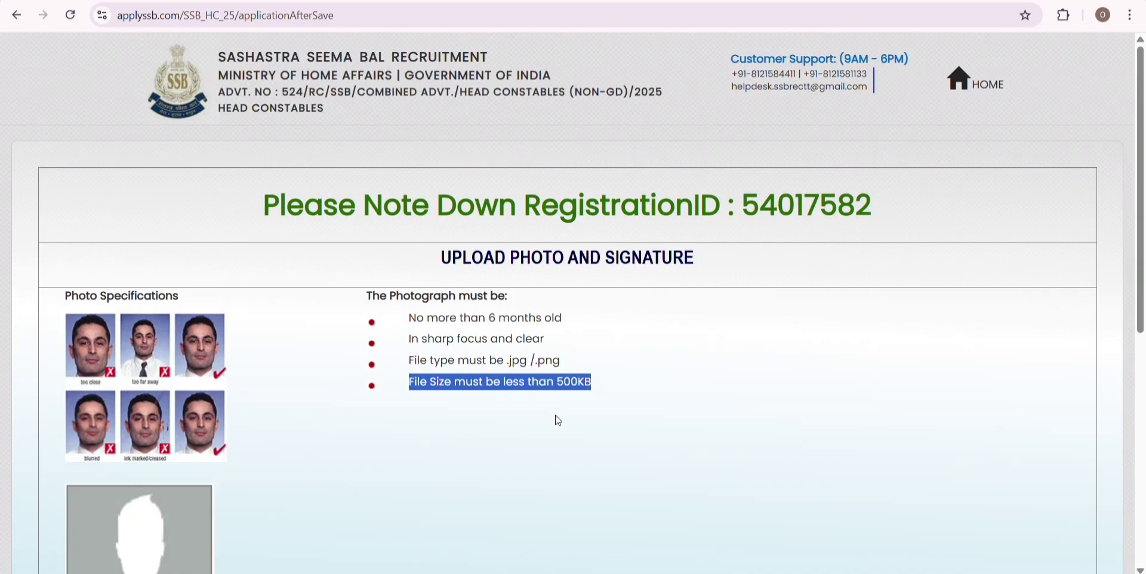
Step: Read the signature requirements on paper, ink colour, file type and file size in the Points to follow list
scroll(573, 380, "down", 3)
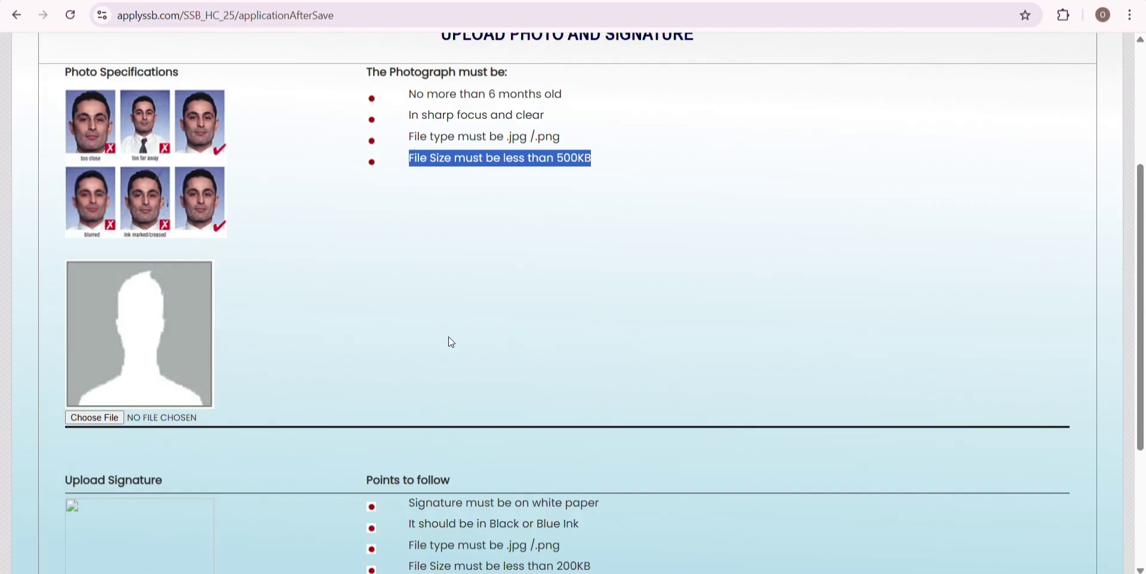
scroll(279, 341, "down", 2)
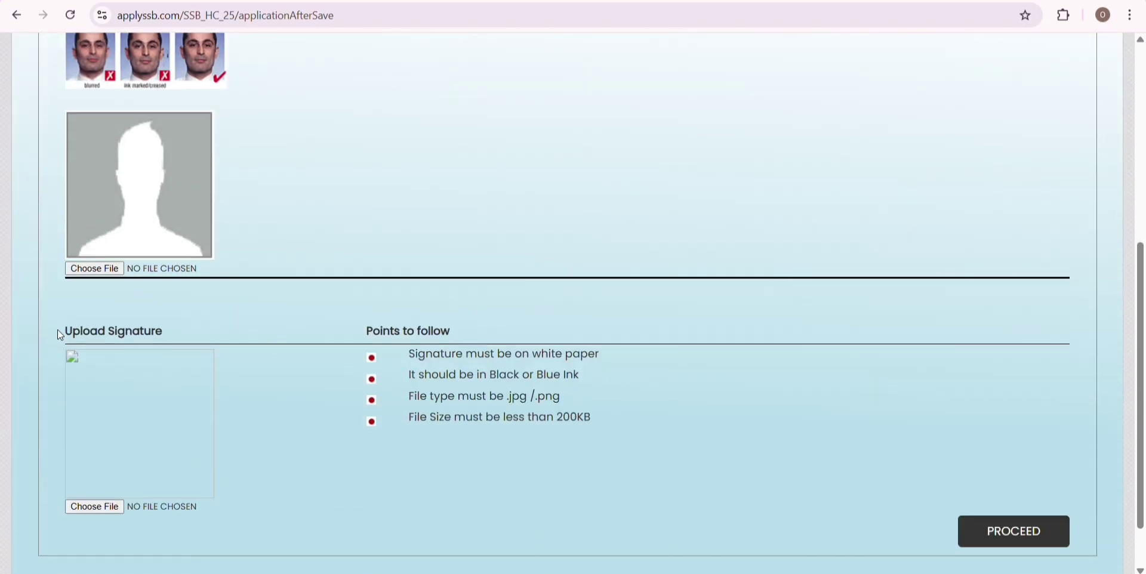
left_click_drag(61, 331, 117, 334)
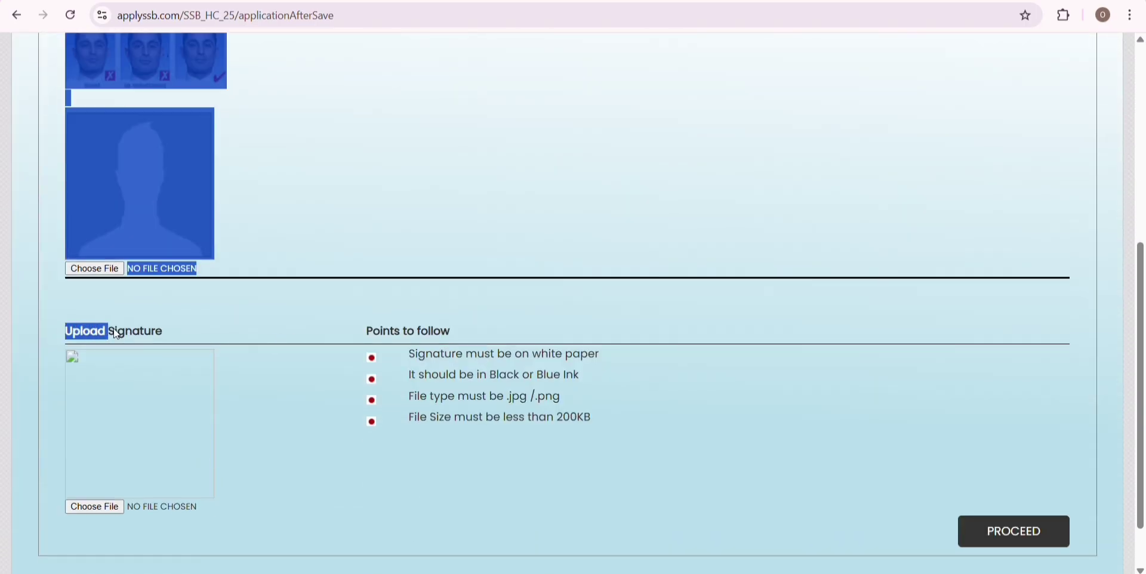
left_click(216, 329)
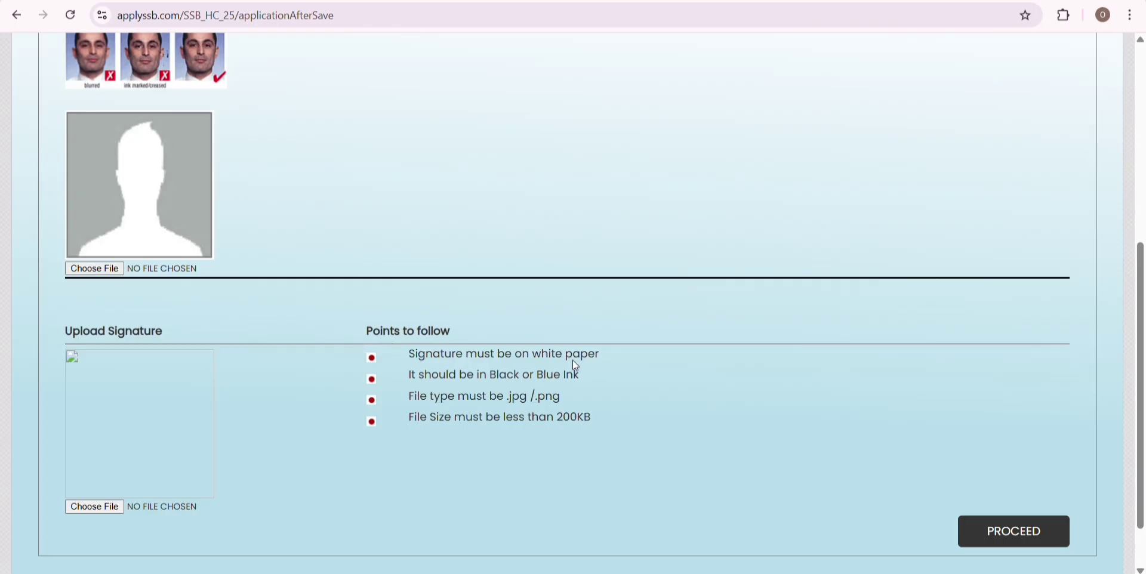
left_click_drag(475, 375, 585, 381)
left_click(587, 381)
left_click(614, 376)
left_click_drag(411, 426, 409, 354)
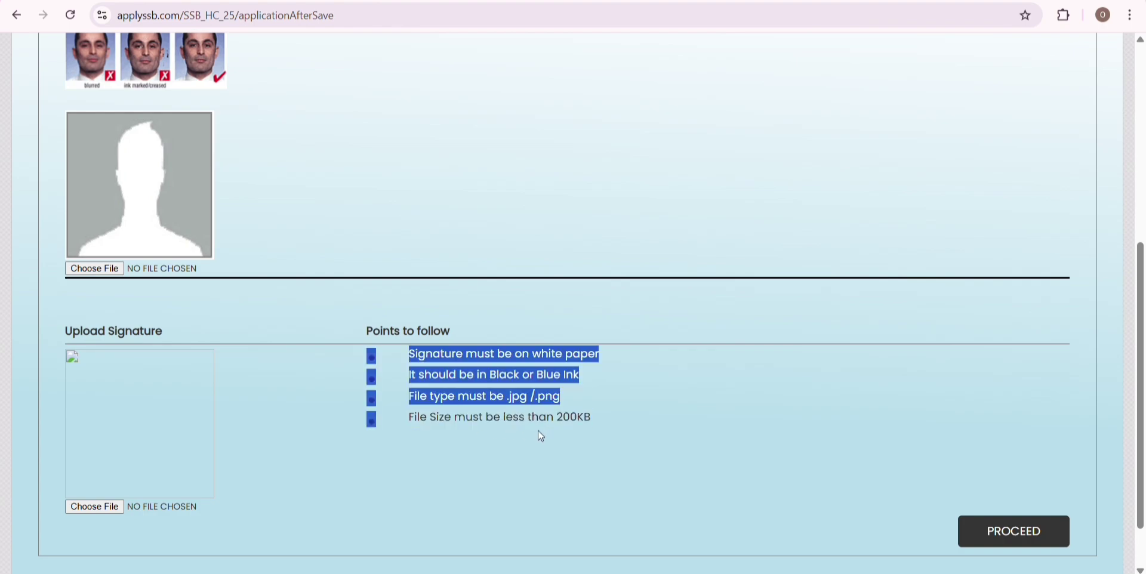
triple_click(589, 423)
left_click(623, 421)
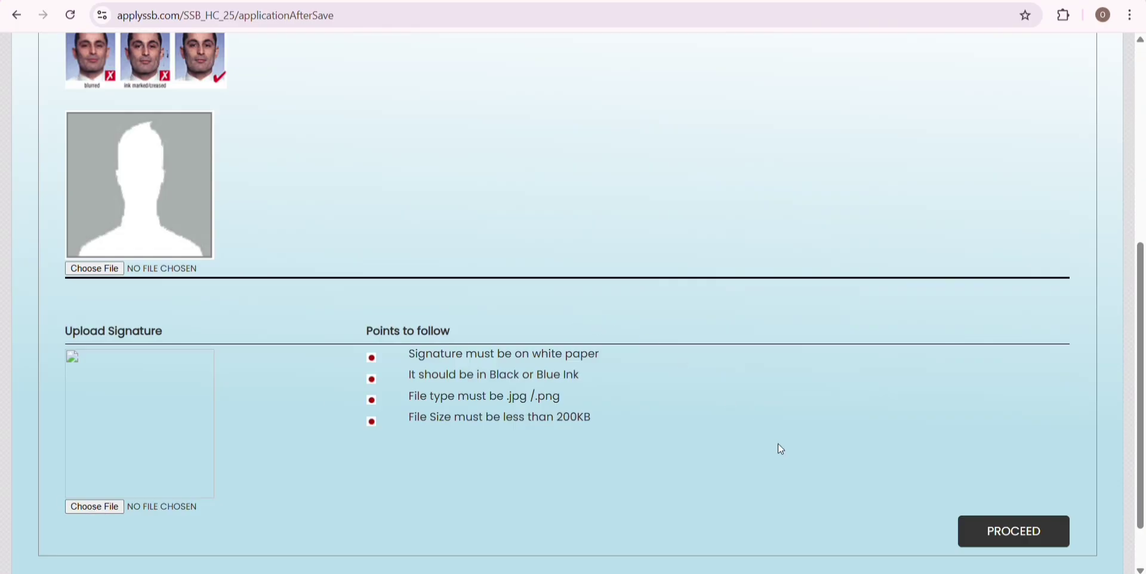
Step: Proceed from the photo and signature page, and review the acknowledgement's registration status, registration ID and payment amount
left_click(1015, 533)
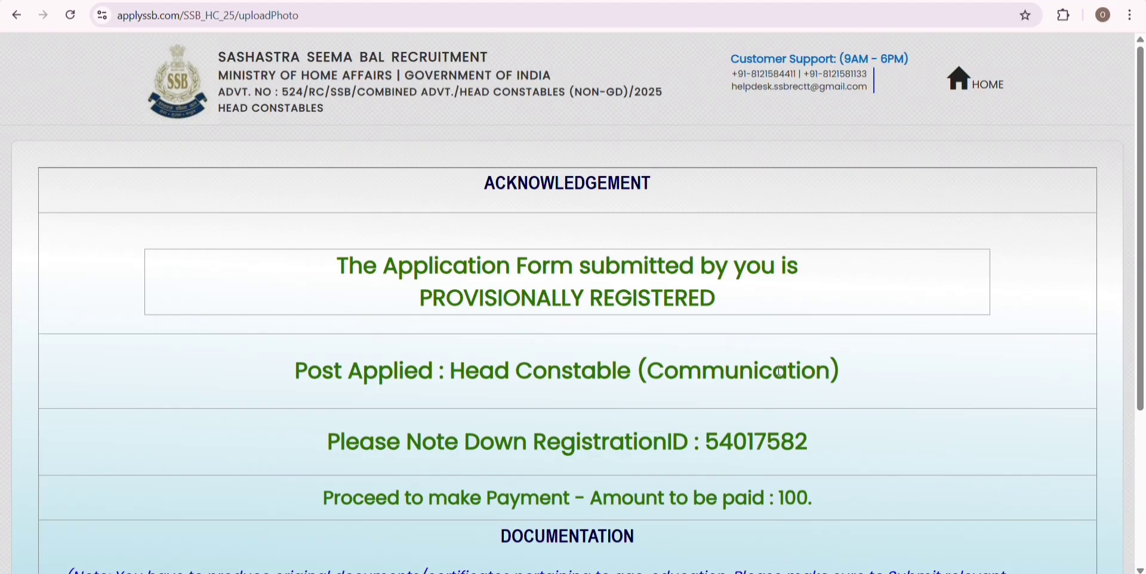
scroll(566, 303, "down", 3)
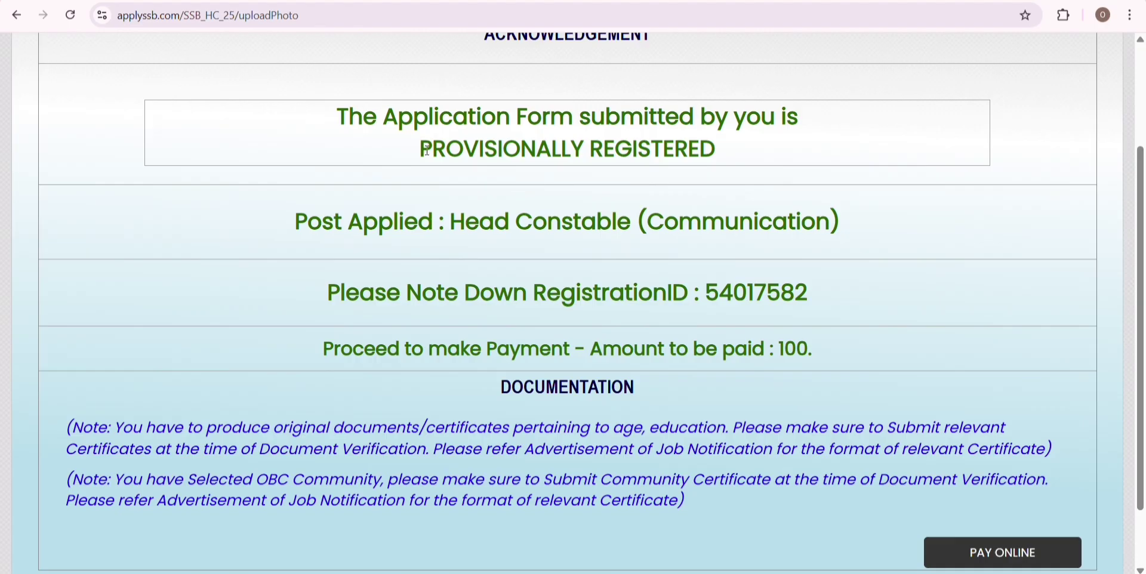
left_click_drag(425, 136, 732, 155)
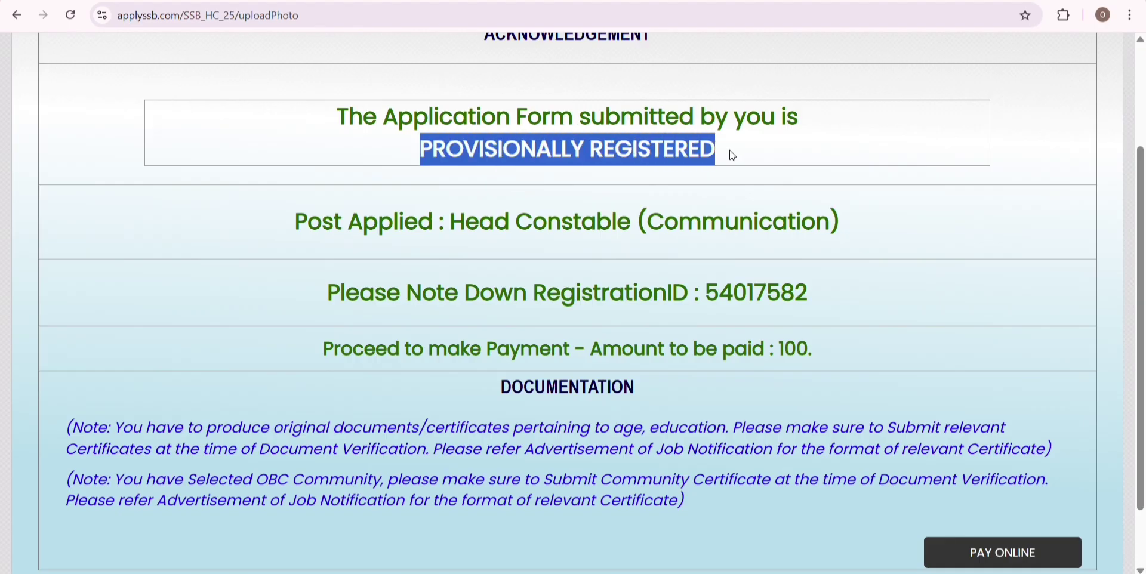
left_click(769, 157)
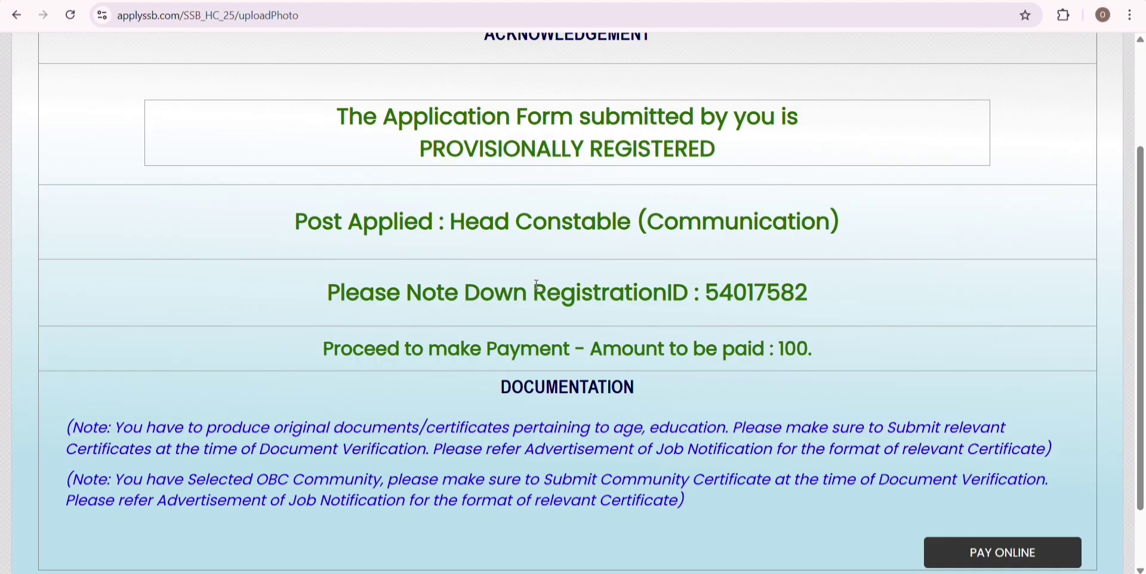
left_click_drag(536, 286, 809, 299)
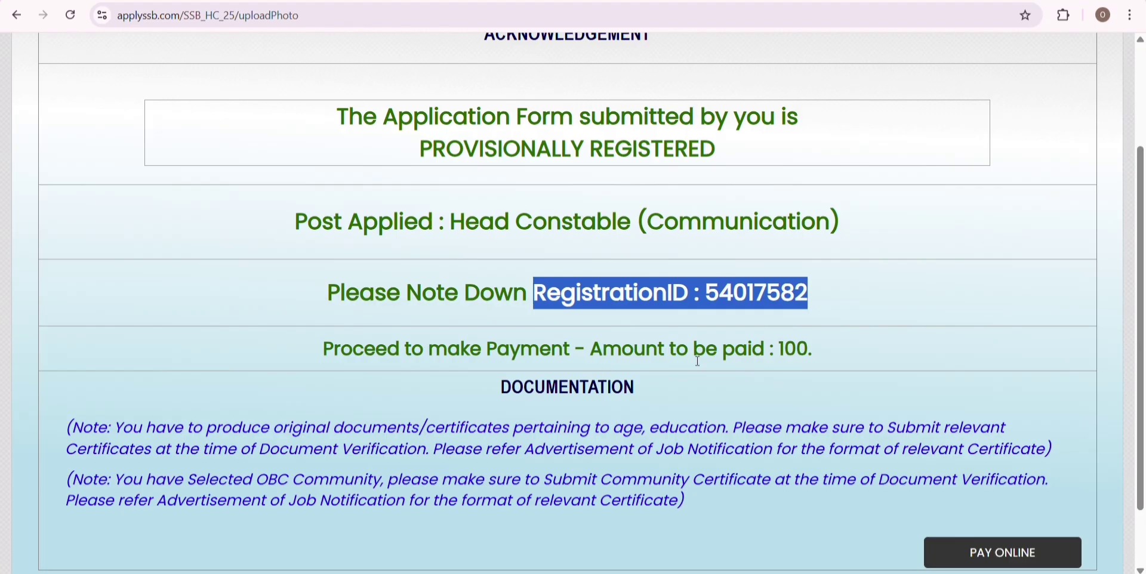
left_click_drag(695, 349, 815, 358)
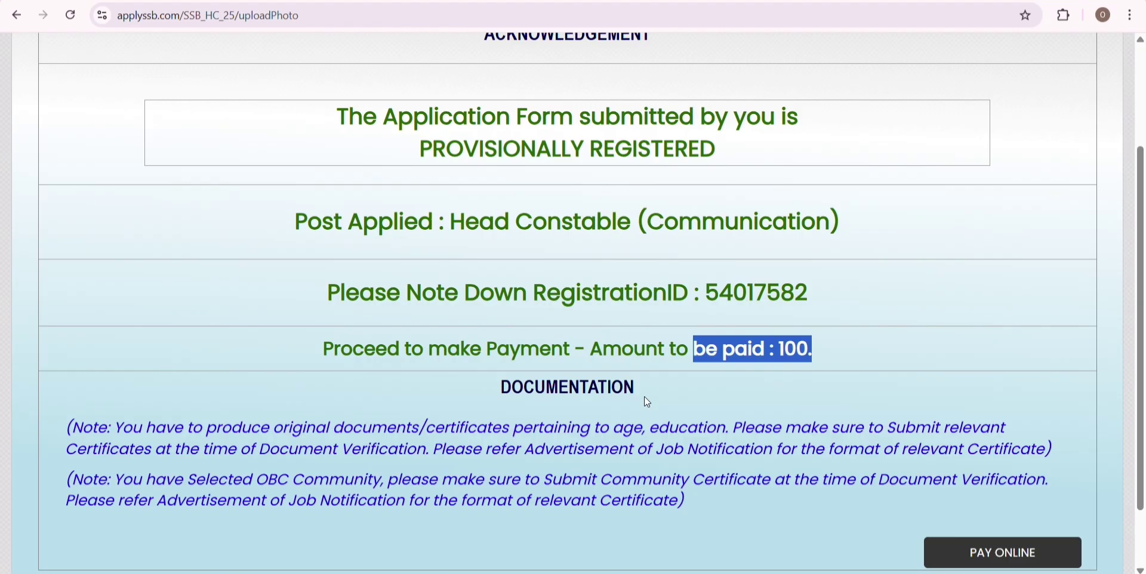
Step: Read the Documentation notes about original documents and the OBC community certificate on the acknowledgement page
left_click_drag(503, 391, 630, 394)
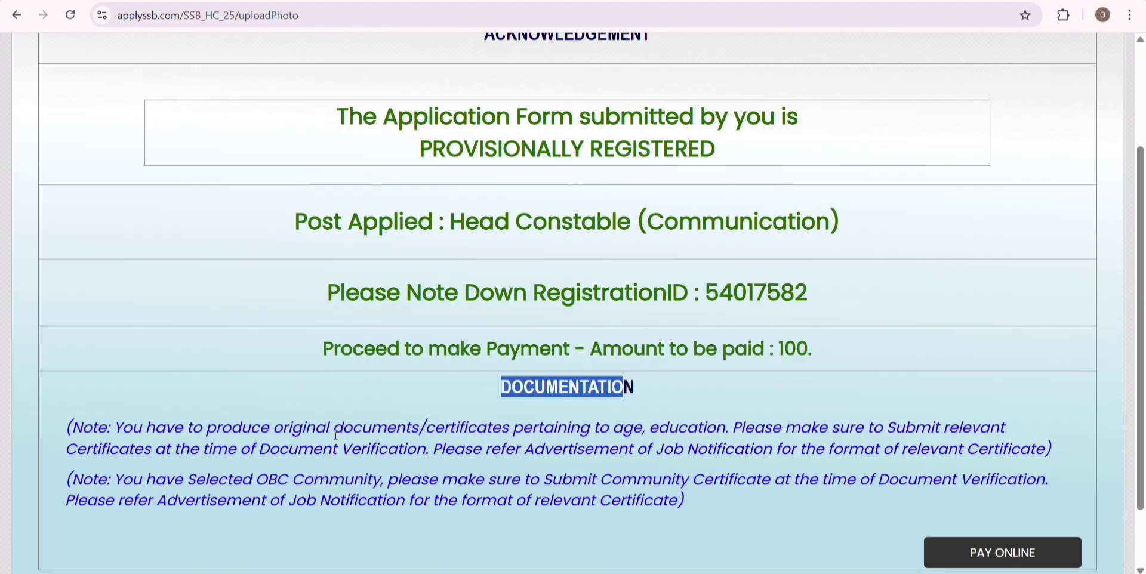
left_click_drag(274, 429, 690, 457)
left_click(727, 519)
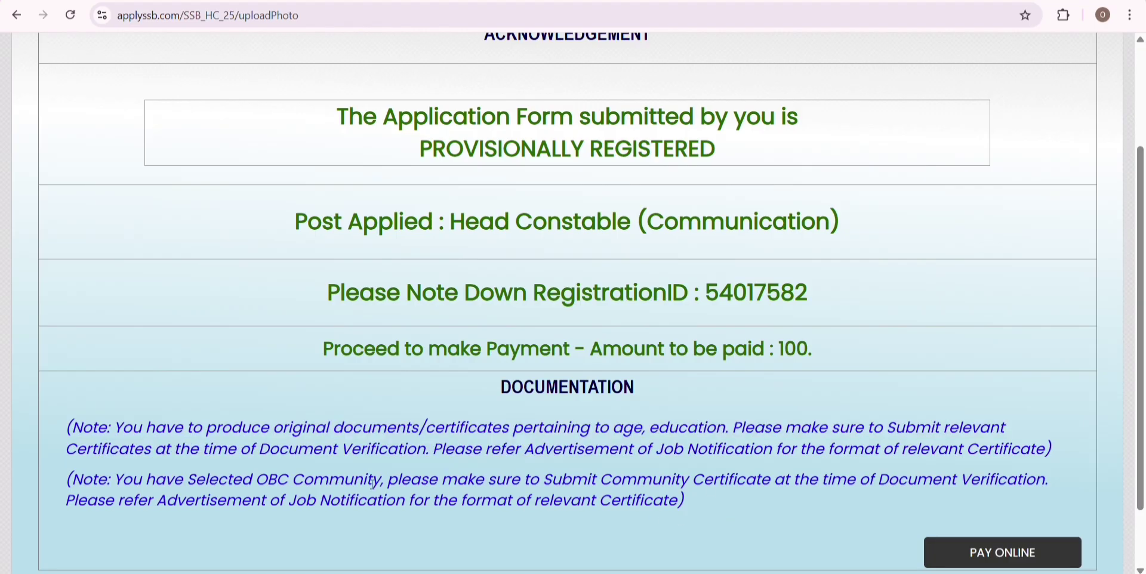
left_click_drag(266, 482, 833, 507)
left_click(833, 508)
Step: Start the online application fee payment with the UPI QR option and save the credentials offered by the browser
scroll(893, 311, "down", 2)
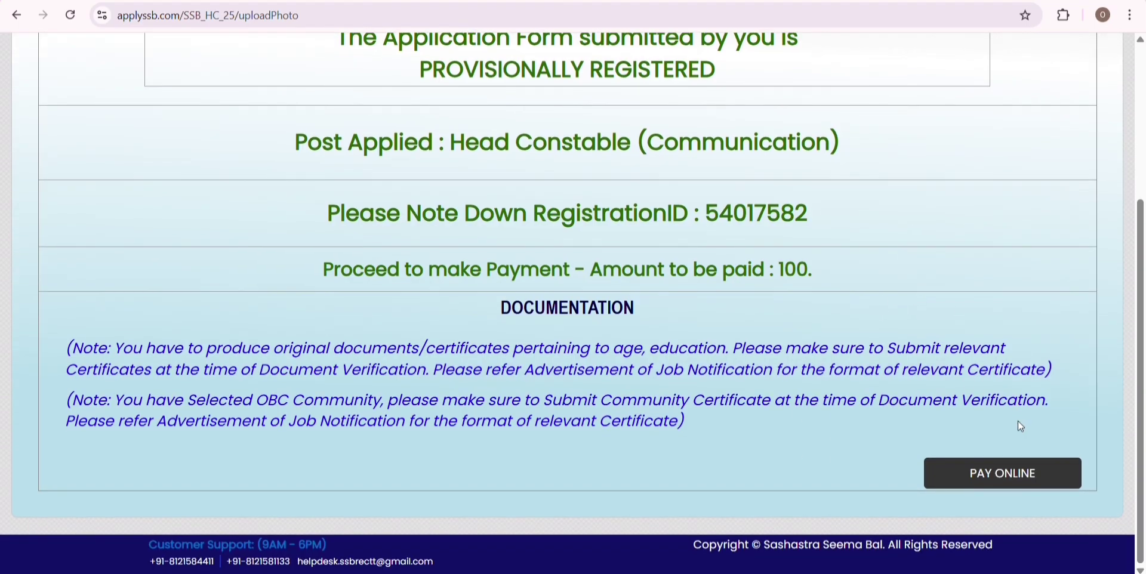
left_click(1006, 475)
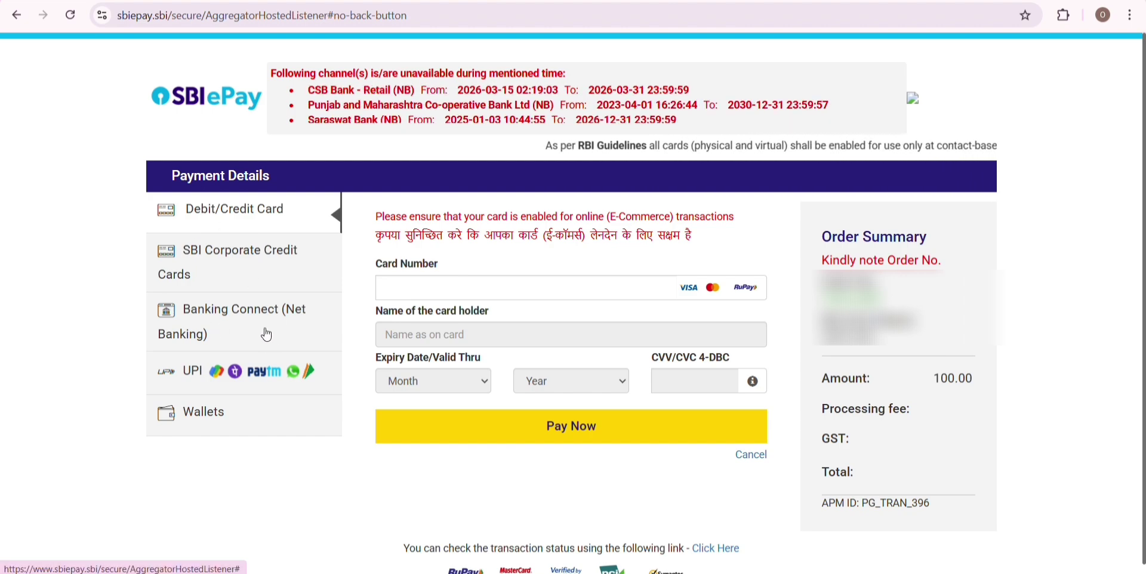
left_click(215, 382)
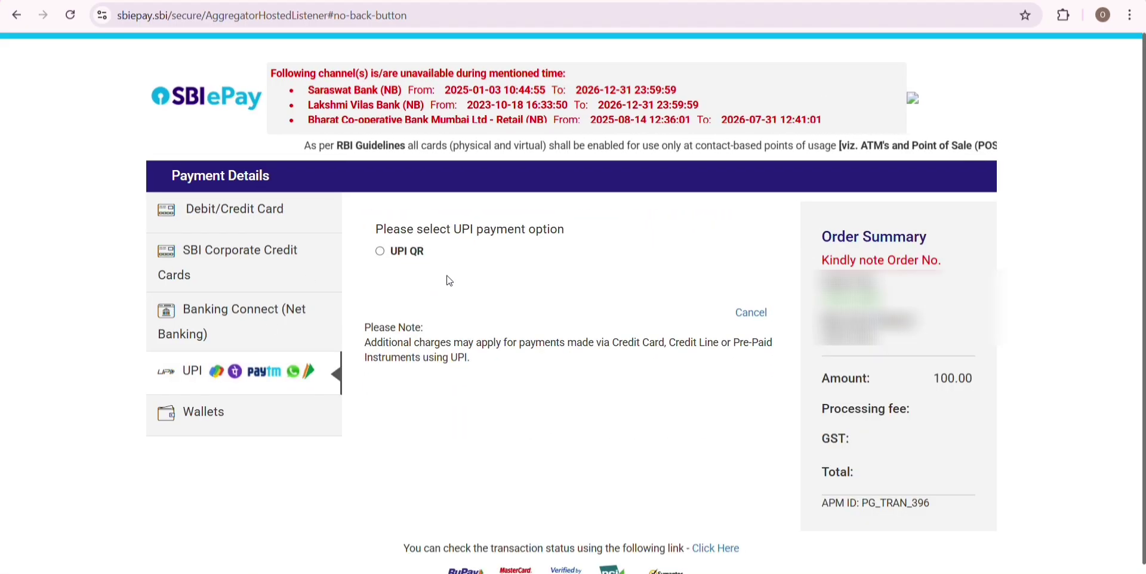
left_click(379, 252)
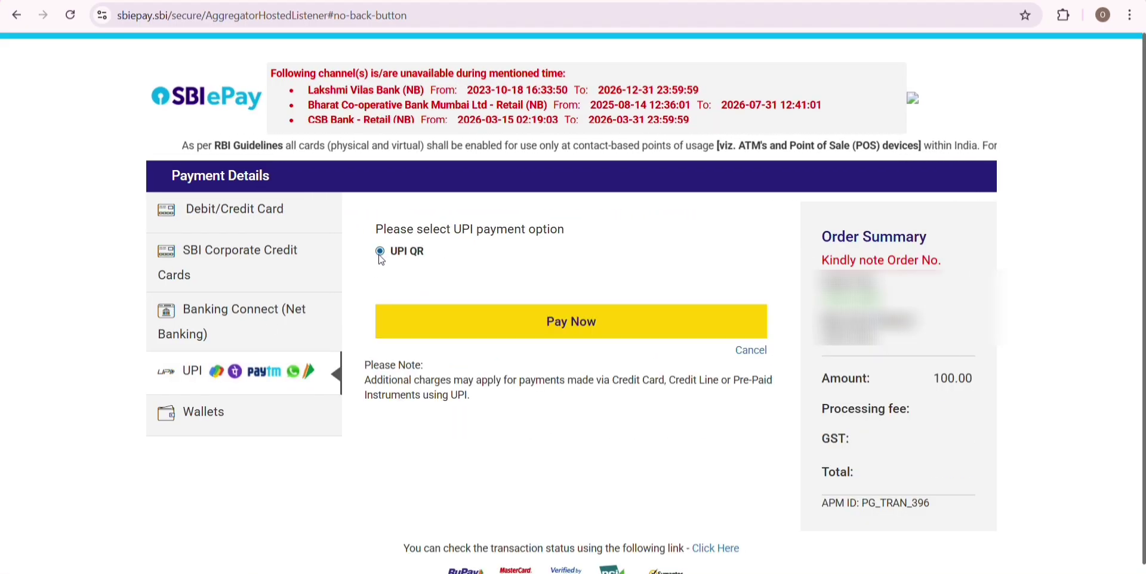
left_click(606, 331)
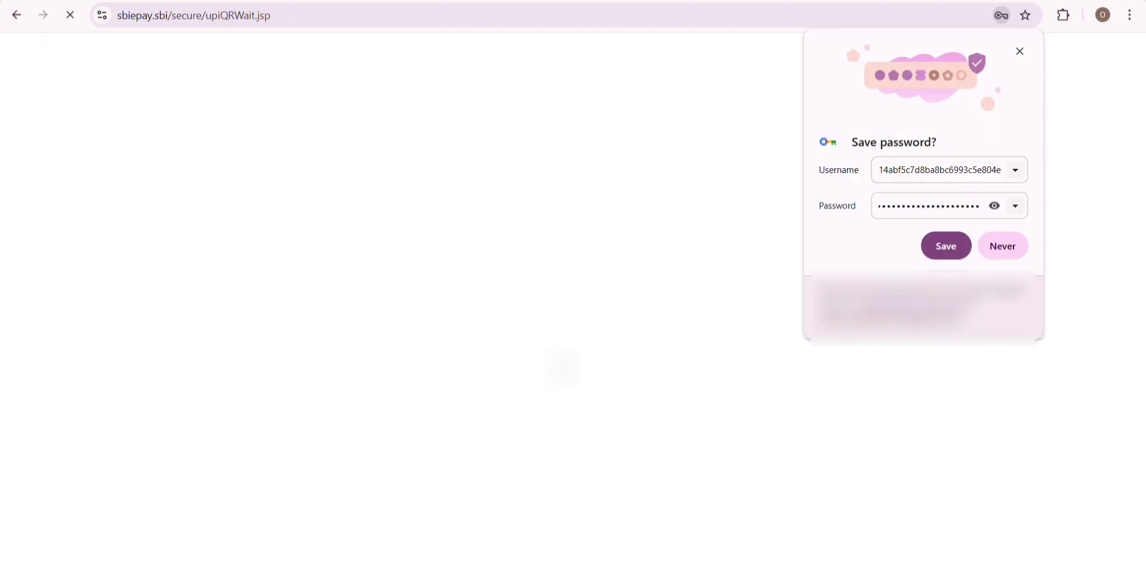
left_click(946, 246)
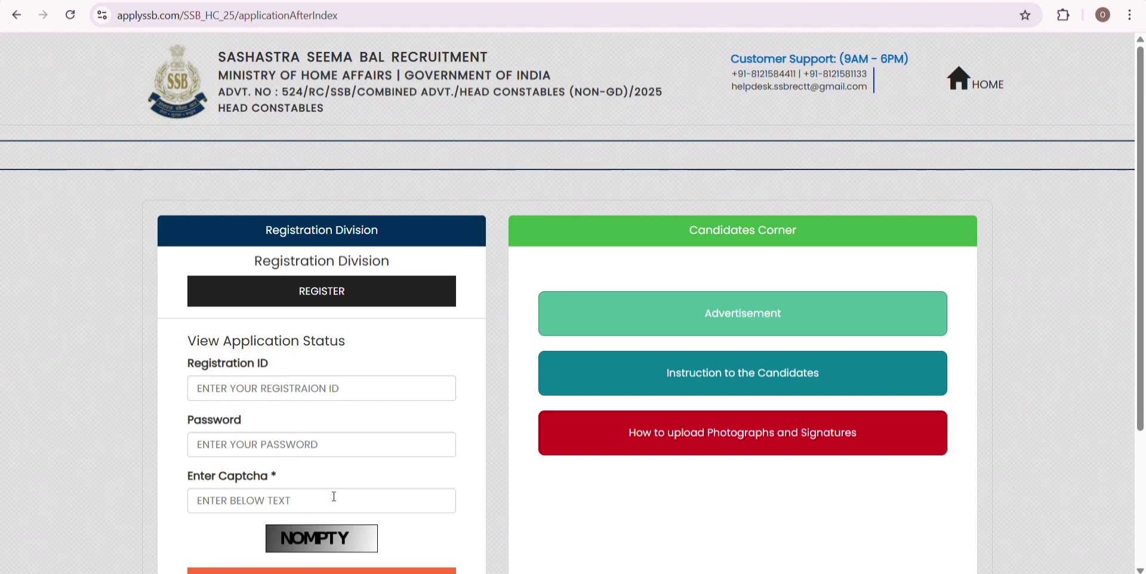
Step: Examine the View Application Status login form on the recruitment home page
scroll(334, 496, "down", 1)
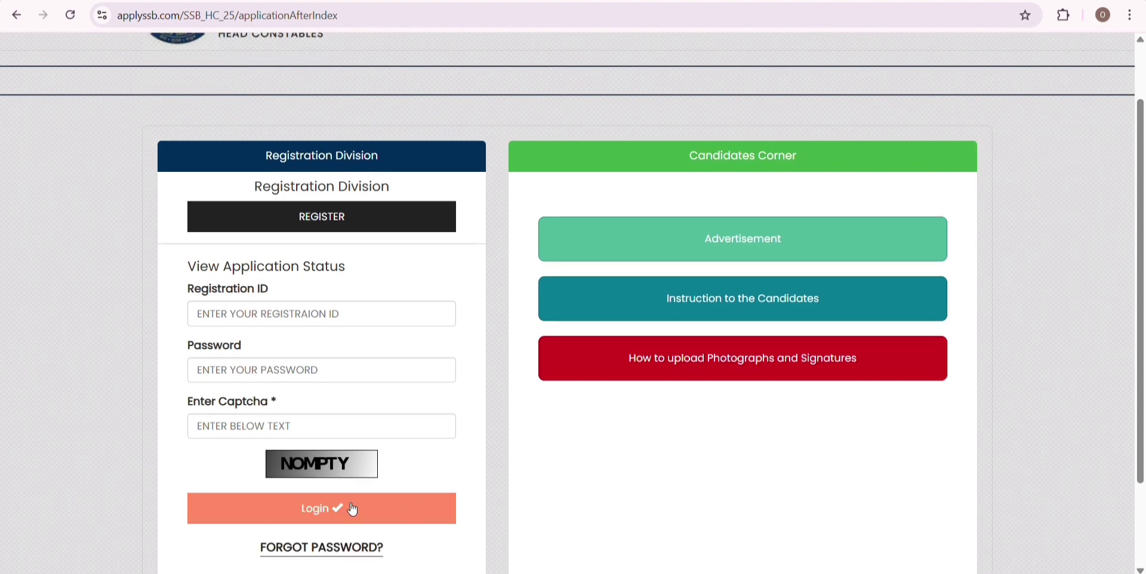